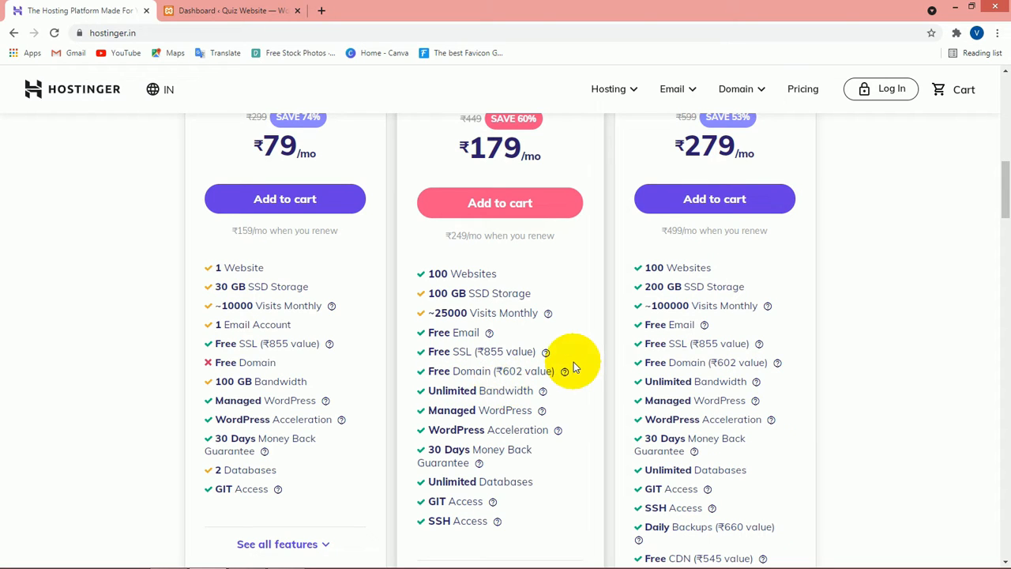
# - Compare the prices and features of Hostinger's Single, Premium and Business web hosting plans
pyautogui.scroll(2, 573, 361)
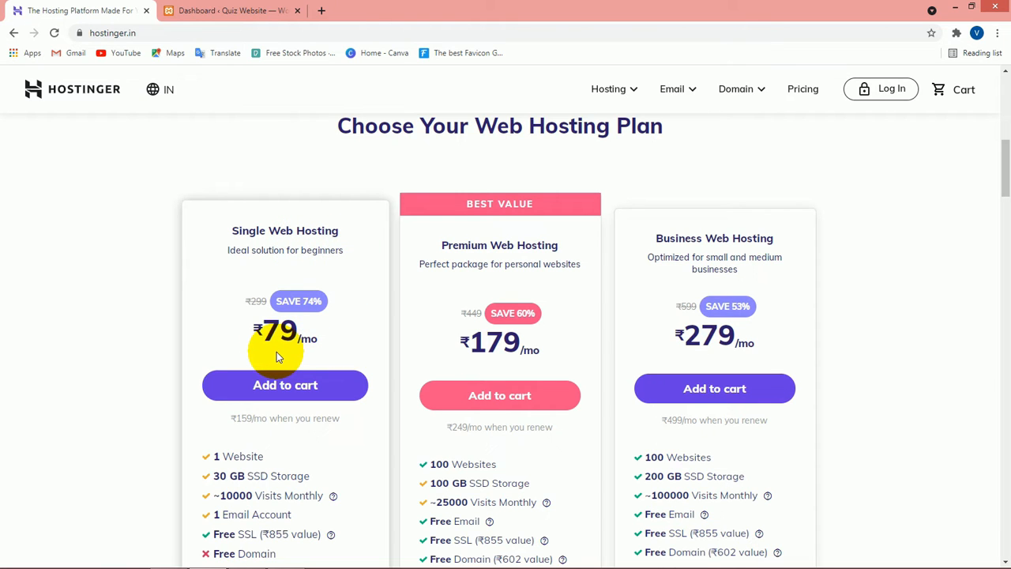
pyautogui.scroll(-3, 320, 348)
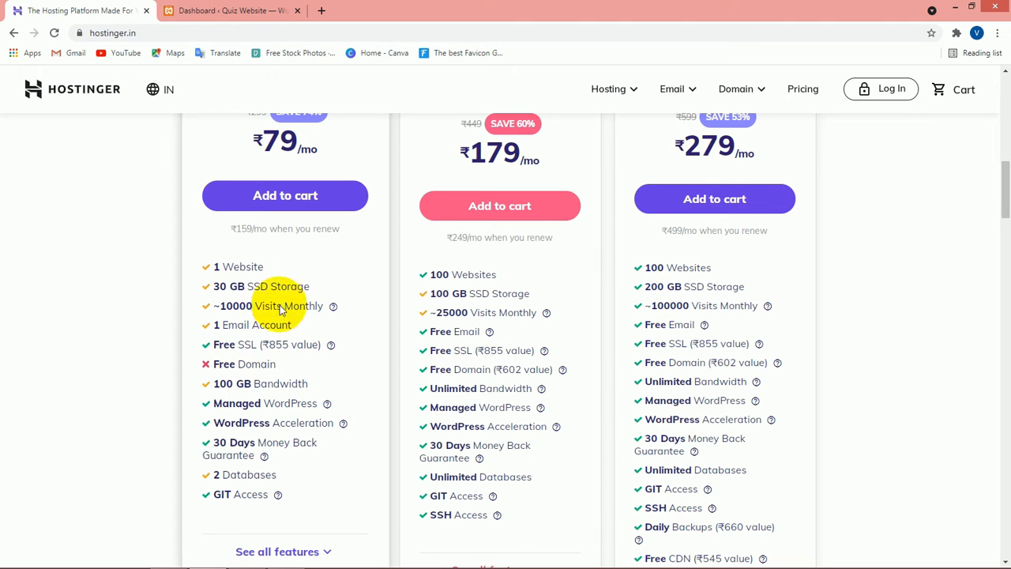
pyautogui.scroll(2, 501, 276)
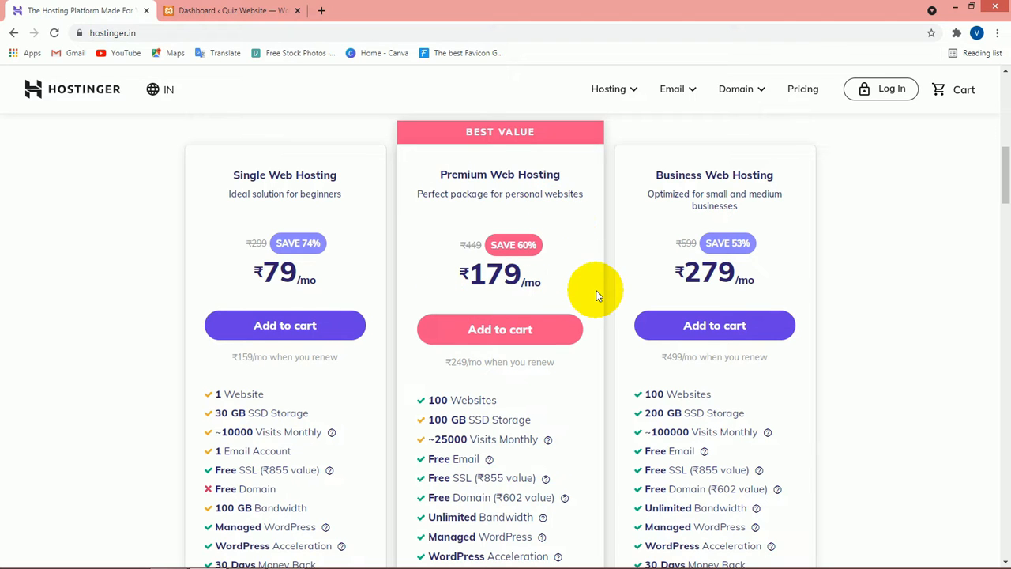
pyautogui.scroll(-2, 597, 296)
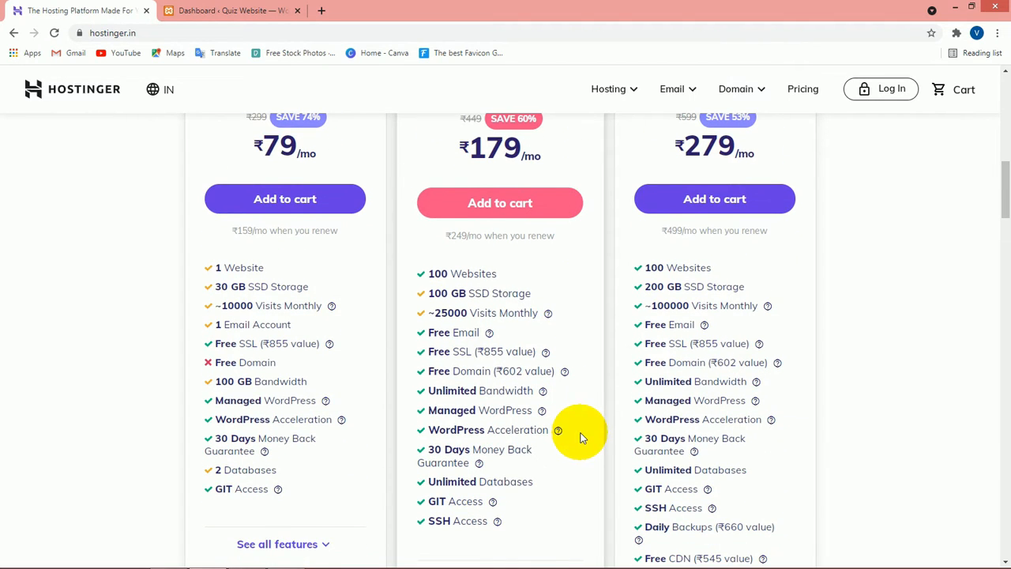
pyautogui.scroll(2, 584, 427)
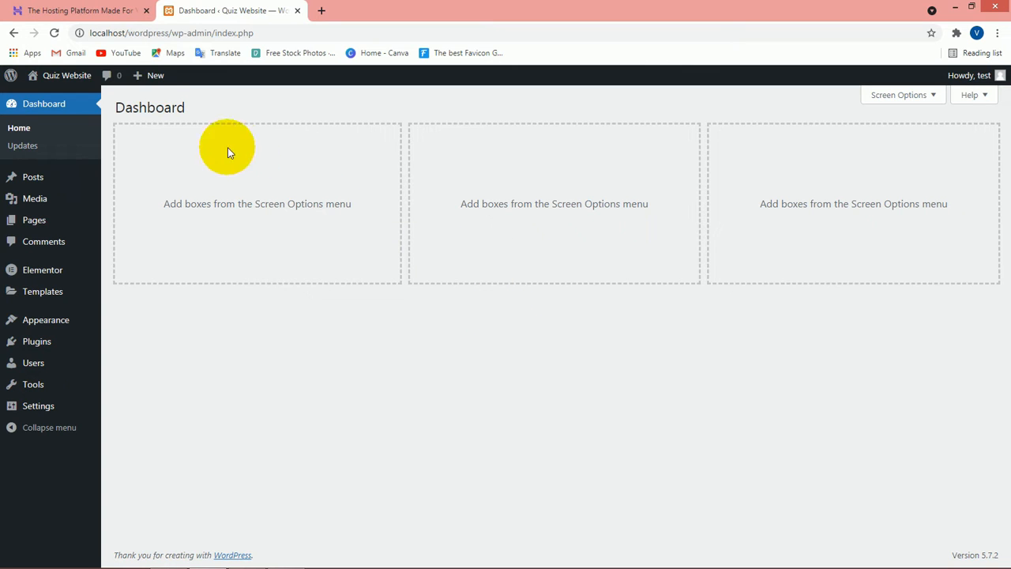
# - View the Quiz Website's front end in a separate tab, then close it to return to the WordPress dashboard
pyautogui.moveTo(71, 79)
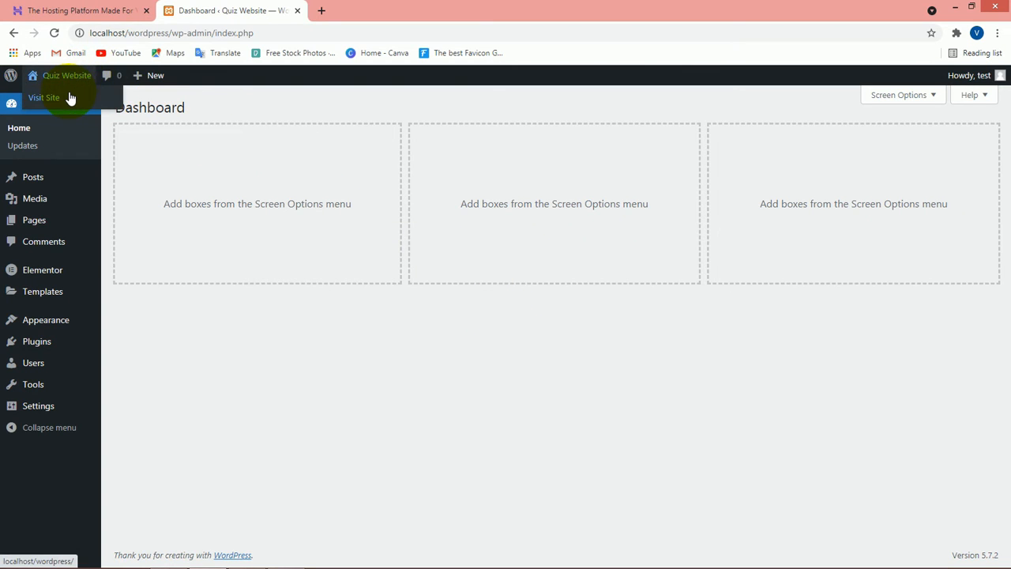
pyautogui.middleClick(70, 98)
pyautogui.click(413, 11)
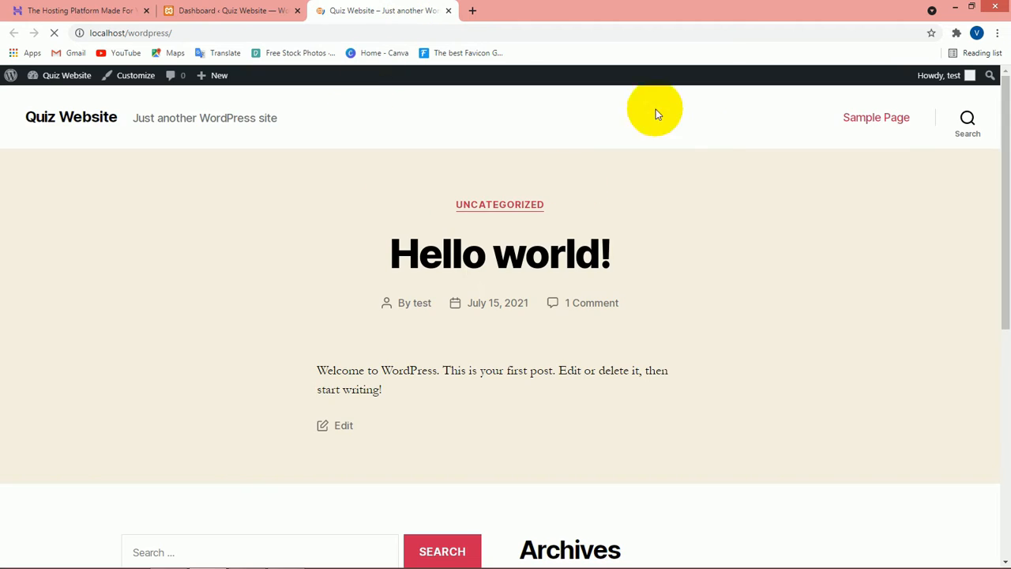
pyautogui.scroll(-3, 653, 228)
pyautogui.scroll(3, 651, 229)
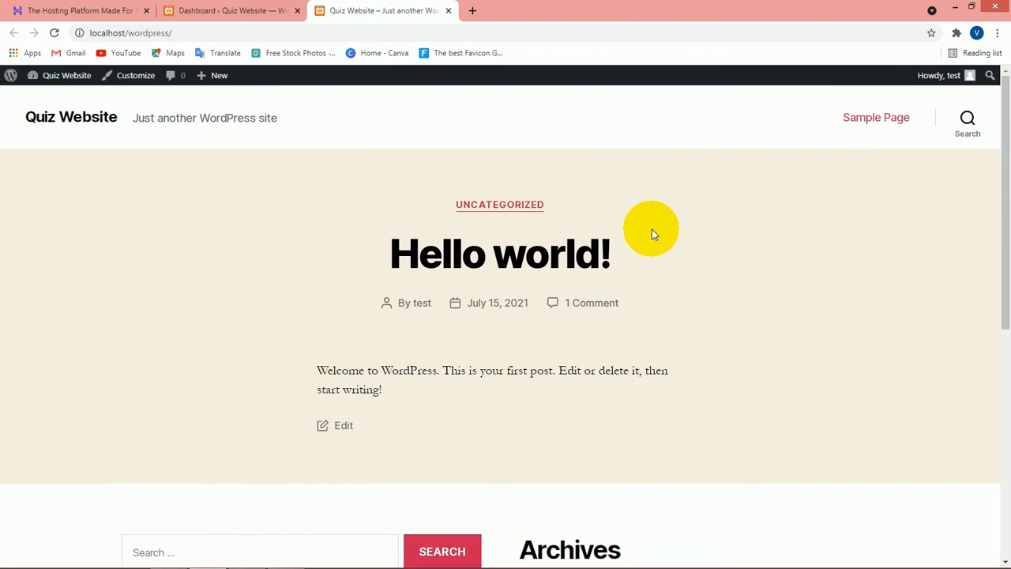
pyautogui.click(448, 10)
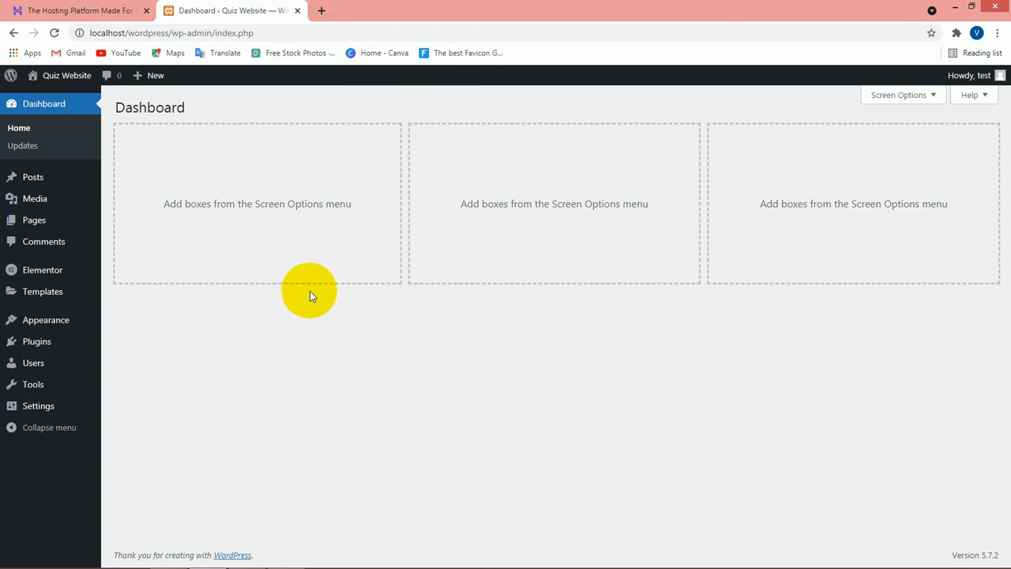
# - Install the Astra theme from the popular WordPress themes and activate it
pyautogui.moveTo(60, 324)
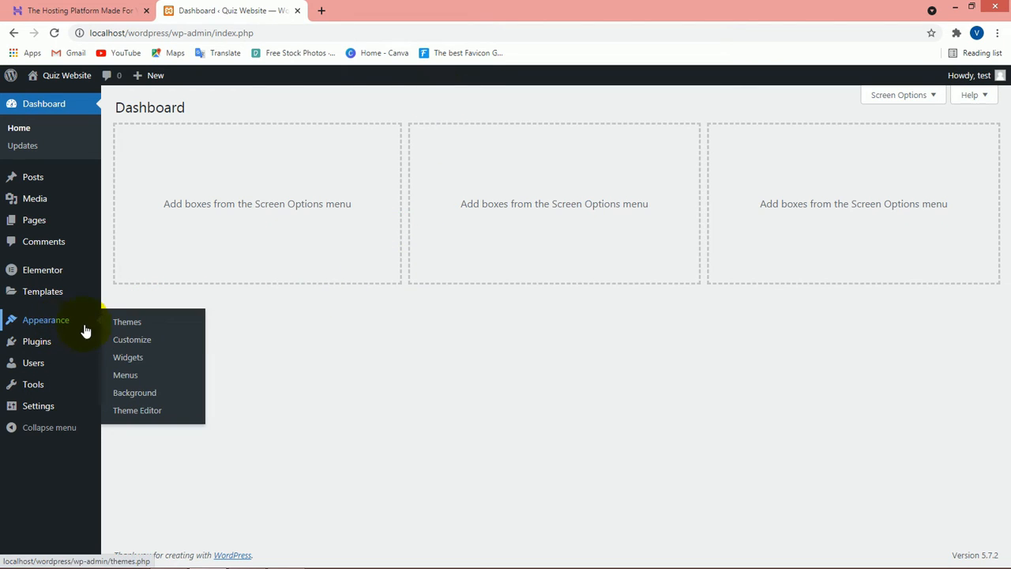
pyautogui.click(146, 326)
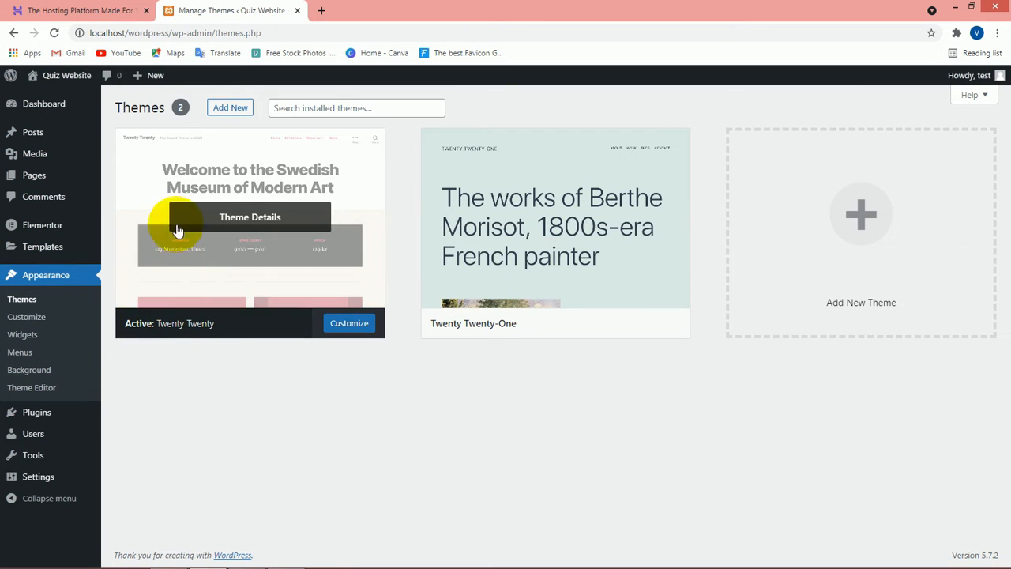
pyautogui.click(241, 108)
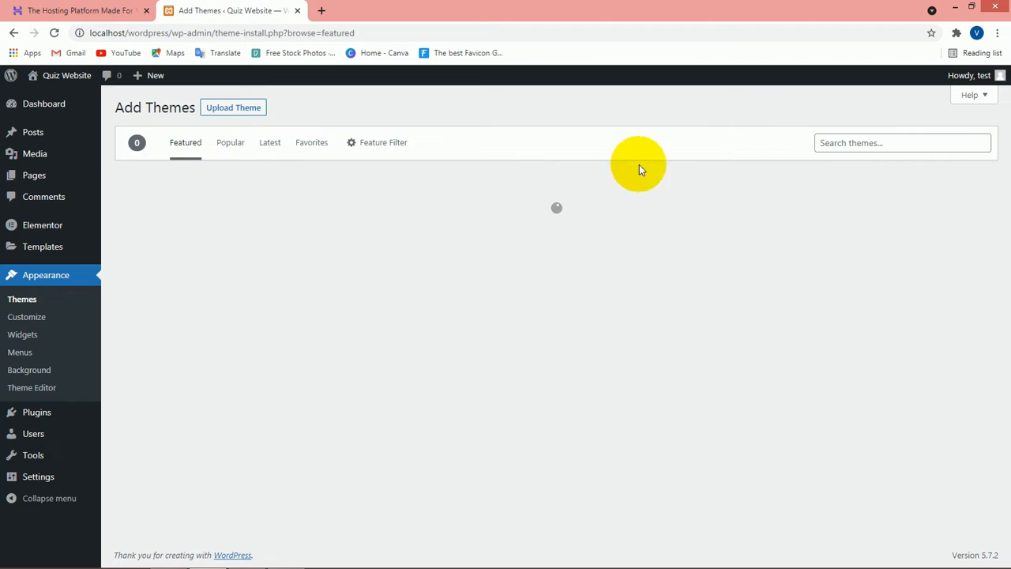
pyautogui.click(236, 152)
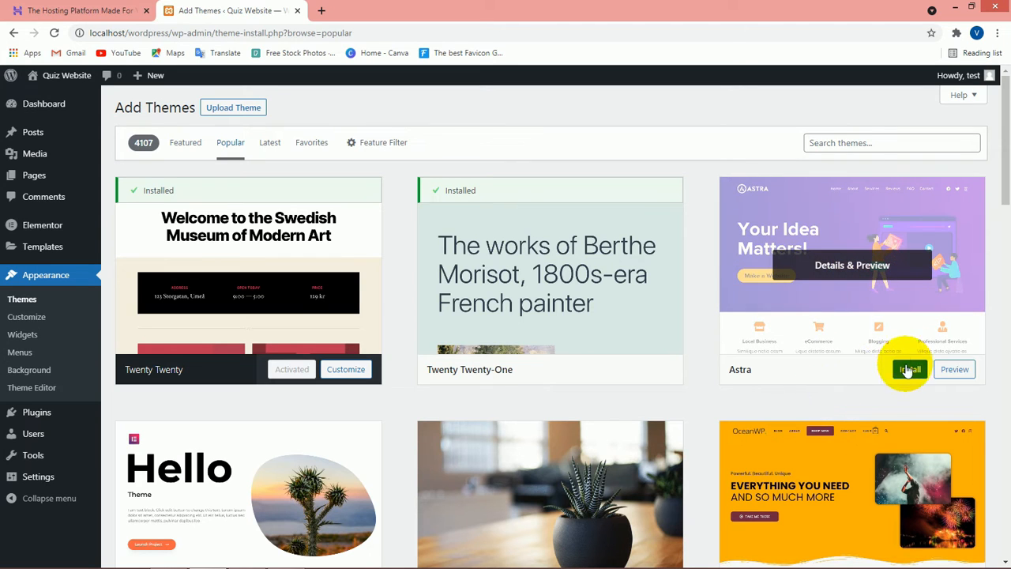
pyautogui.click(900, 372)
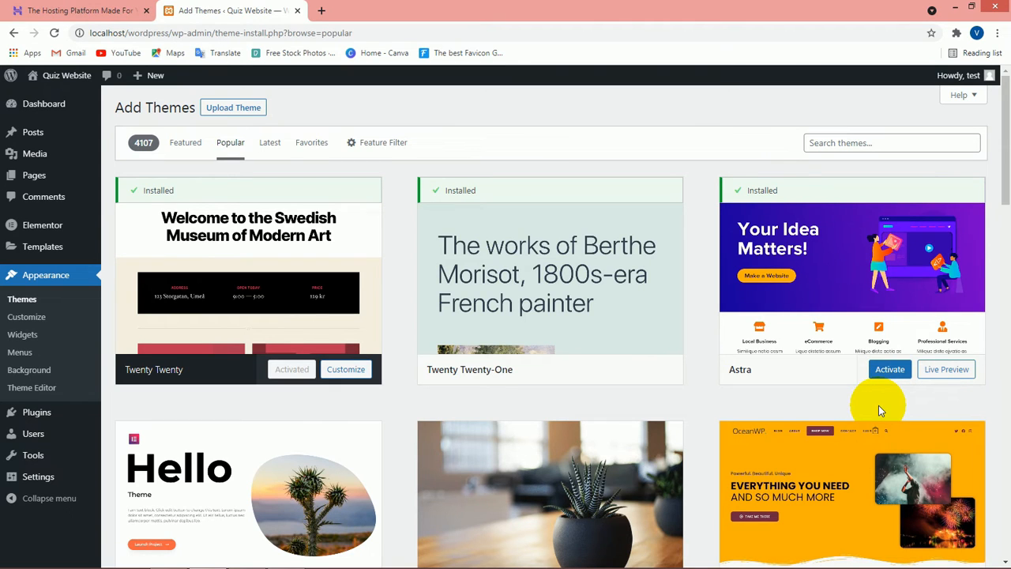
pyautogui.click(889, 376)
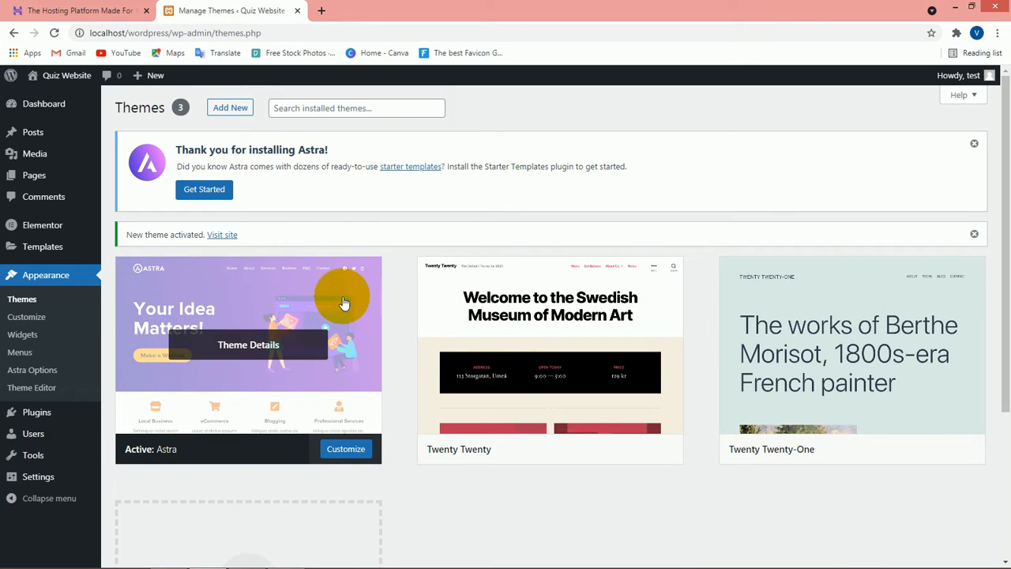
# - Check the live site's look with the Astra theme in a separate tab and return to the theme administration
pyautogui.moveTo(66, 77)
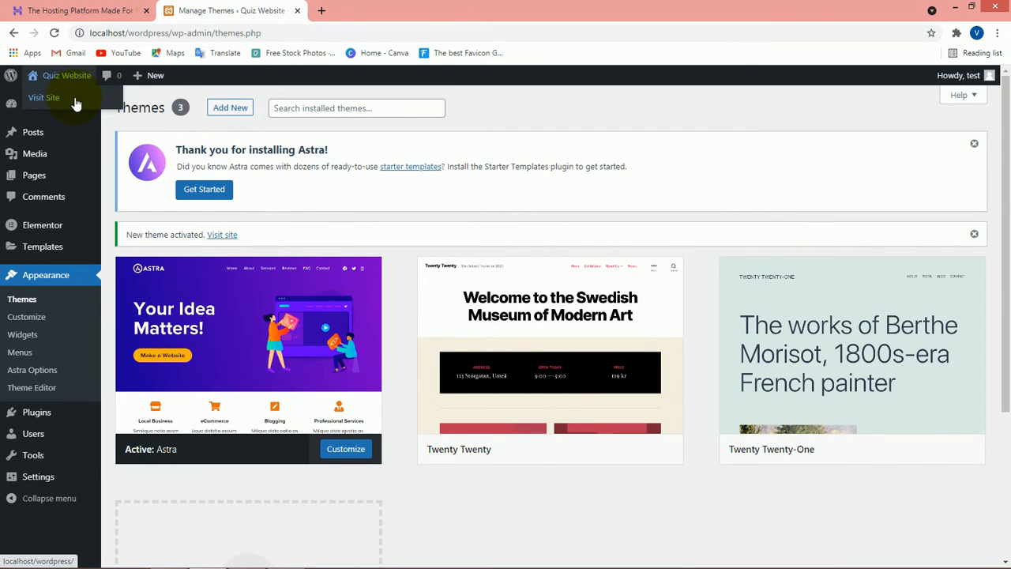
pyautogui.middleClick(76, 103)
pyautogui.click(371, 10)
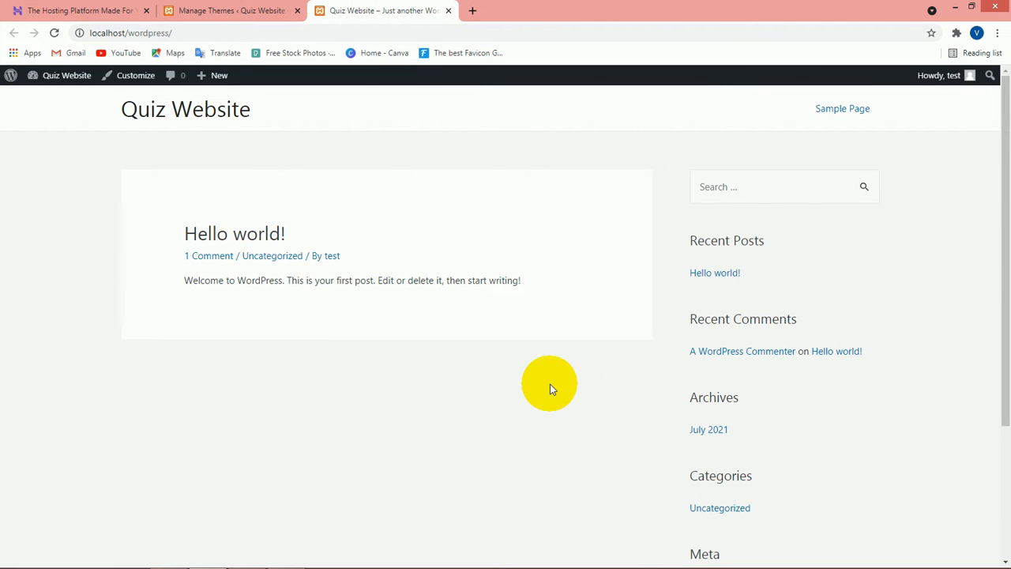
pyautogui.click(273, 11)
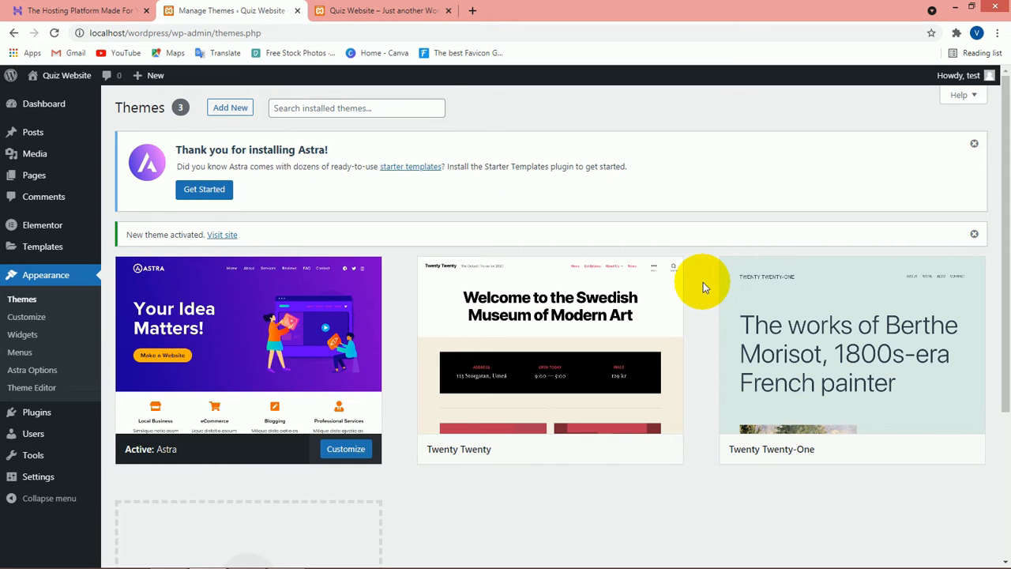
# - Find the Quiz Maker plugin by searching for "quiz maker", install it and activate it
pyautogui.moveTo(45, 420)
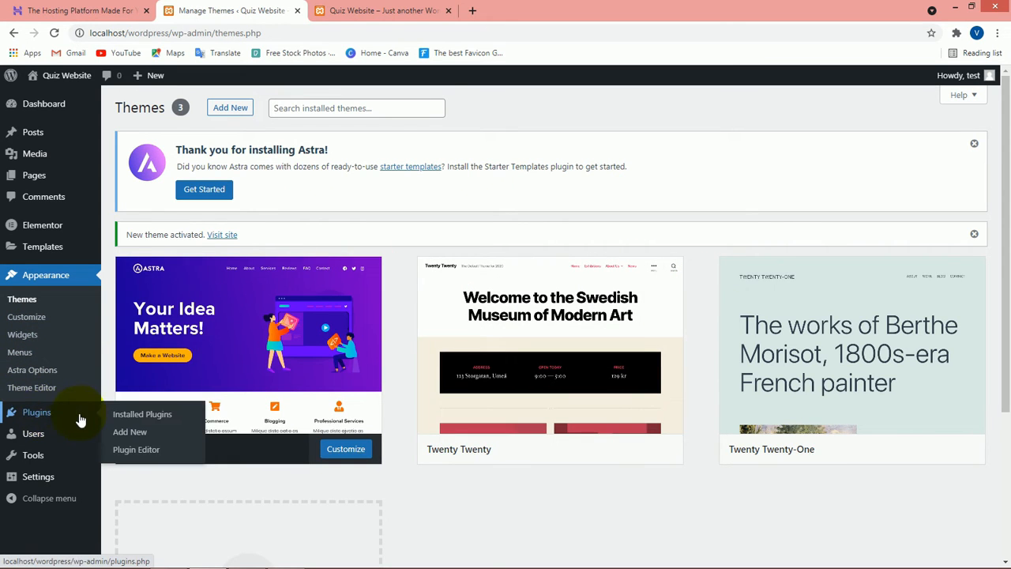
pyautogui.click(138, 436)
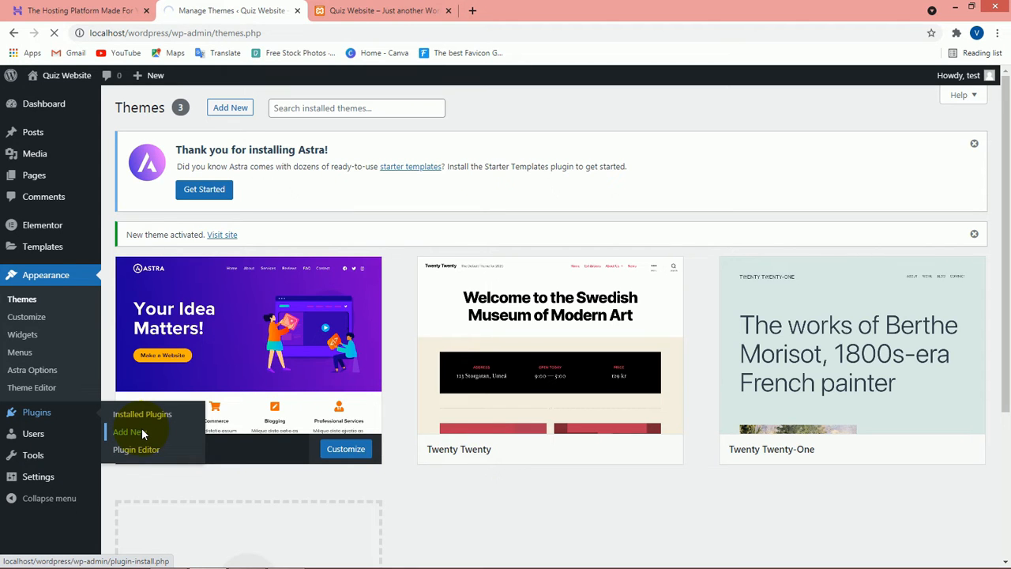
pyautogui.scroll(-1, 316, 332)
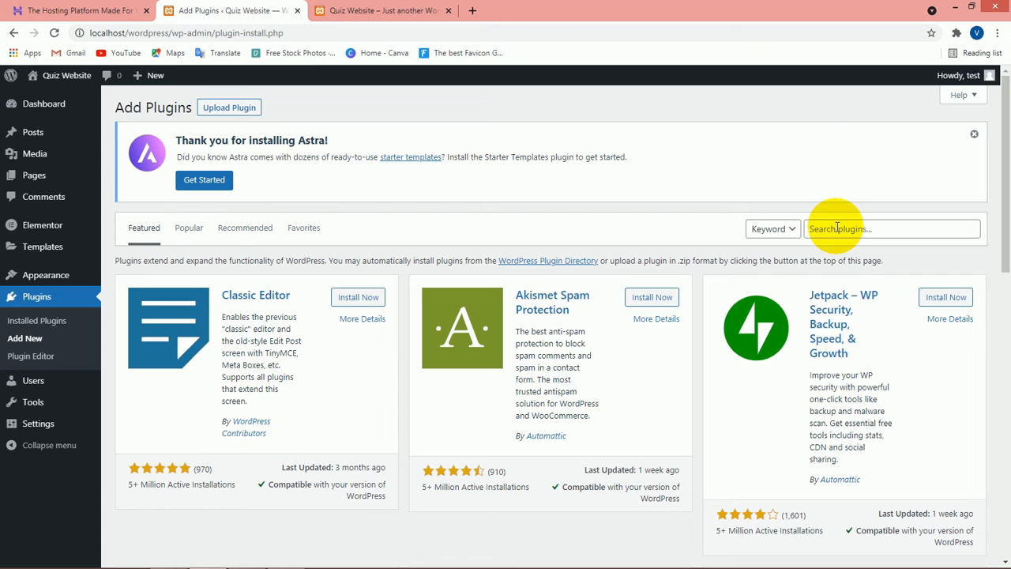
pyautogui.click(837, 228)
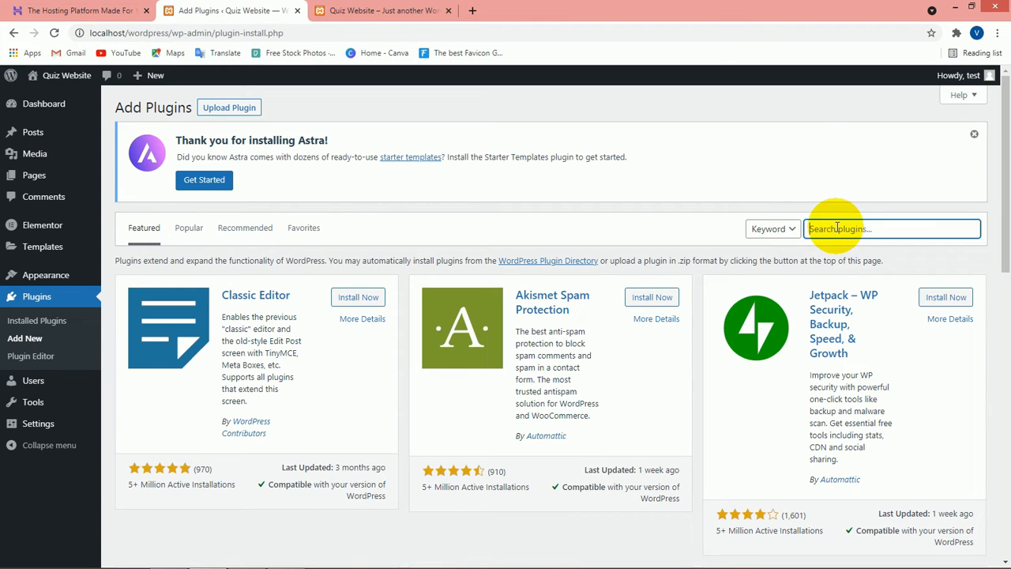
pyautogui.write('quiz maker')
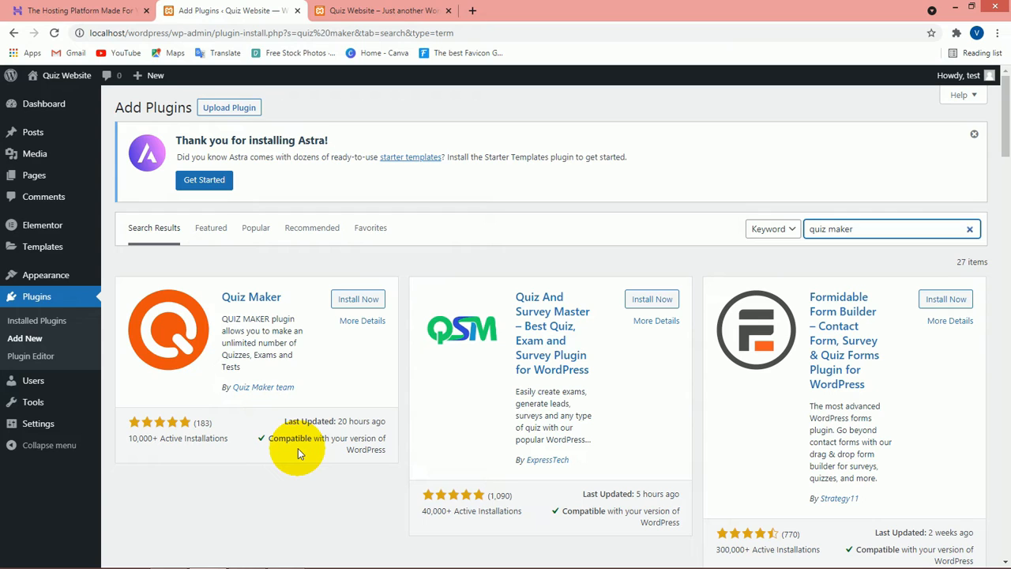
pyautogui.click(353, 300)
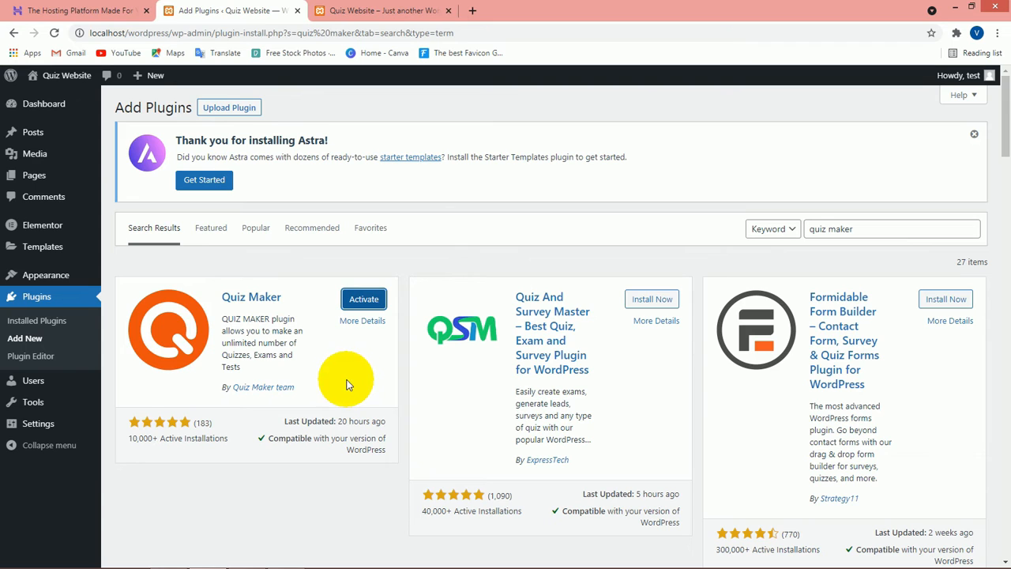
pyautogui.click(361, 302)
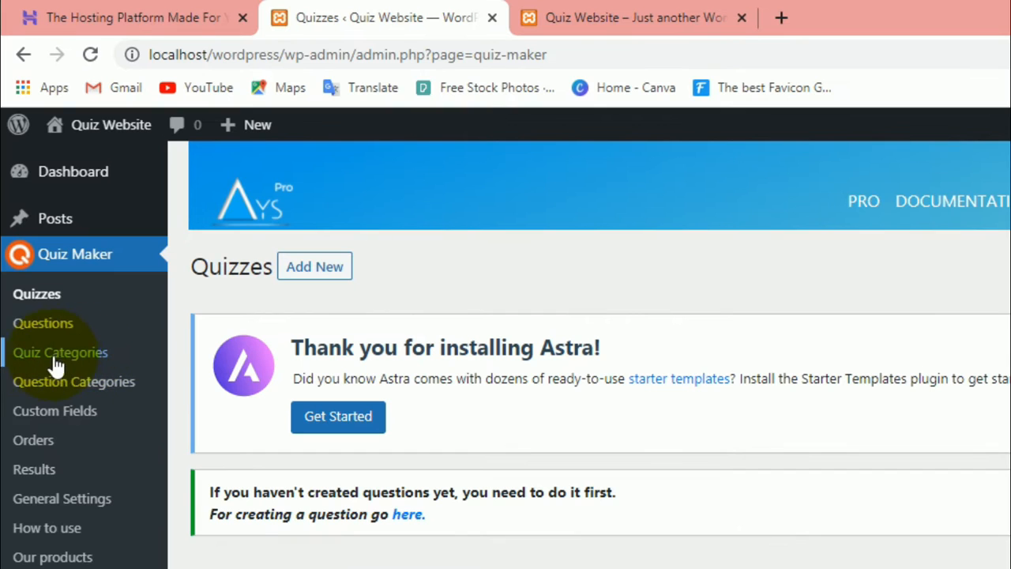
# - Create and save a quiz category titled "Computer" with the description "Computer Fundamentals quiz for company interviews and exams."
pyautogui.click(62, 364)
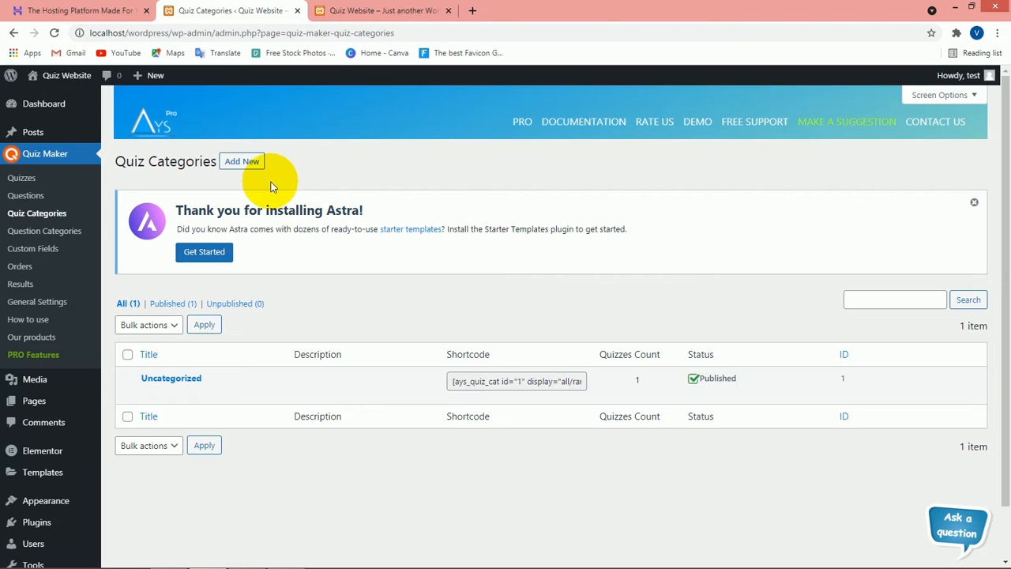
pyautogui.click(249, 166)
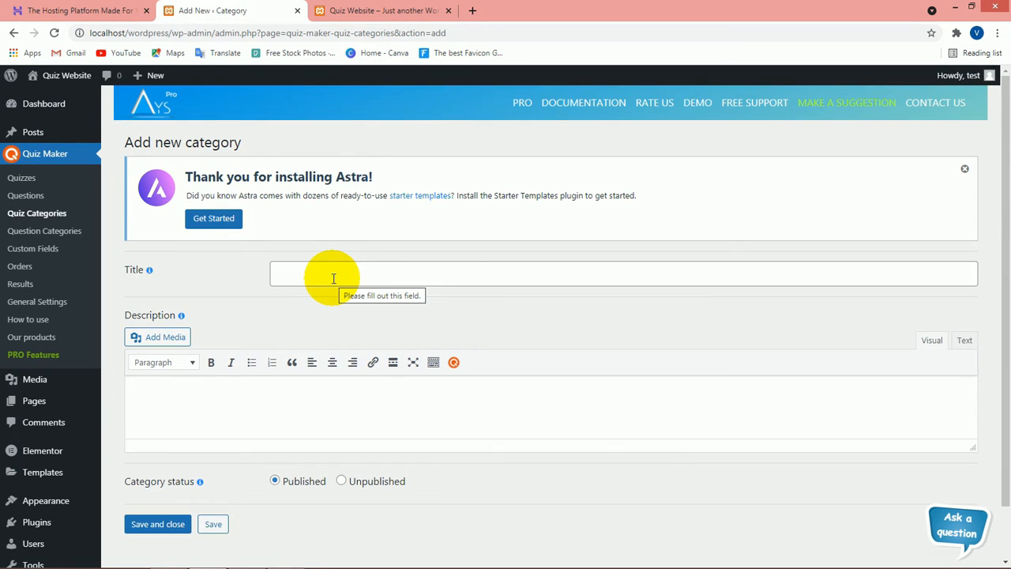
pyautogui.click(334, 278)
pyautogui.click(324, 348)
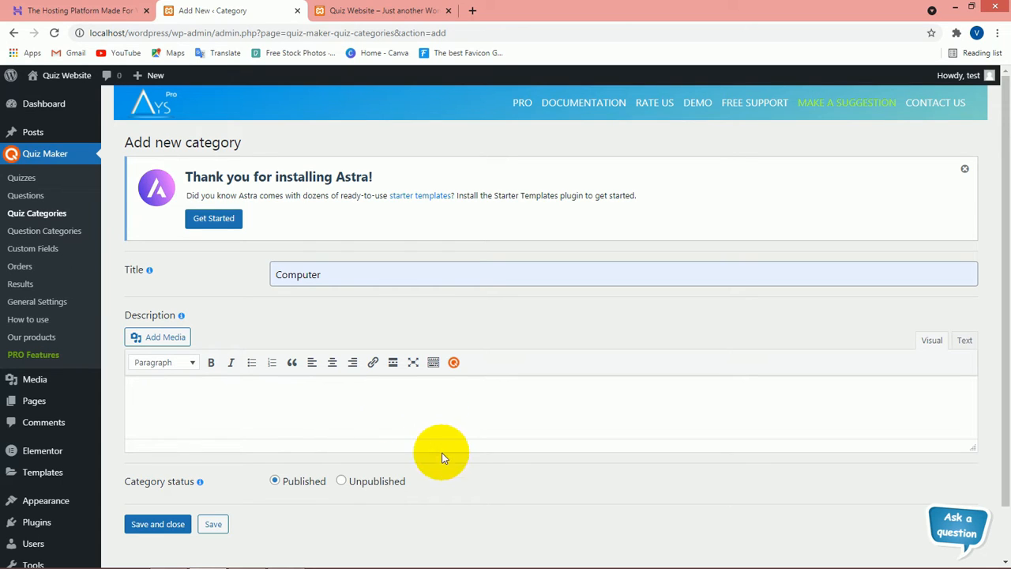
pyautogui.click(167, 419)
pyautogui.write('Computer Fundamentals quiz for company interviews and exams.')
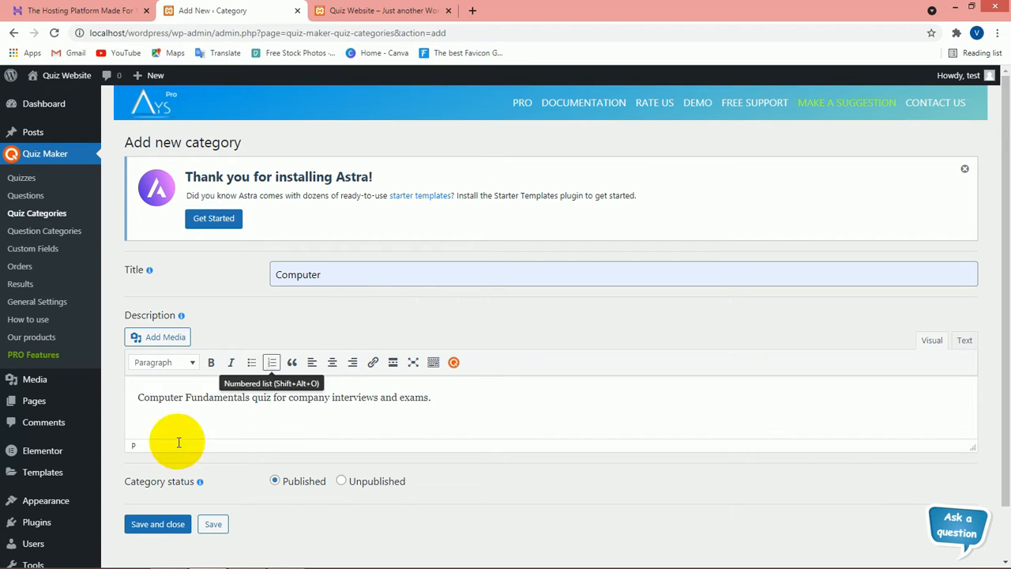
pyautogui.click(171, 529)
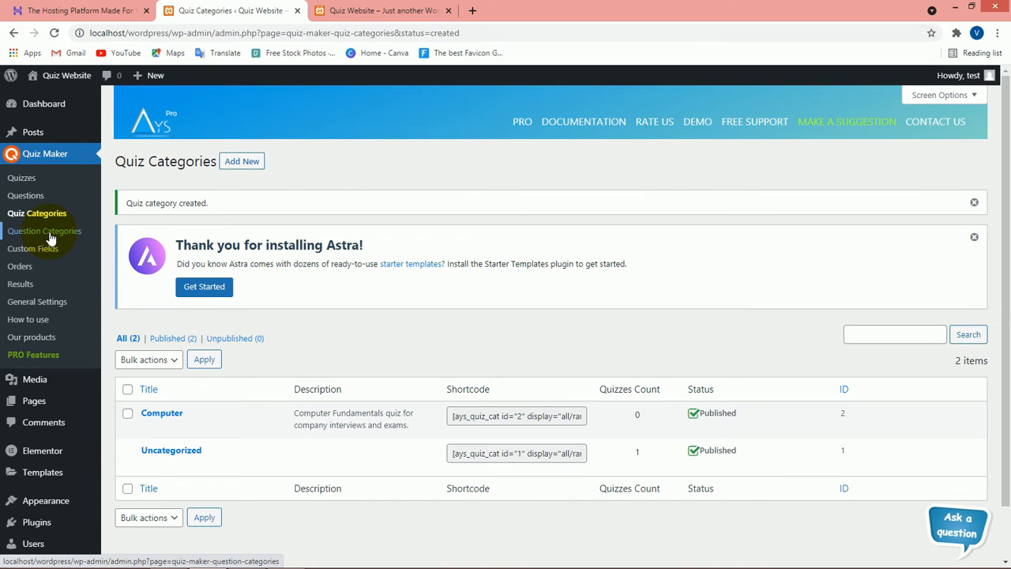
# - Create and save a question category titled "Computer Fundamentals" with the description "Computer Fundamentals quiz for company interviews and exams."
pyautogui.click(47, 233)
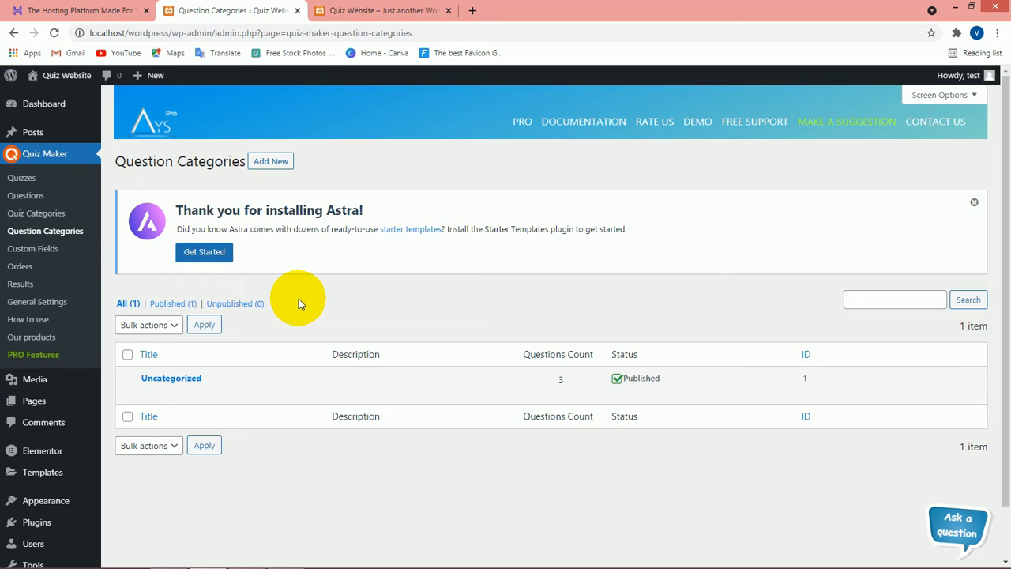
pyautogui.click(281, 165)
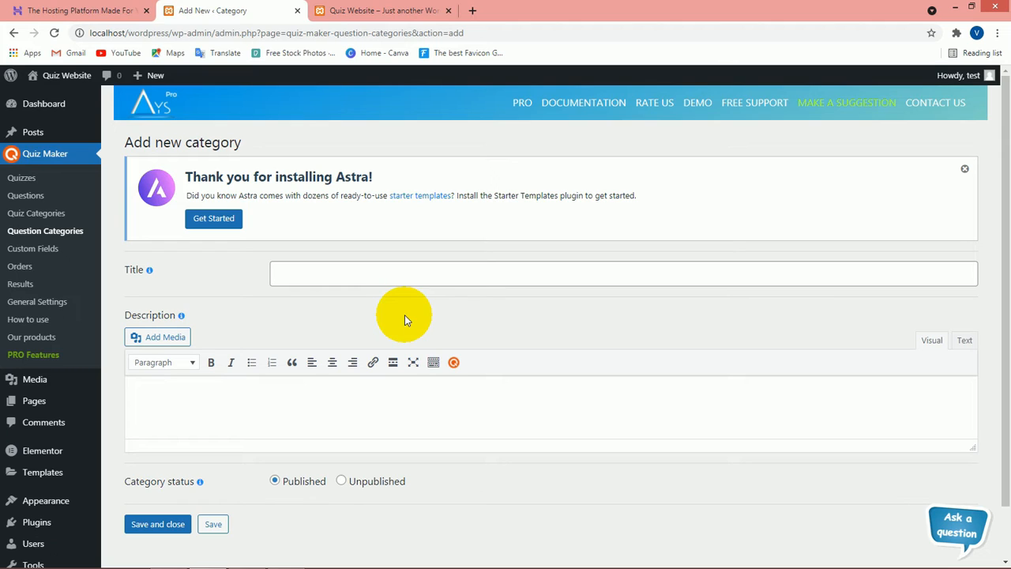
pyautogui.click(530, 277)
pyautogui.click(340, 350)
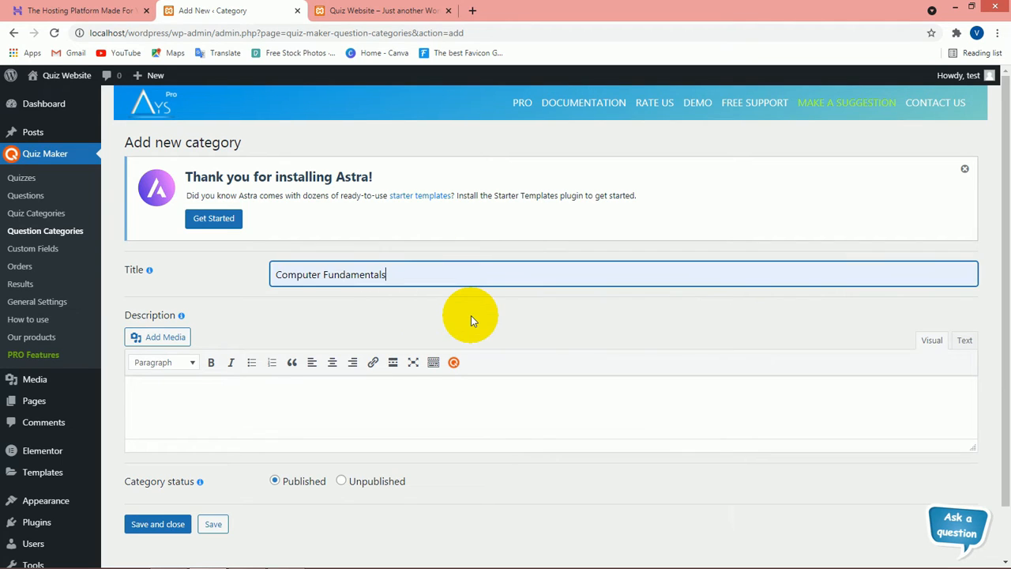
pyautogui.click(182, 398)
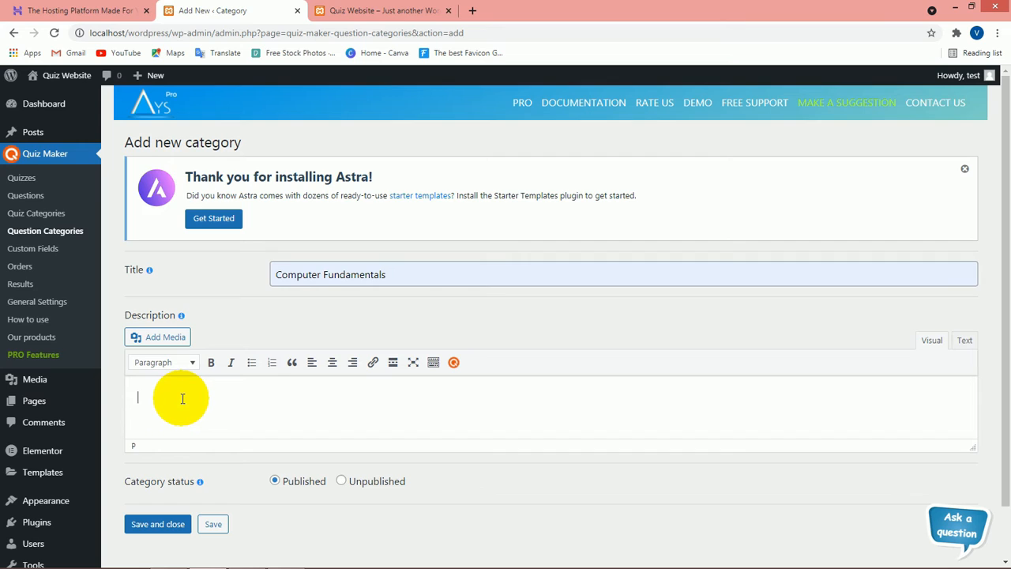
pyautogui.write('Computer Fundamentals quiz for company interviews and exams.')
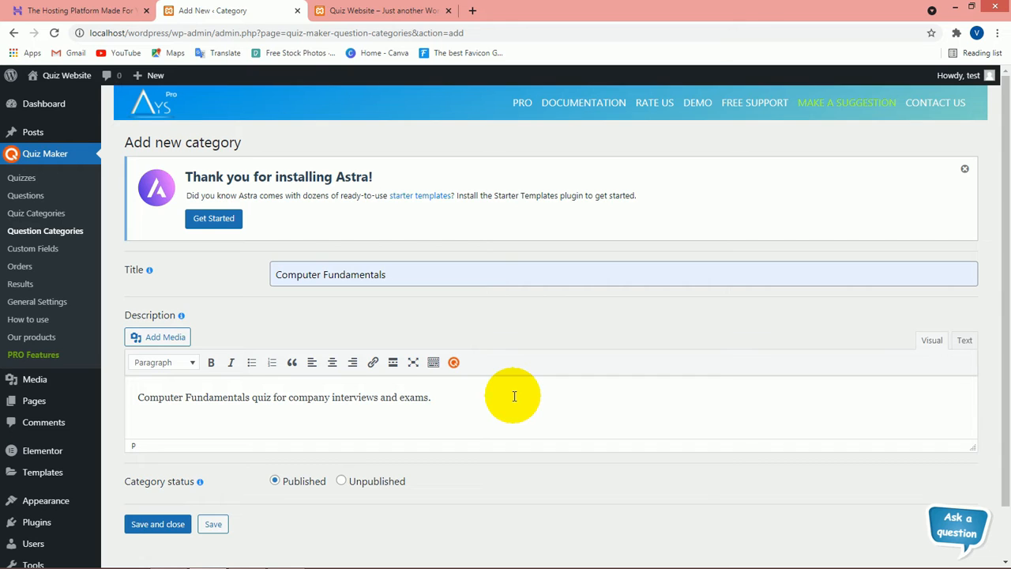
pyautogui.click(158, 524)
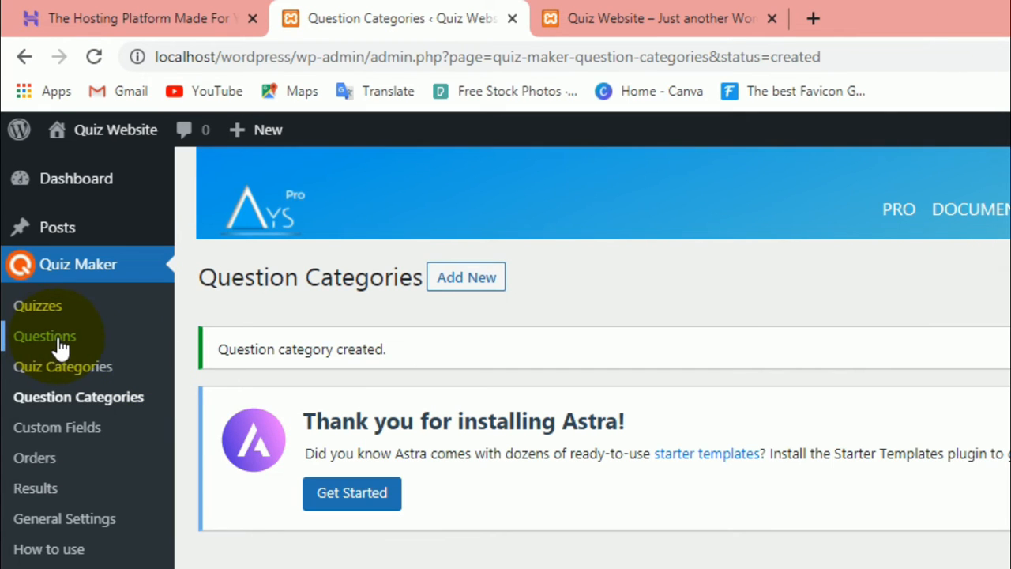
# - Delete the three sample questions 150/3, 10+20 and 5*40 from the Quiz Maker questions in one bulk action
pyautogui.click(58, 340)
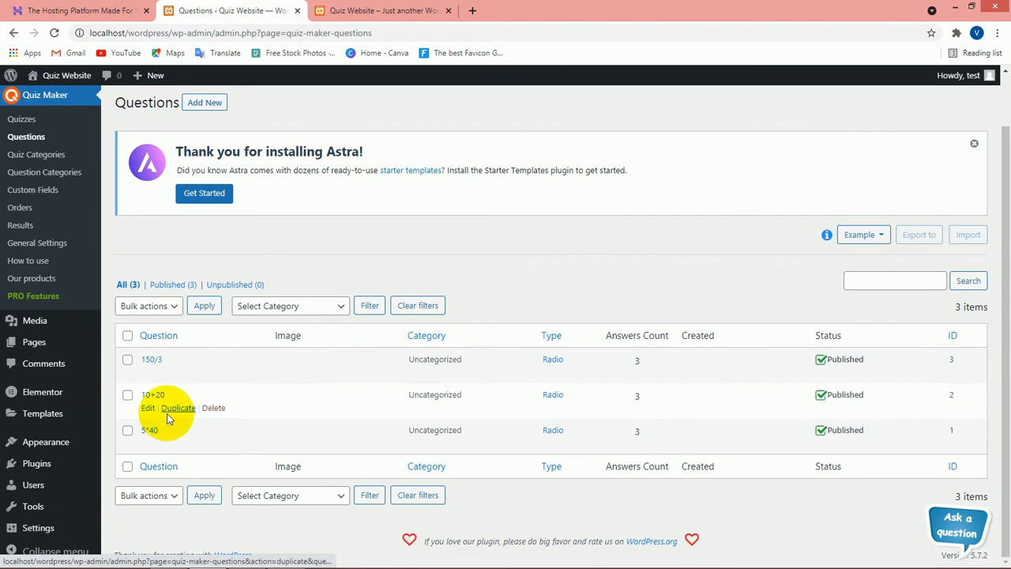
pyautogui.click(178, 408)
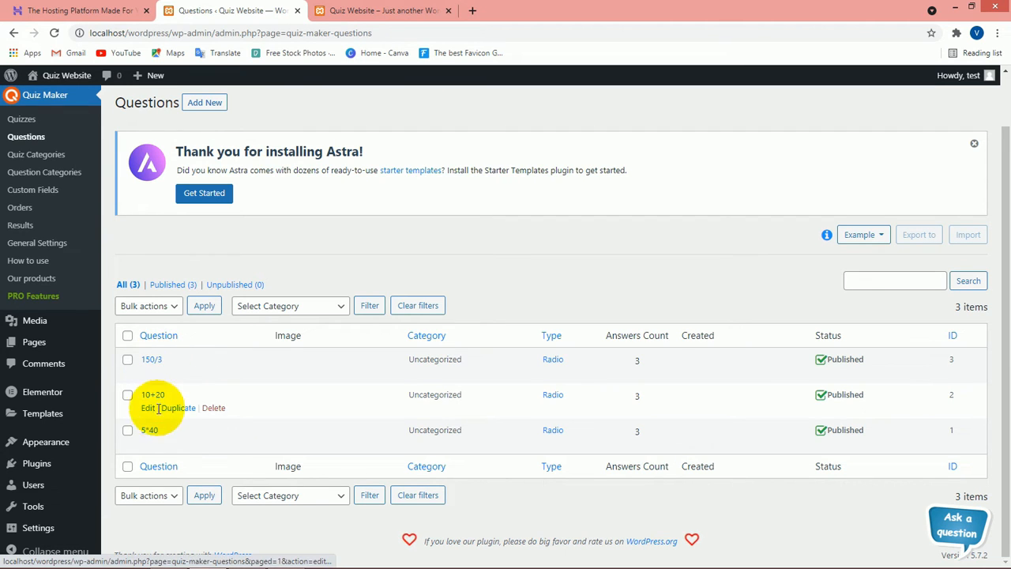
pyautogui.click(127, 430)
pyautogui.click(127, 395)
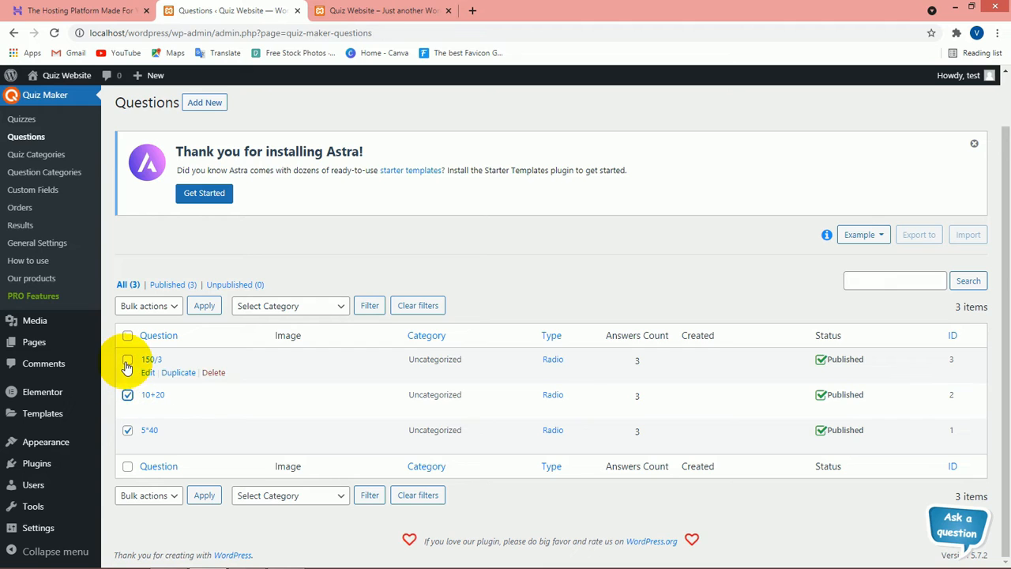
pyautogui.click(127, 359)
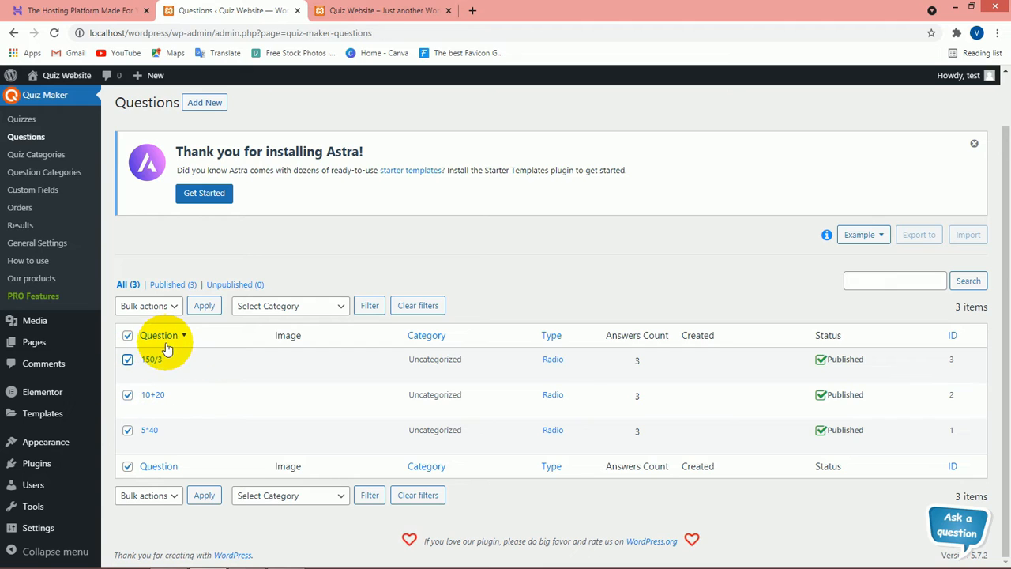
pyautogui.click(170, 306)
pyautogui.click(140, 361)
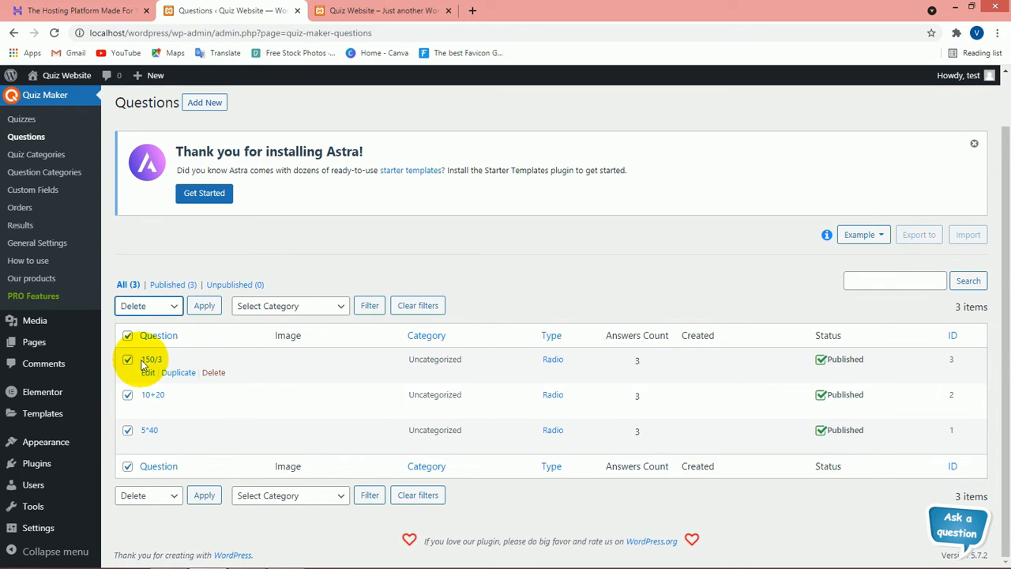
pyautogui.click(212, 308)
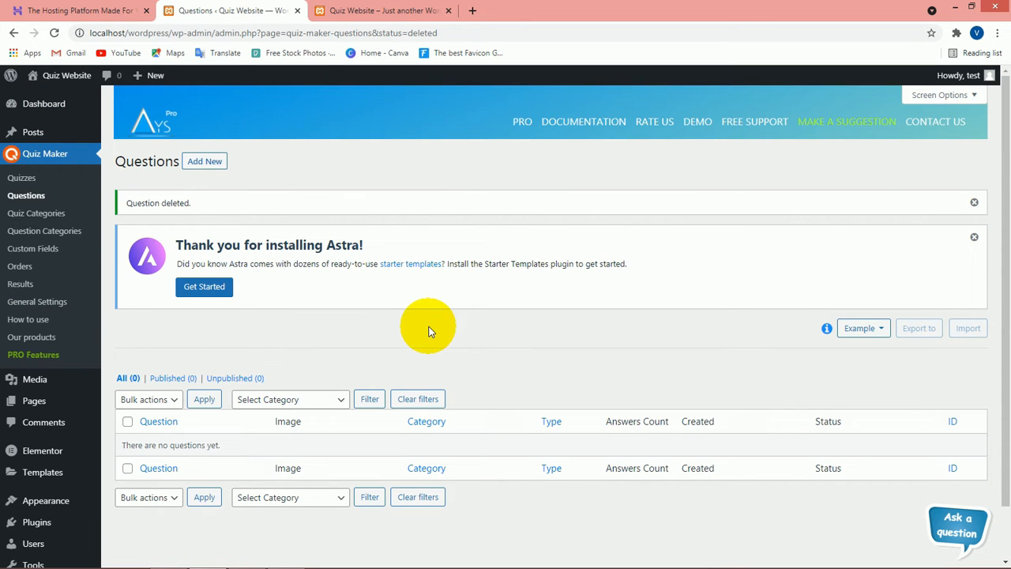
# - Add a new Quiz Maker question with the text "The brain of any computer system is"
pyautogui.click(214, 168)
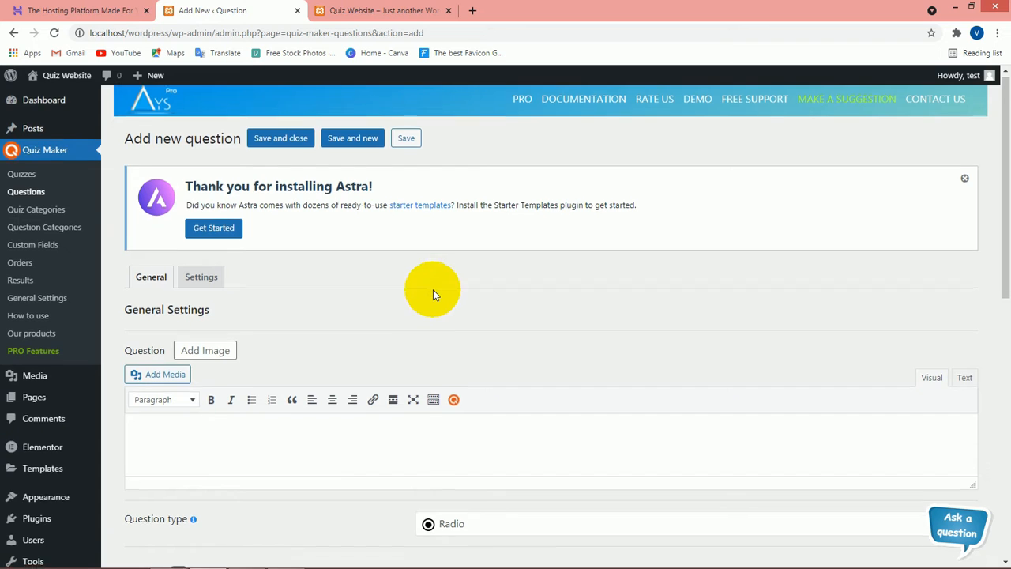
pyautogui.scroll(-2, 432, 289)
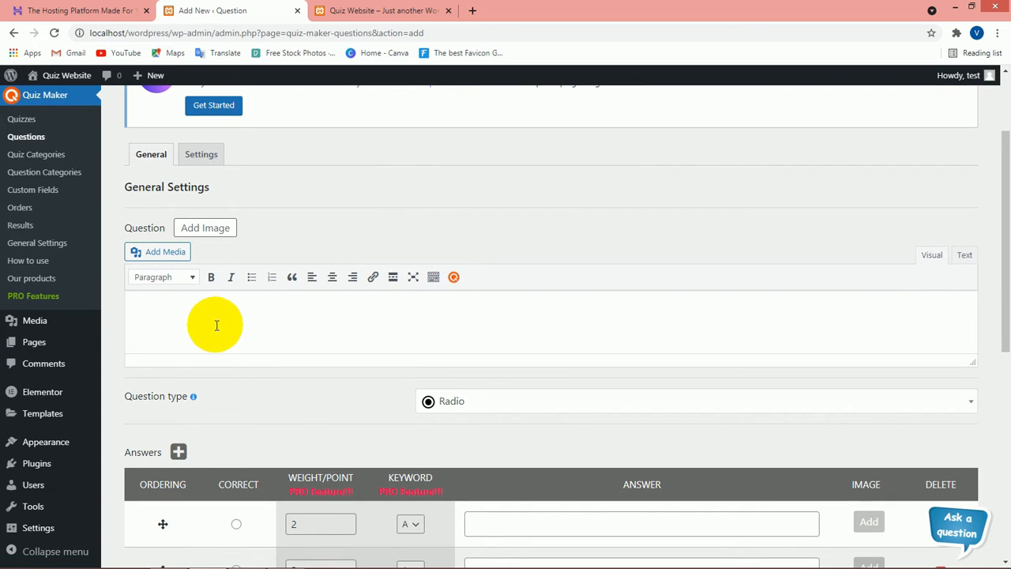
pyautogui.scroll(2, 217, 326)
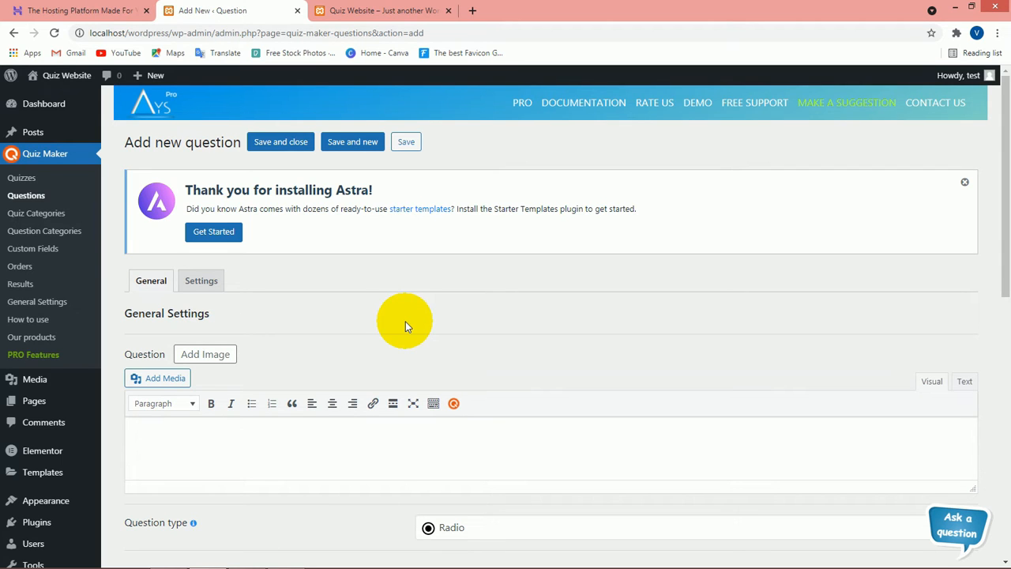
pyautogui.scroll(-2, 405, 321)
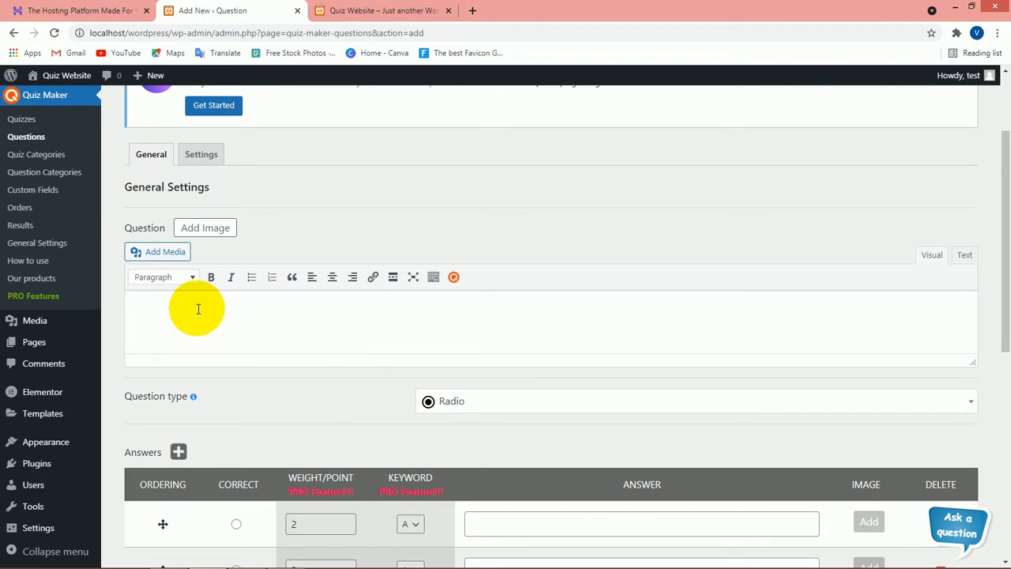
pyautogui.click(161, 329)
pyautogui.write('The brain of any computer system is')
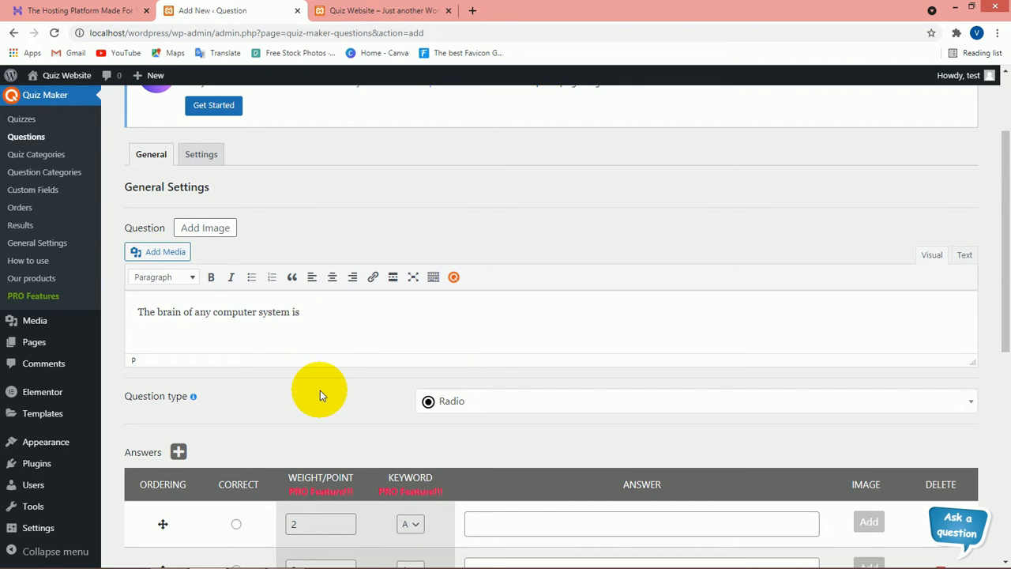
# - Add a fourth answer row, enter the answers ALU, CU, CPU and PSU, and mark CPU as correct
pyautogui.scroll(-3, 320, 395)
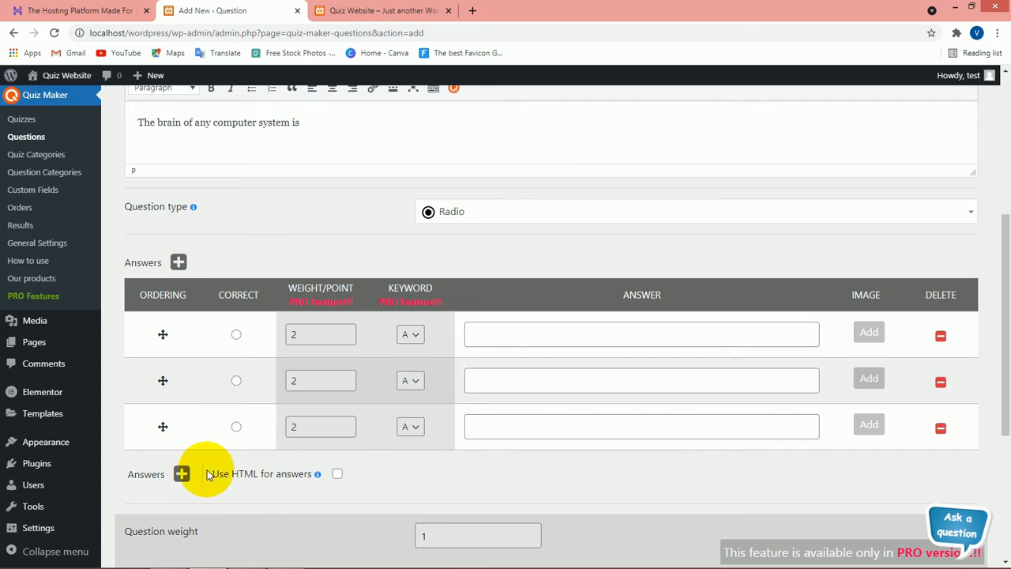
pyautogui.click(182, 474)
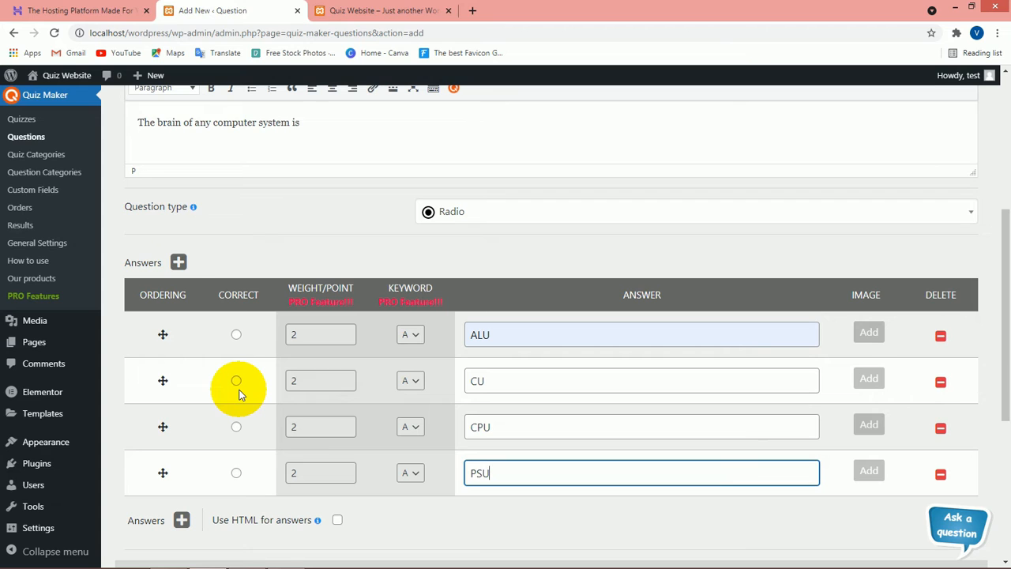
pyautogui.click(236, 428)
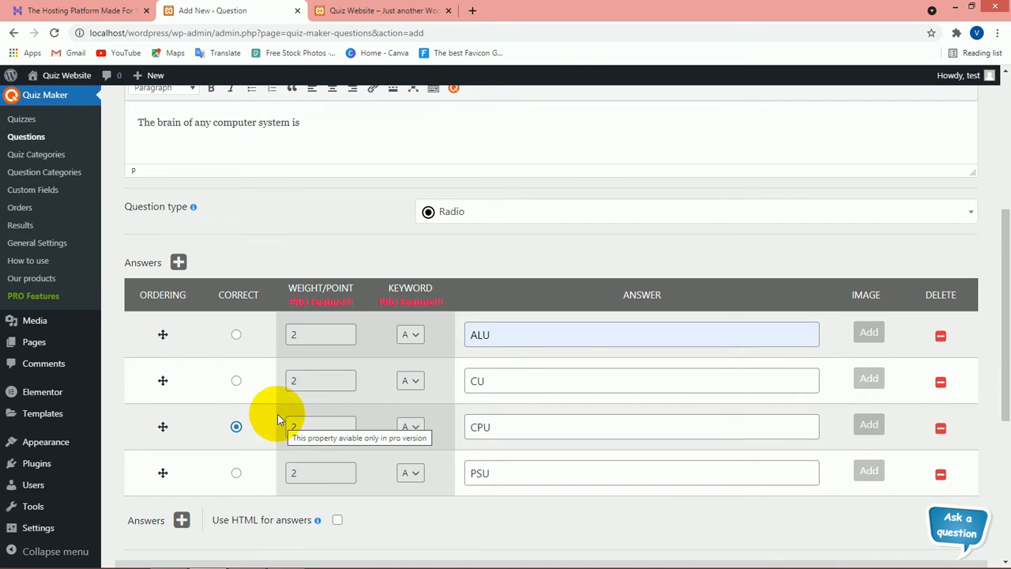
# - Assign the computer brain question to the Computer Fundamentals category, then save and close it
pyautogui.scroll(-4, 274, 412)
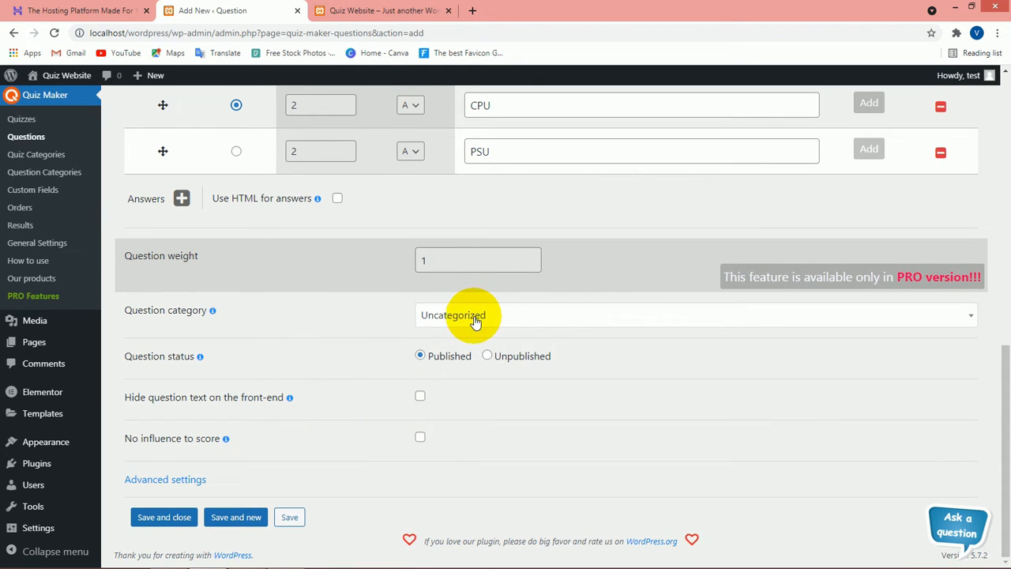
pyautogui.click(530, 322)
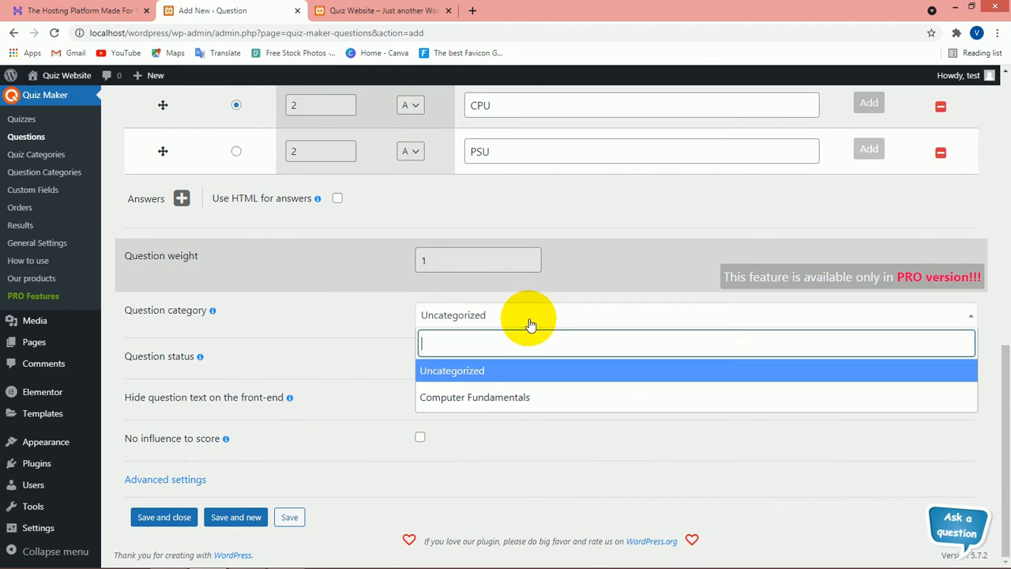
pyautogui.click(508, 403)
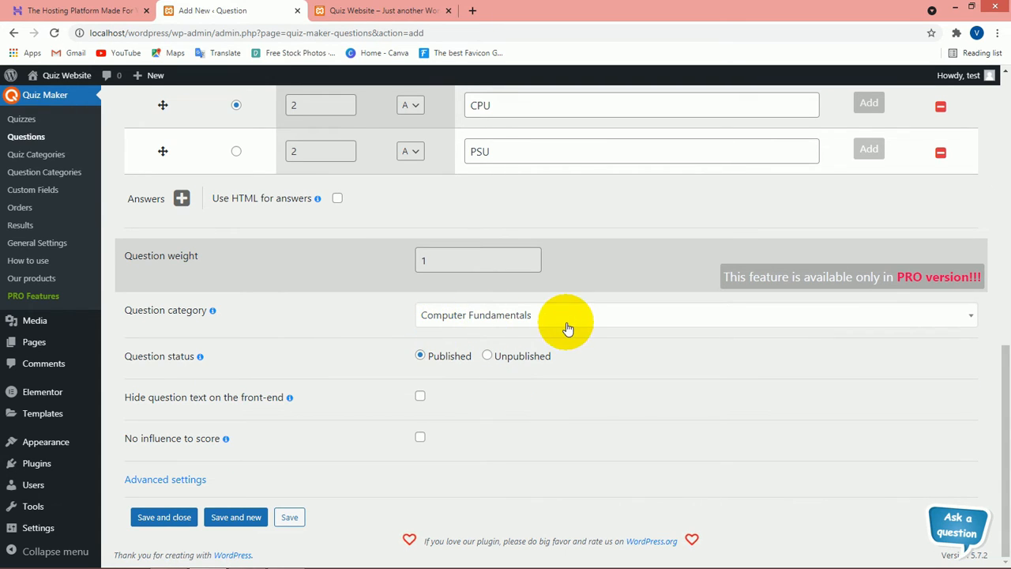
pyautogui.click(181, 518)
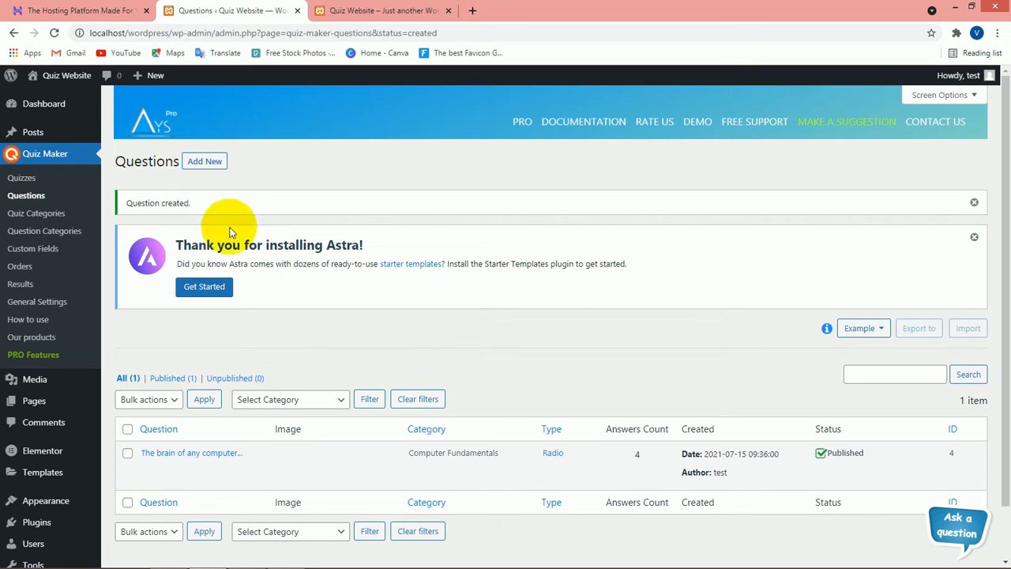
# - Add another question with the text "Which of the following is an input device?"
pyautogui.click(206, 162)
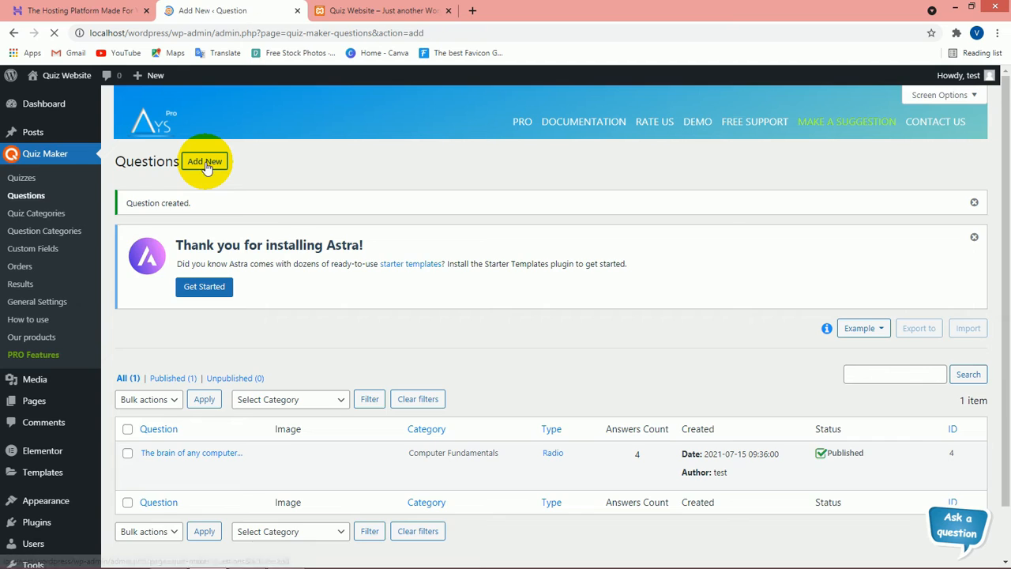
pyautogui.scroll(-1, 464, 288)
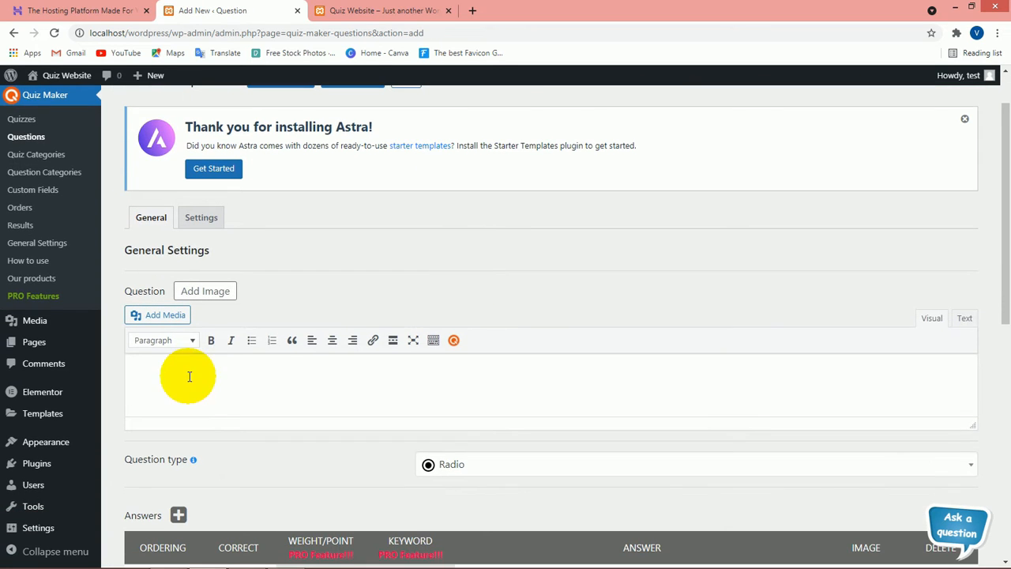
pyautogui.click(457, 385)
pyautogui.write('Which of the following is an input device?')
# - Add a fourth answer row, enter Monitor, Keyboard, Printer and None of above, and mark Keyboard as correct
pyautogui.scroll(-2, 316, 388)
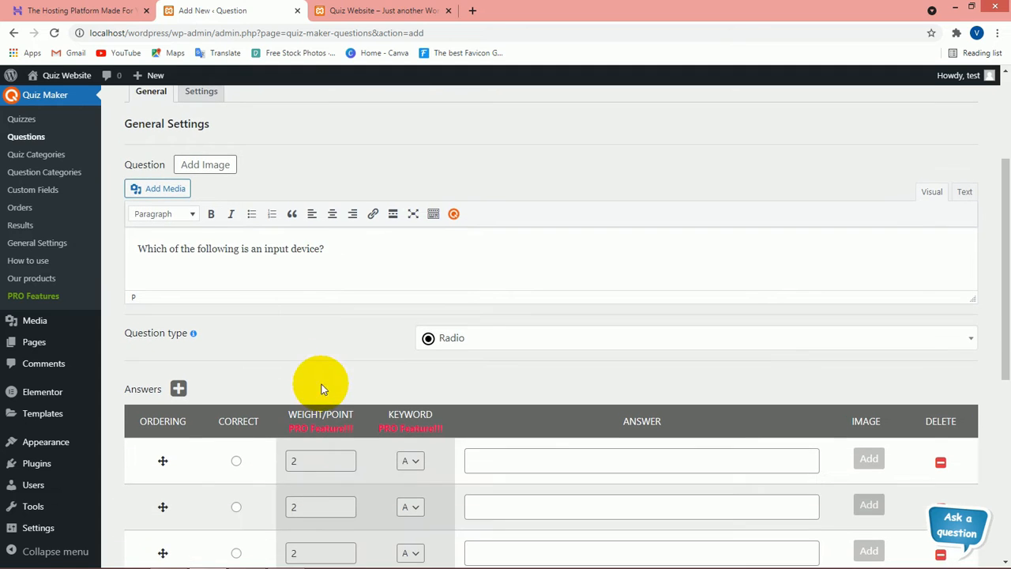
pyautogui.scroll(-2, 320, 389)
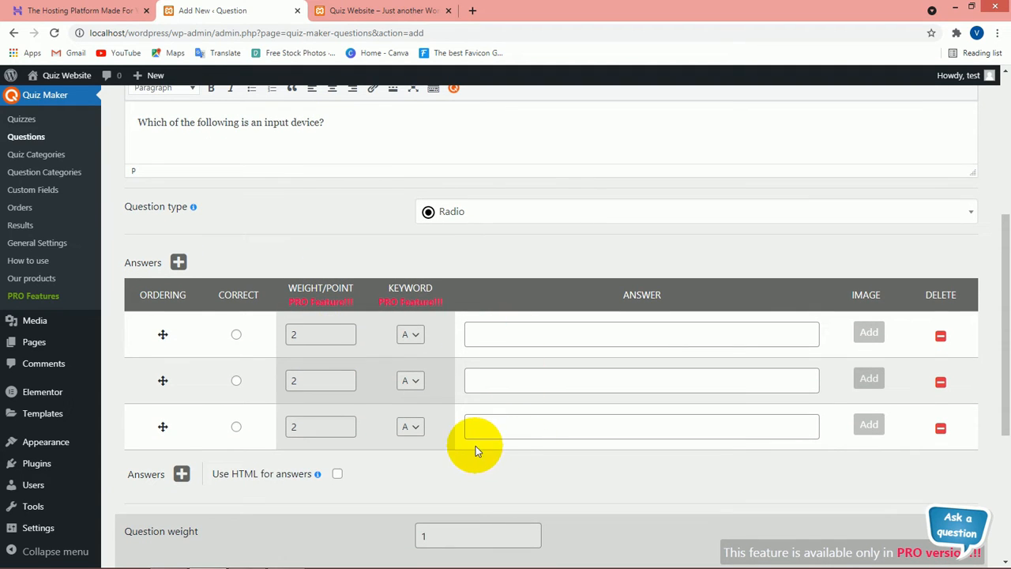
pyautogui.click(181, 473)
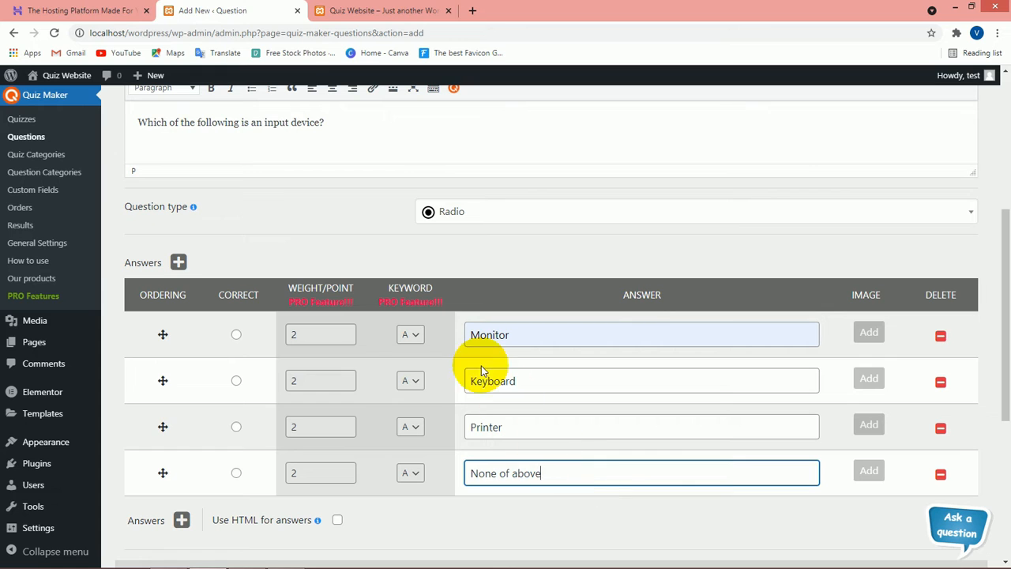
pyautogui.click(235, 382)
# - Put the input device question in the Computer Fundamentals category, then save and close it
pyautogui.scroll(-4, 604, 380)
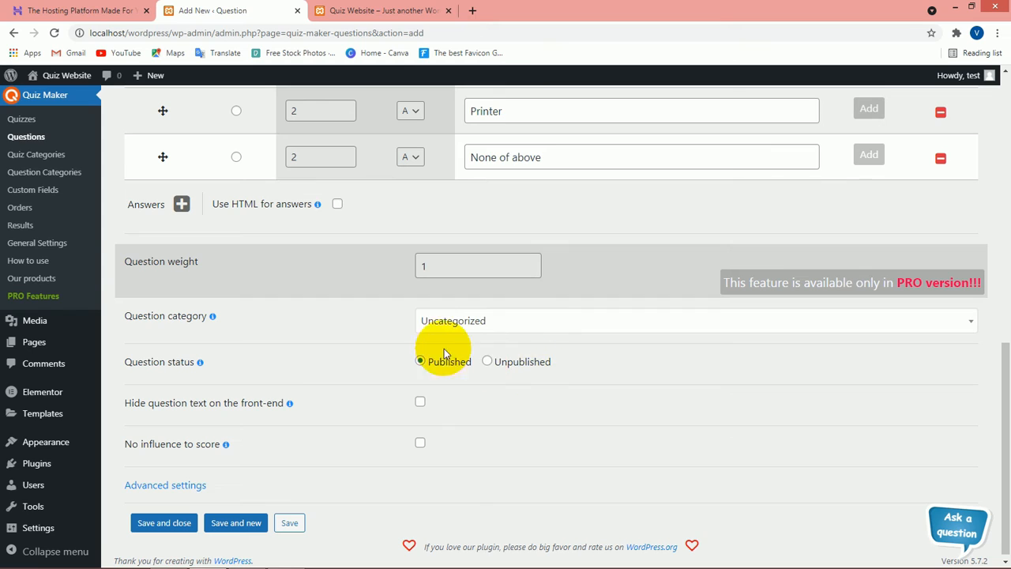
pyautogui.click(557, 324)
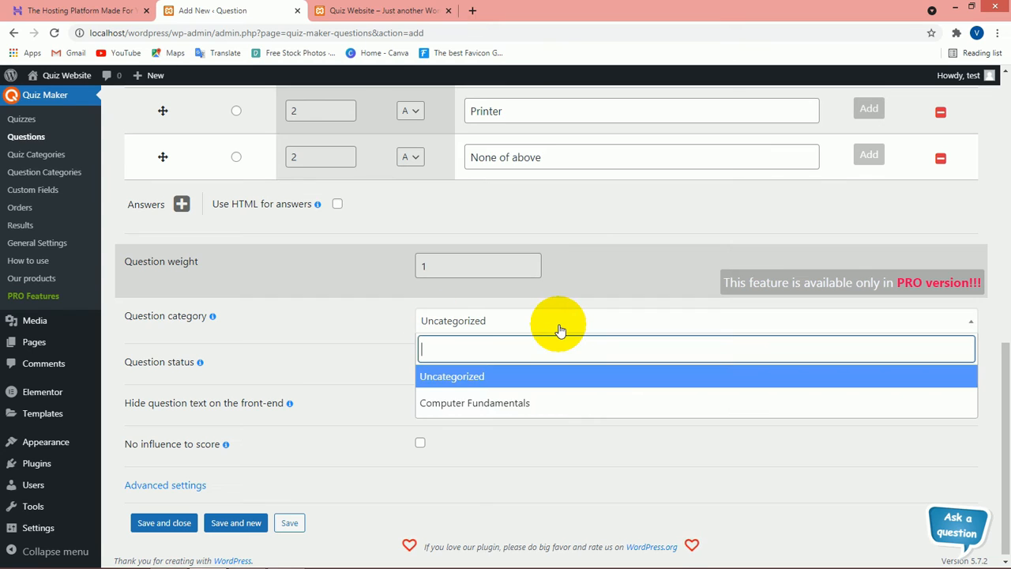
pyautogui.click(478, 407)
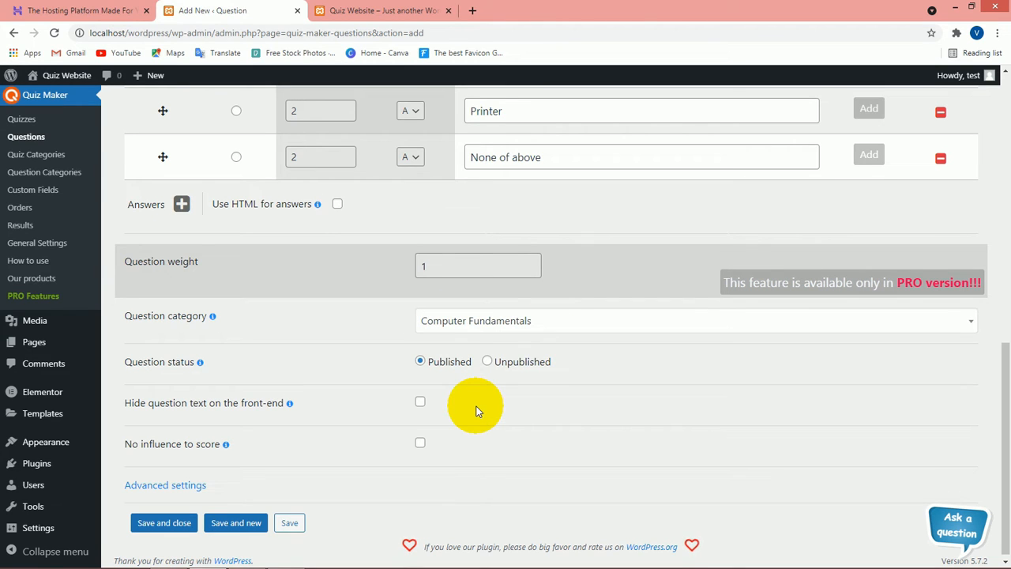
pyautogui.click(165, 523)
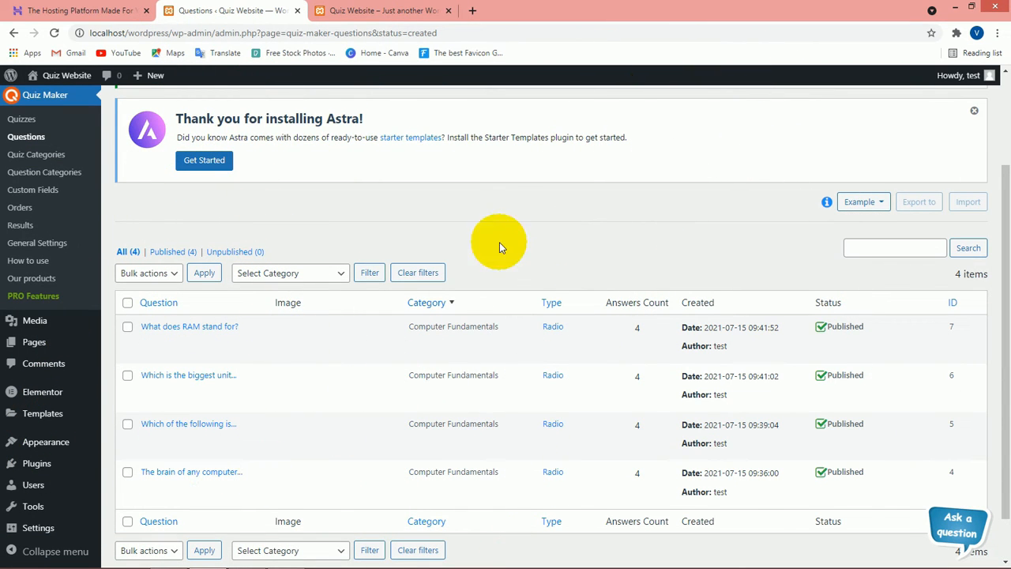
# - Start a new post titled "Computer Fundamentals Quiz" and place the cursor in its empty body
pyautogui.scroll(1, 510, 204)
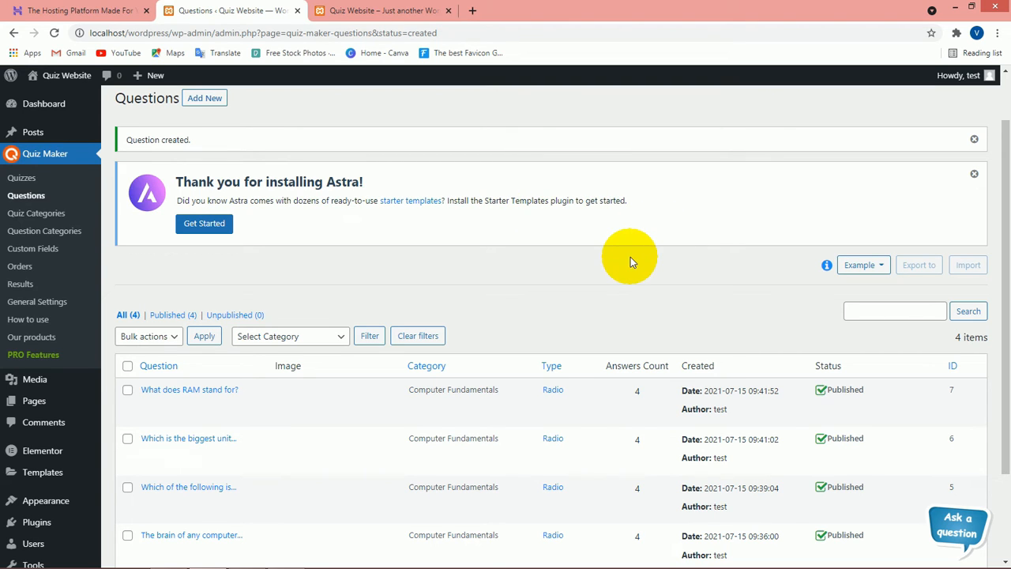
pyautogui.moveTo(60, 139)
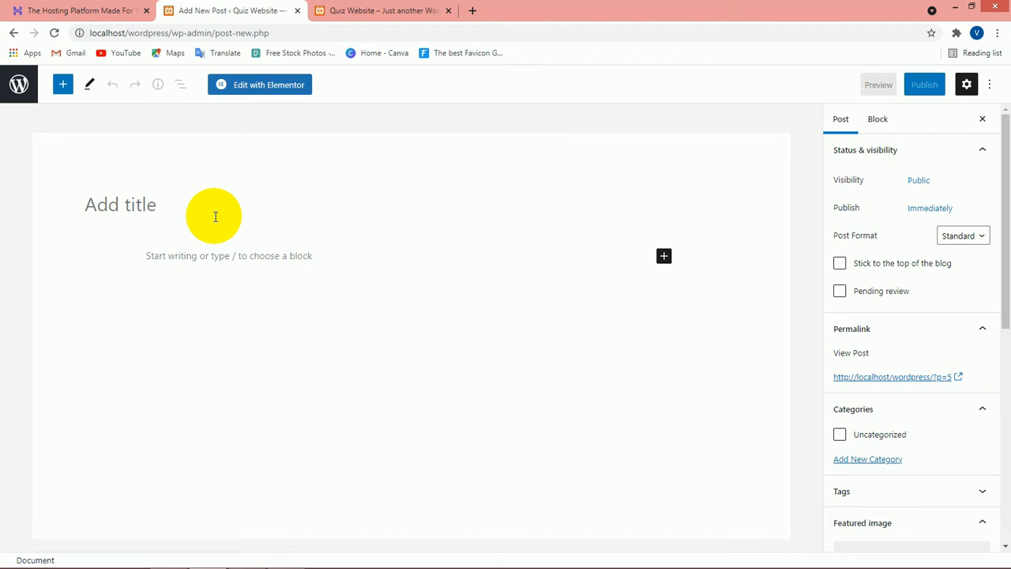
pyautogui.write('Computer Fundamentals')
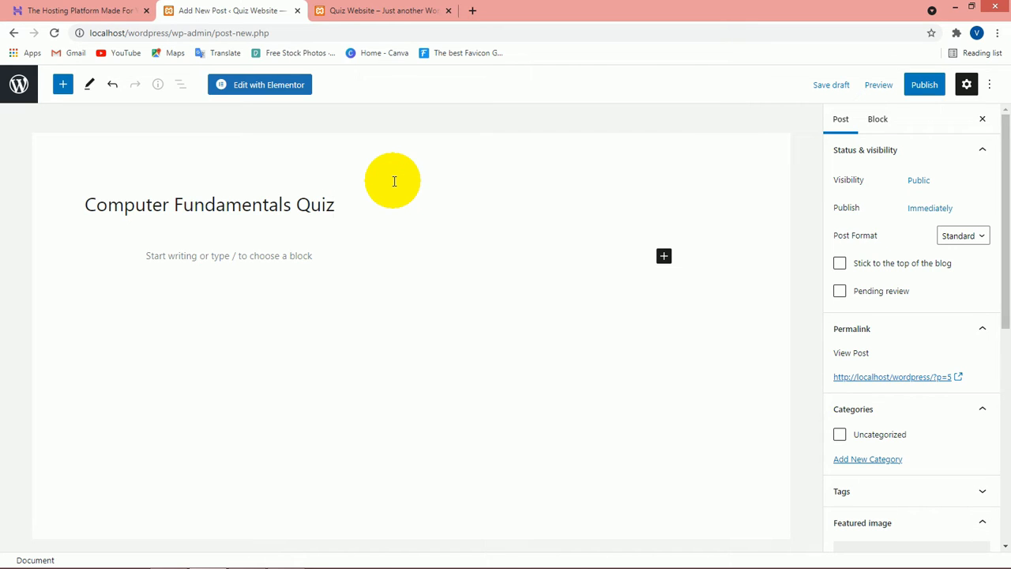
pyautogui.click(276, 257)
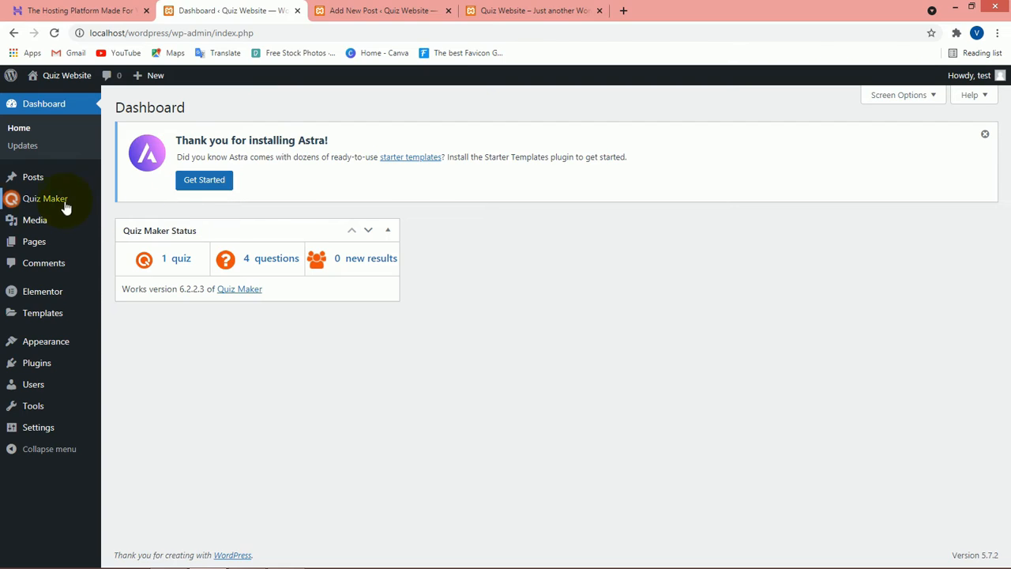
# - Delete the existing Mathematic Quiz from the Quiz Maker quizzes list
pyautogui.moveTo(65, 205)
pyautogui.click(205, 292)
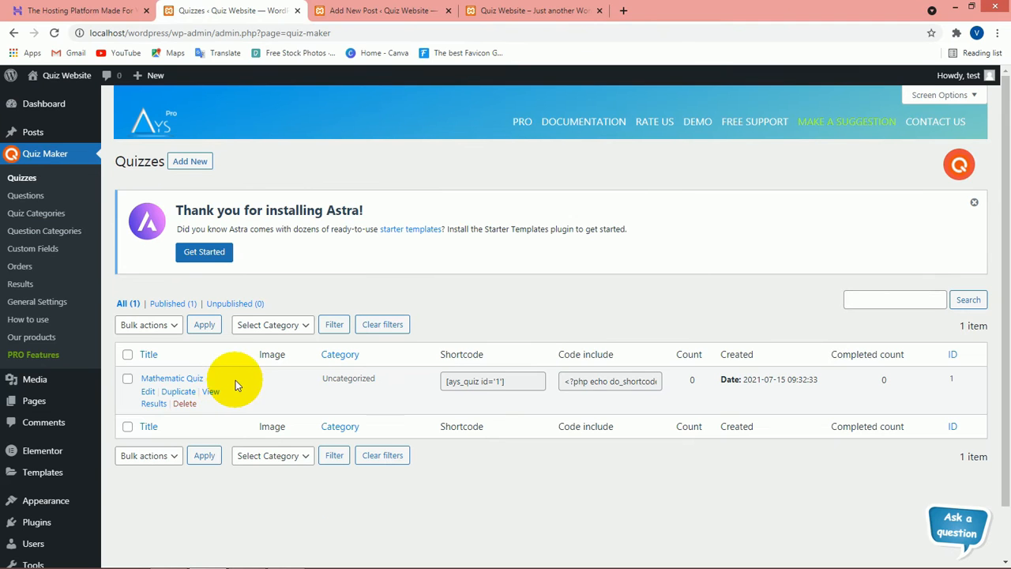
pyautogui.click(184, 403)
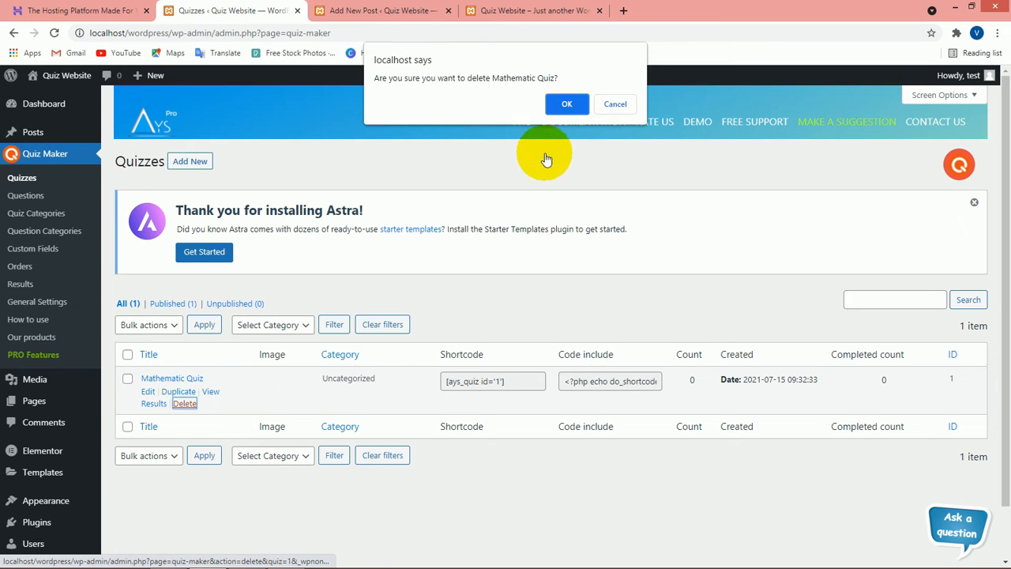
pyautogui.click(566, 103)
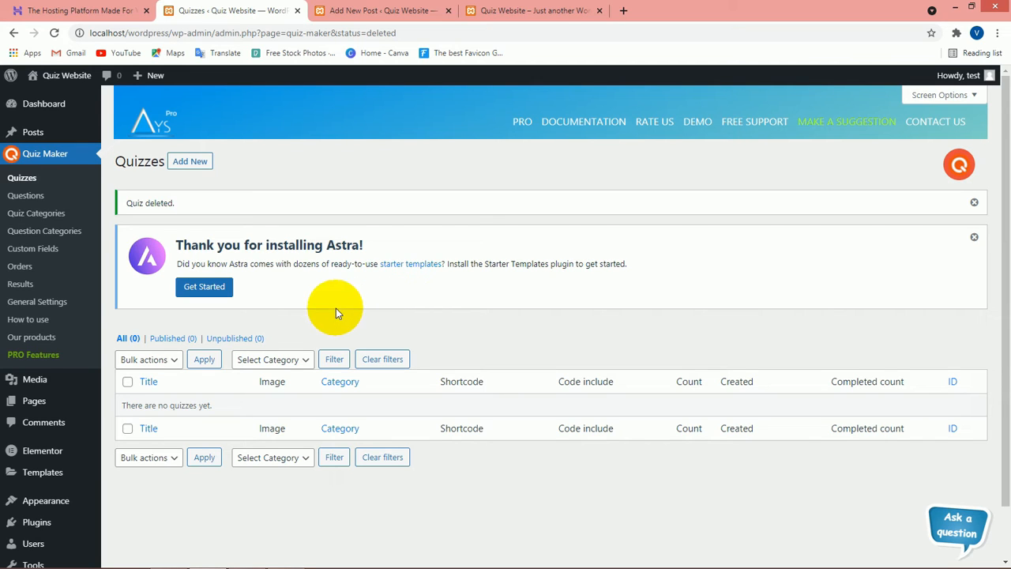
# - Add a new quiz in Quiz Maker with the title "Computer Fundamentals"
pyautogui.click(190, 161)
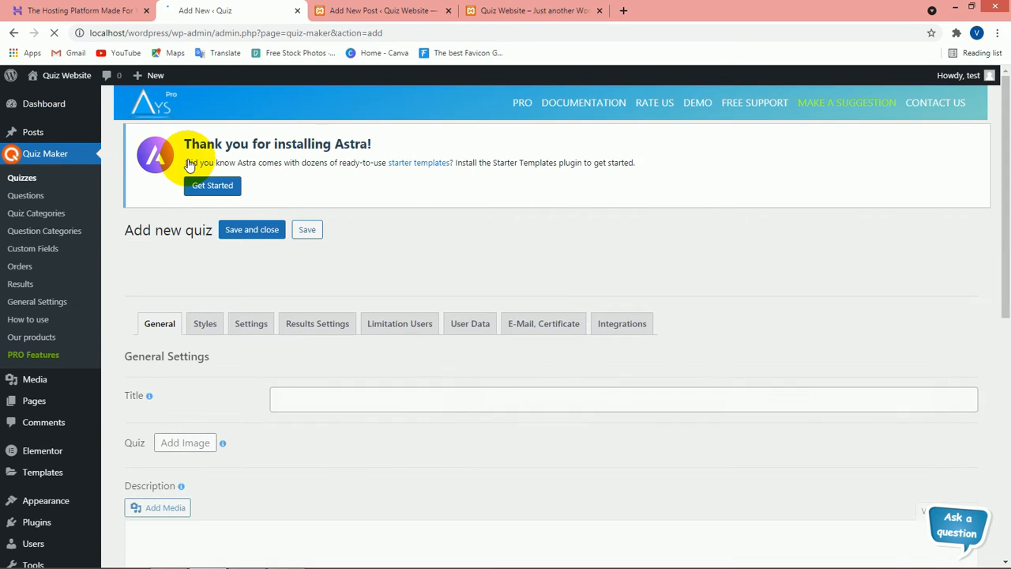
pyautogui.scroll(-2, 278, 353)
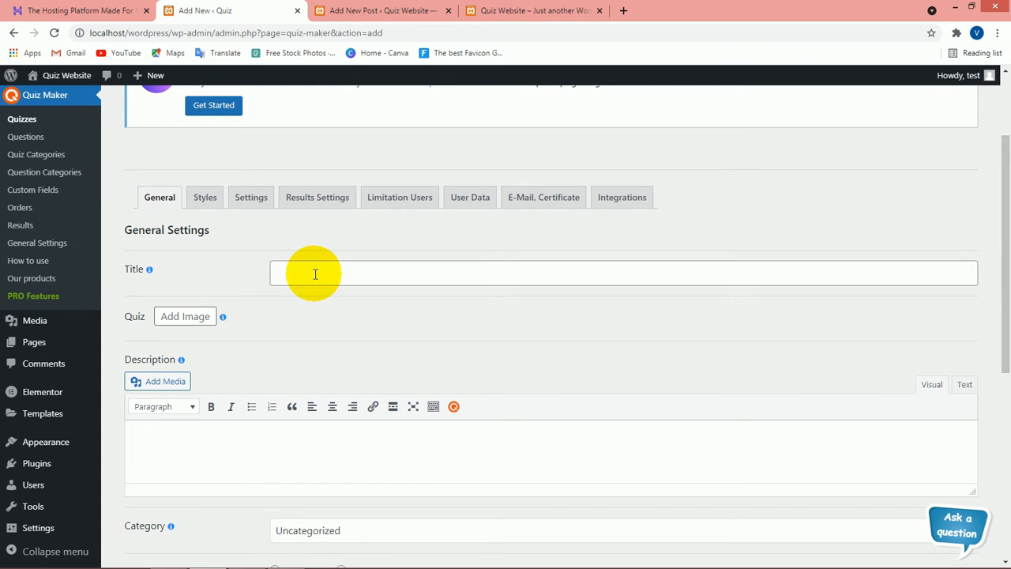
pyautogui.click(315, 274)
pyautogui.write('Computer Fundamentals')
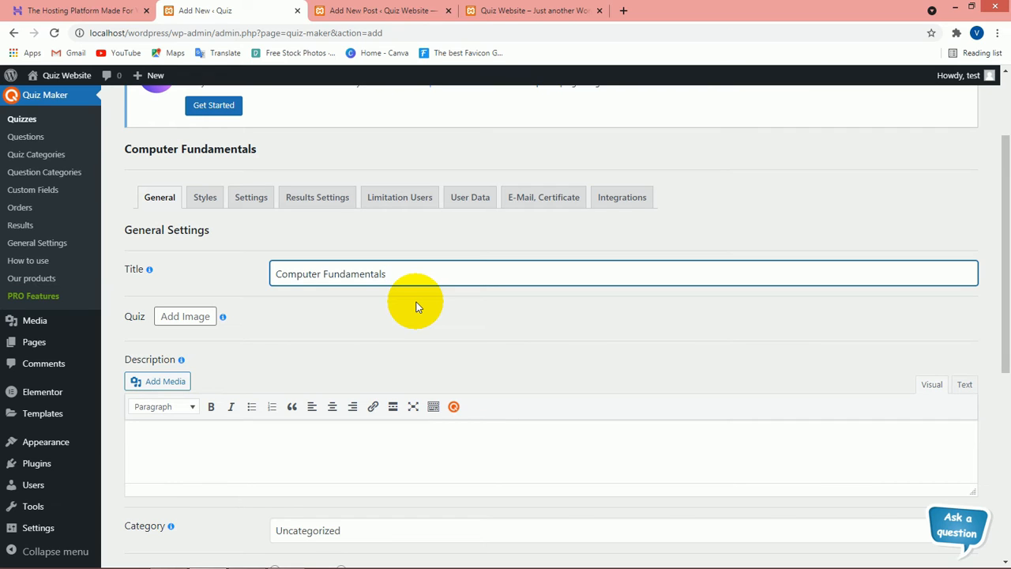
# - Enter the quiz description "Computer Fundamentals quiz for company interviews and exams." and set the category to Computer
pyautogui.scroll(-1, 417, 307)
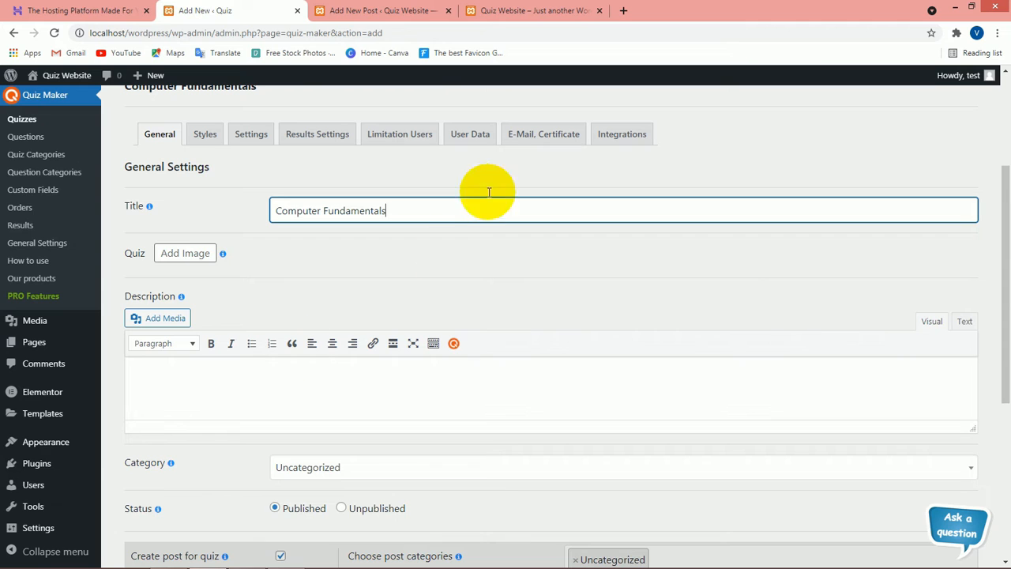
pyautogui.click(453, 410)
pyautogui.write('Computer Fundamentals quiz for company interviews and exams.')
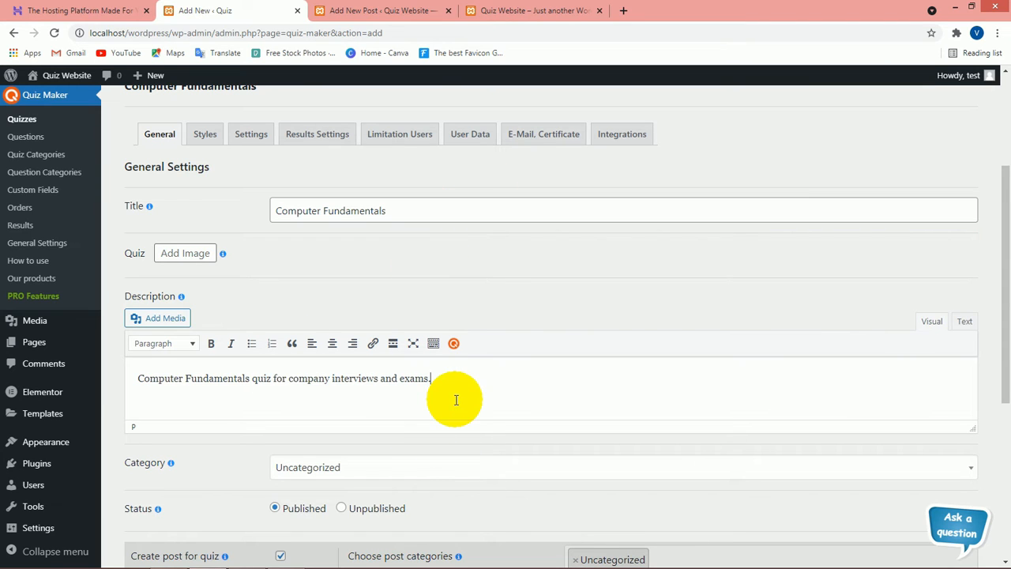
pyautogui.scroll(-2, 456, 400)
pyautogui.click(447, 345)
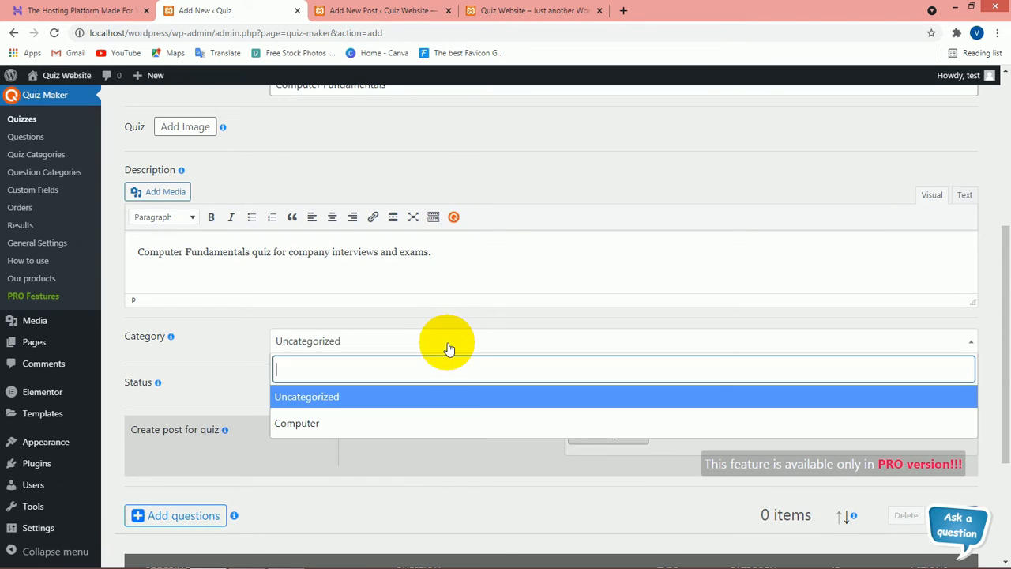
pyautogui.click(334, 421)
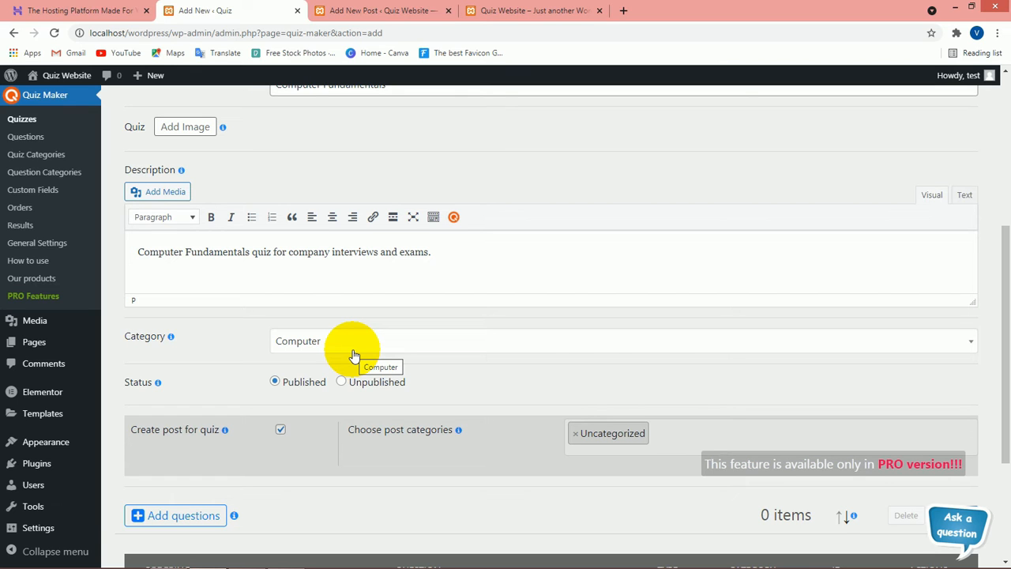
# - Add all four Computer Fundamentals questions from the question list to the quiz
pyautogui.scroll(-3, 353, 356)
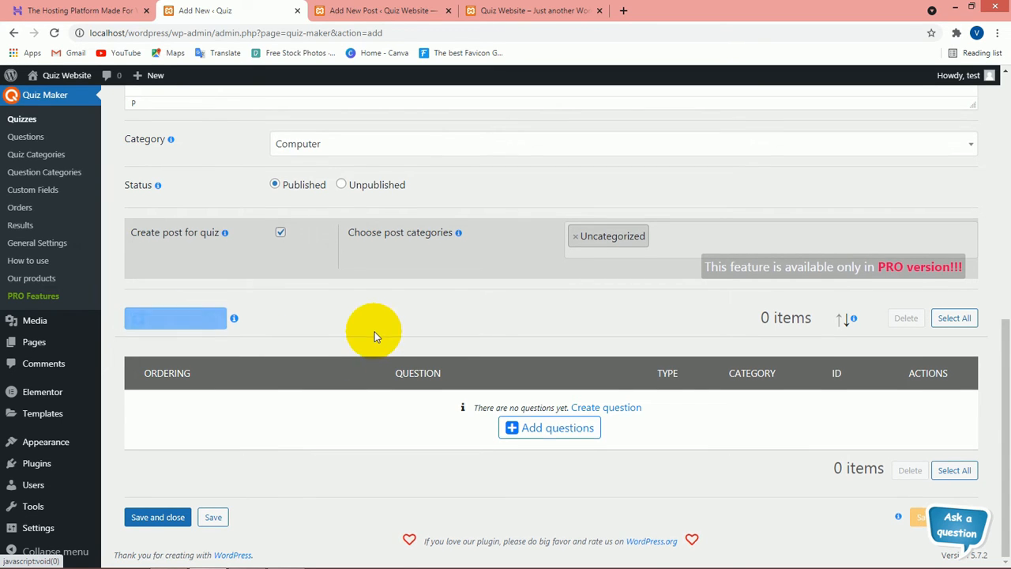
pyautogui.scroll(2, 361, 334)
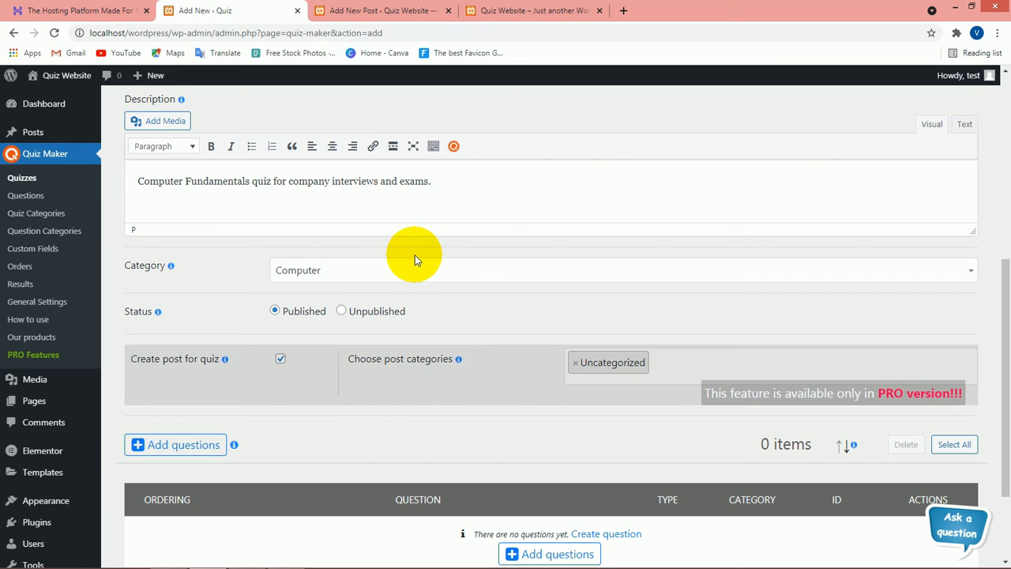
pyautogui.scroll(-2, 414, 259)
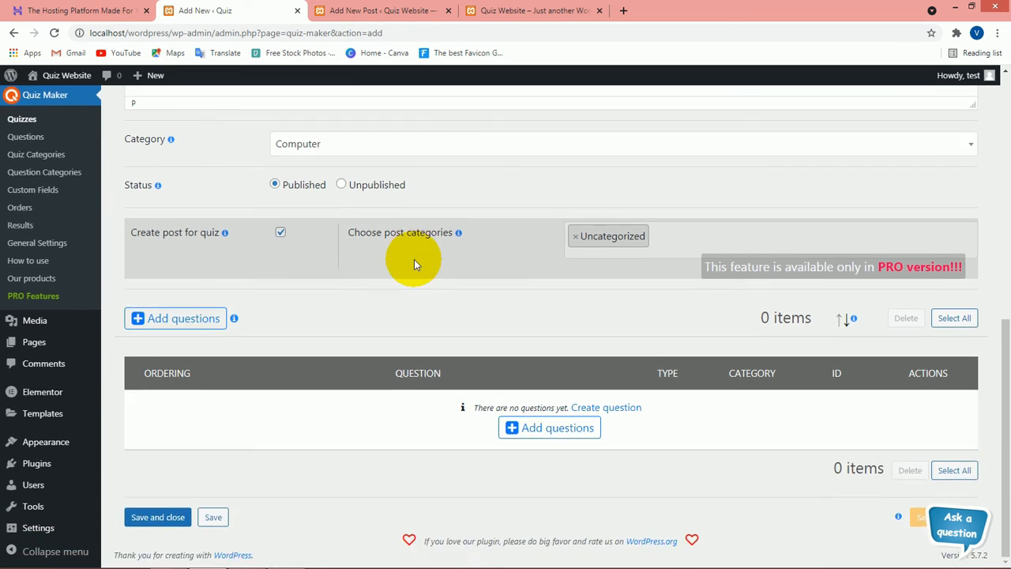
pyautogui.scroll(3, 241, 200)
pyautogui.scroll(1, 264, 272)
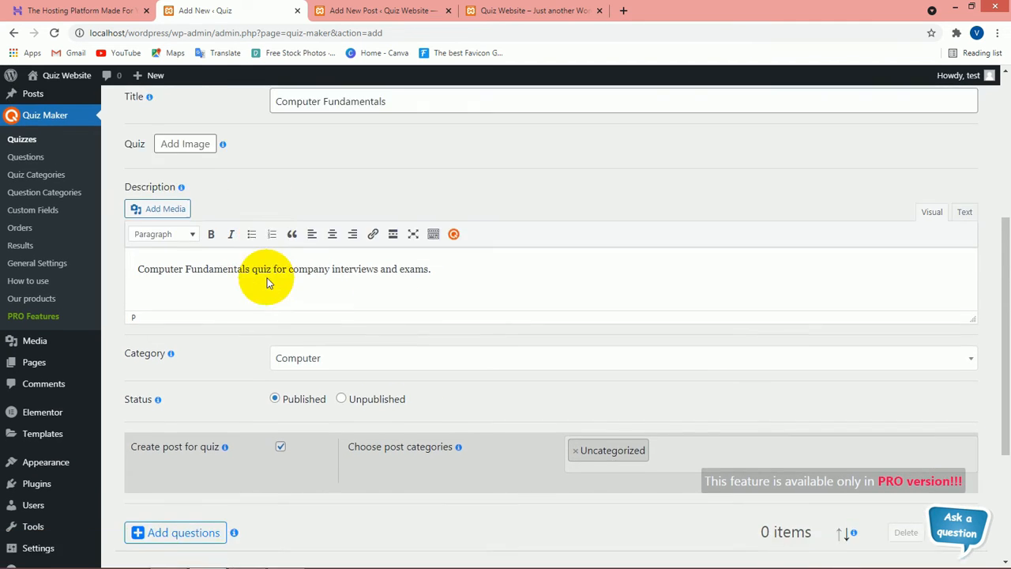
pyautogui.scroll(-3, 260, 289)
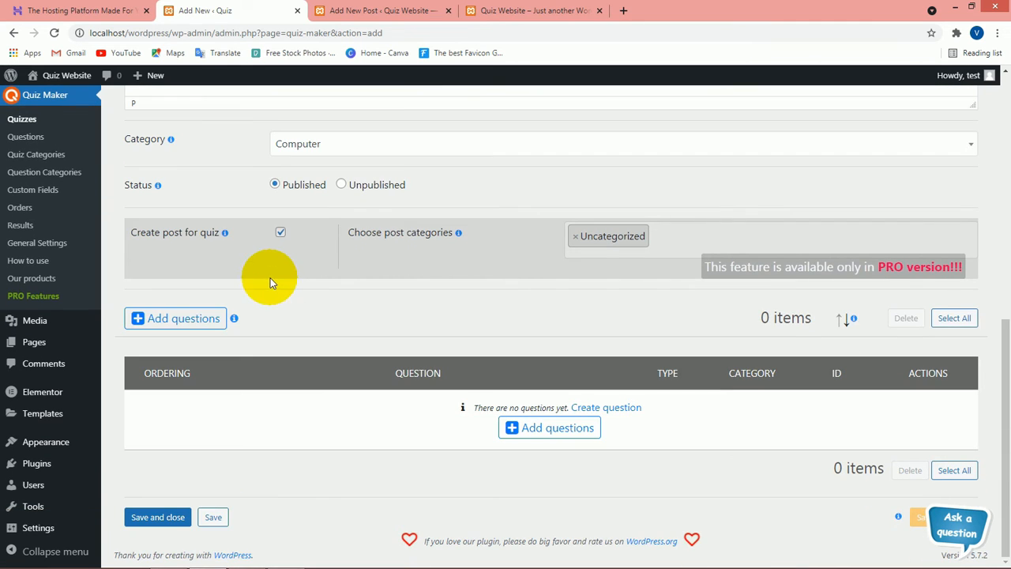
pyautogui.click(174, 318)
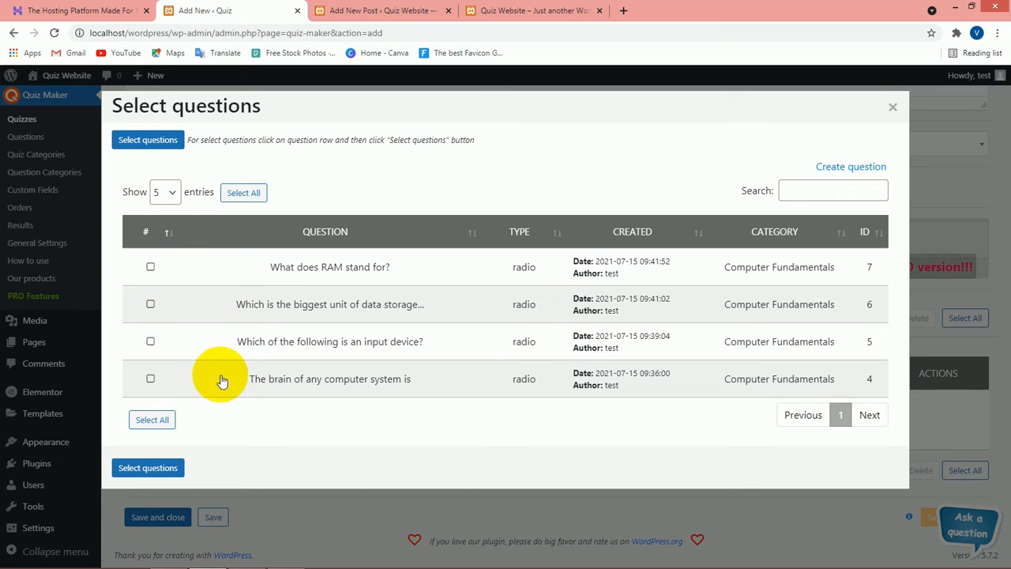
pyautogui.click(153, 419)
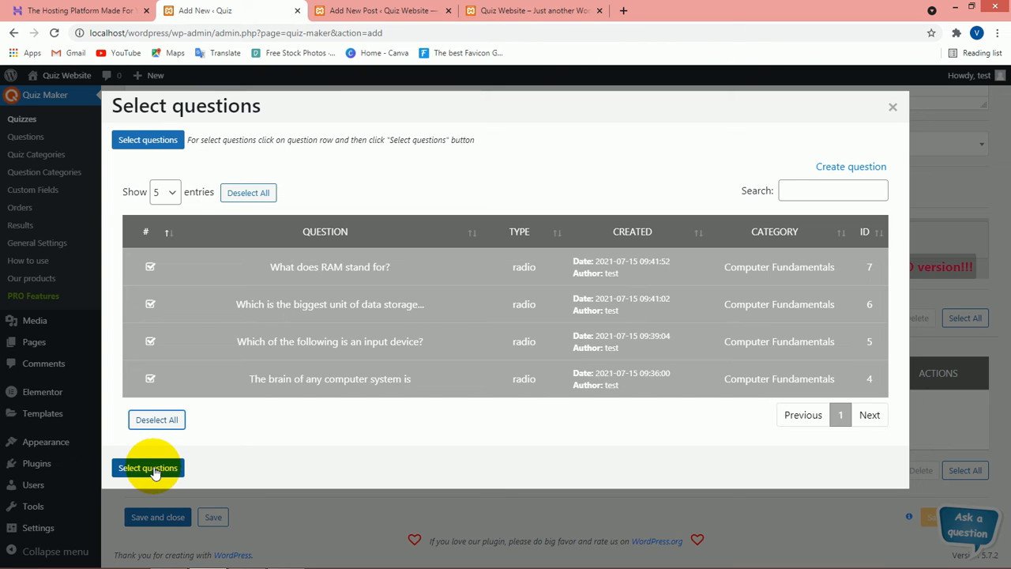
pyautogui.click(152, 469)
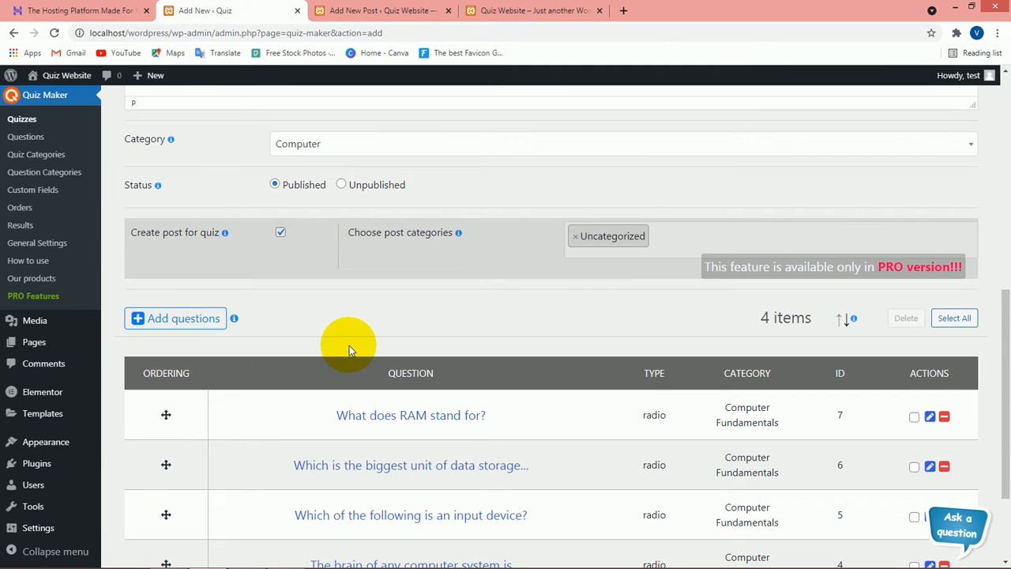
# - Review the quiz's general settings and questions, then save and close the quiz
pyautogui.scroll(3, 349, 346)
pyautogui.scroll(2, 345, 345)
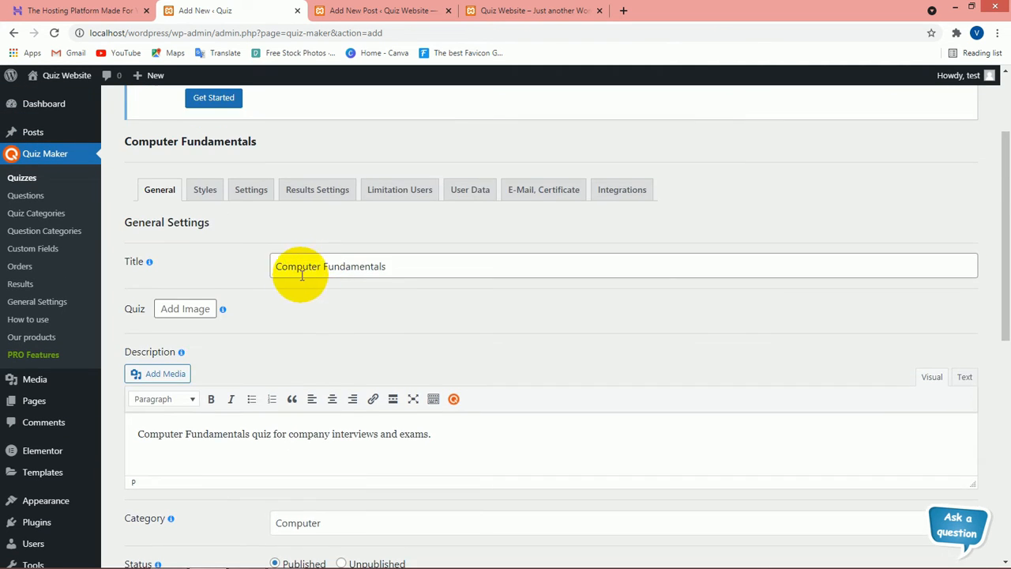
pyautogui.scroll(-5, 433, 292)
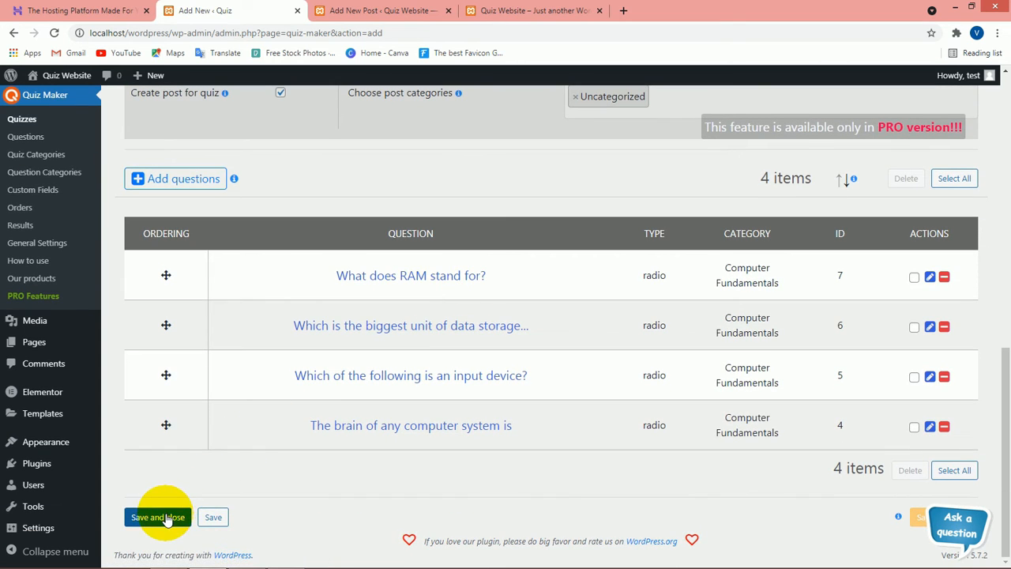
pyautogui.click(165, 515)
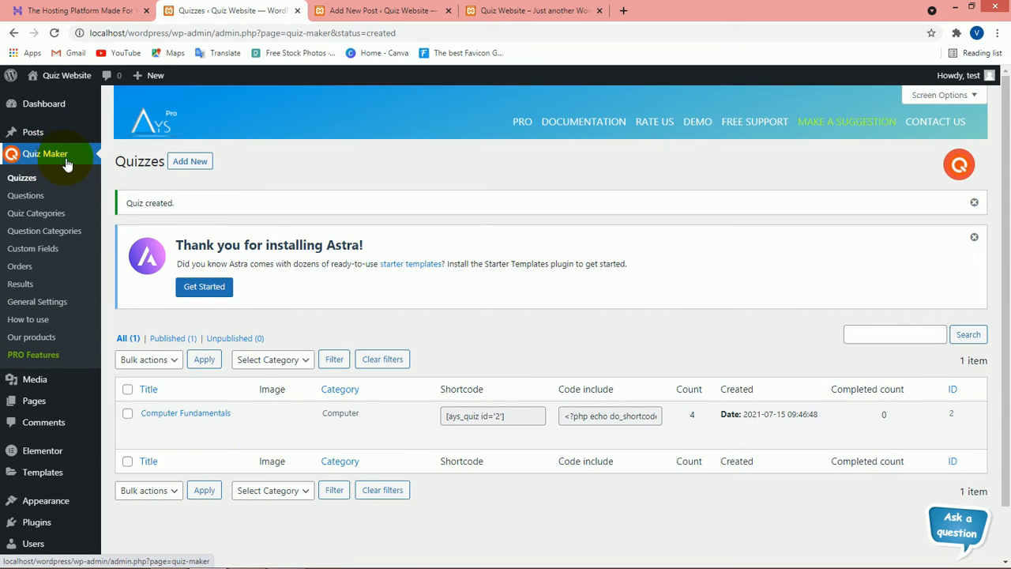
# - Copy the shortcode of the Computer Fundamentals quiz from the quizzes list
pyautogui.moveTo(264, 442)
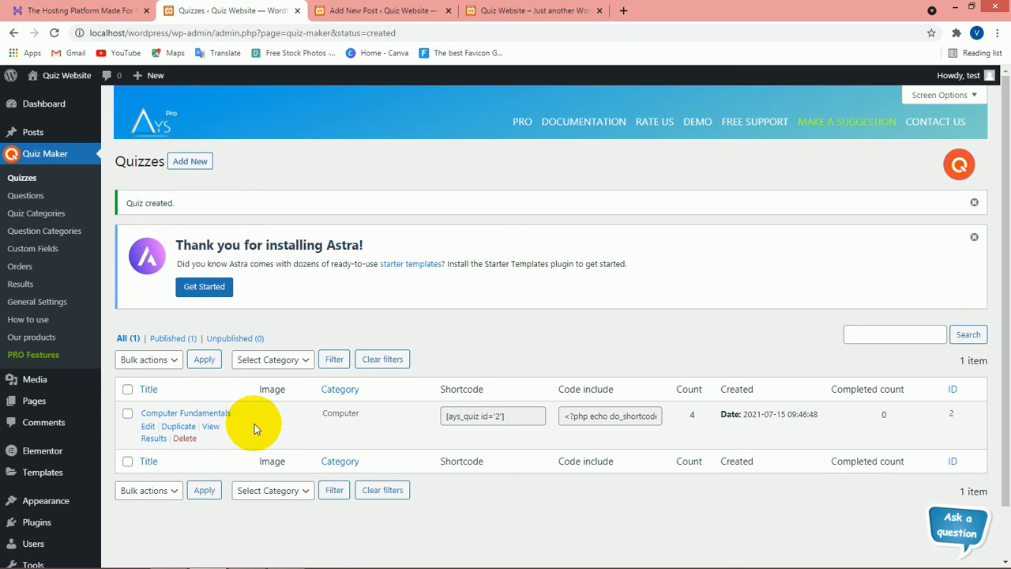
pyautogui.moveTo(510, 417); pyautogui.dragTo(428, 417)
pyautogui.rightClick(457, 419)
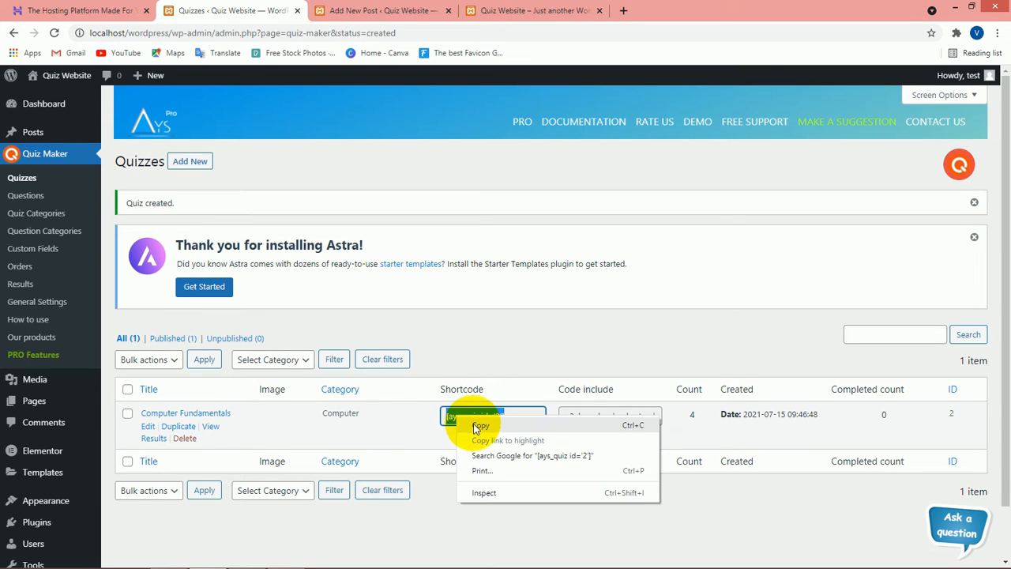
pyautogui.click(474, 428)
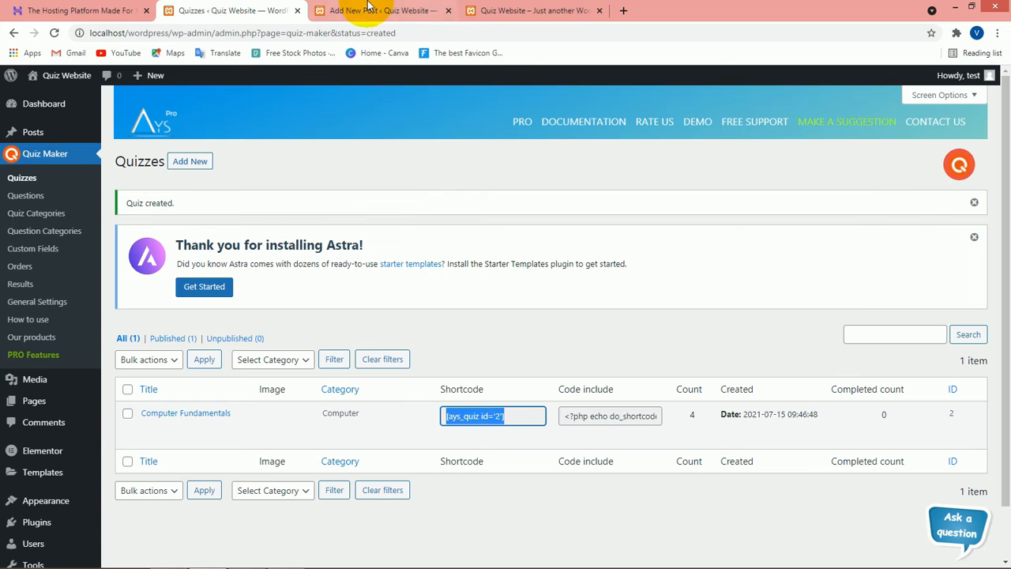
# - Switch back to the Computer Fundamentals Quiz post and paste the shortcode [ays_quiz id='2'] into its body
pyautogui.click(352, 11)
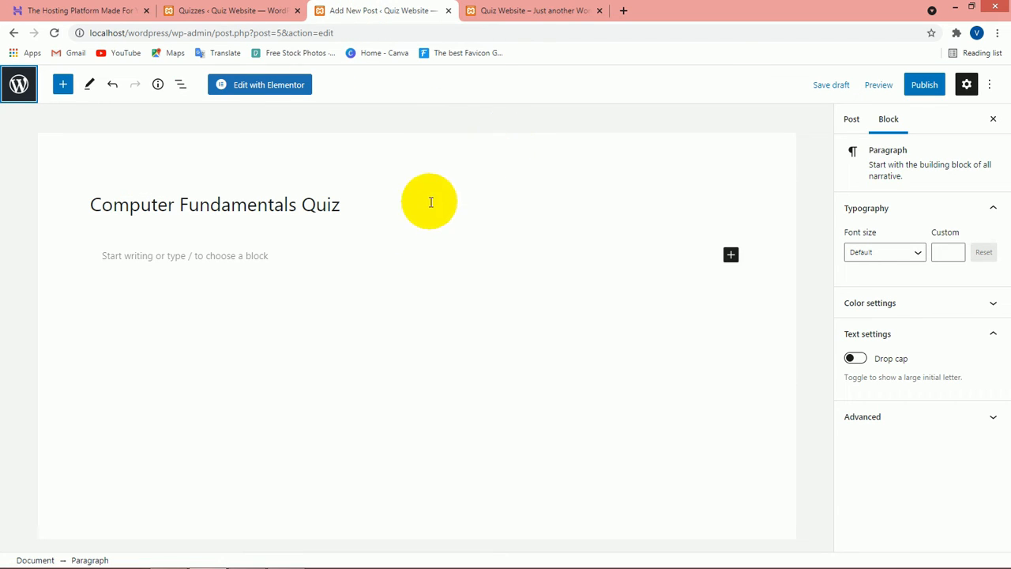
pyautogui.click(223, 256)
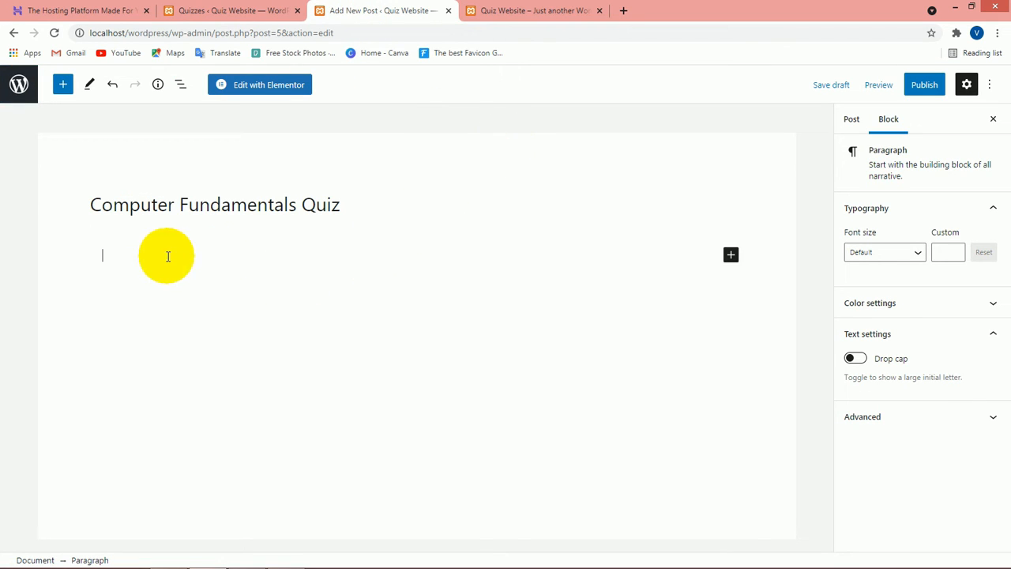
pyautogui.rightClick(121, 256)
pyautogui.click(138, 262)
pyautogui.rightClick(118, 253)
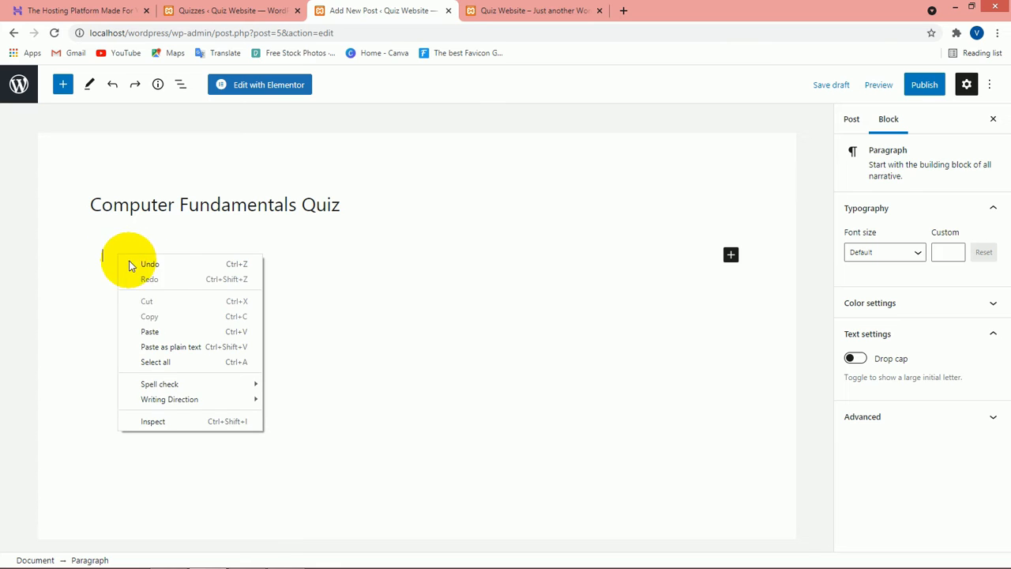
pyautogui.click(156, 330)
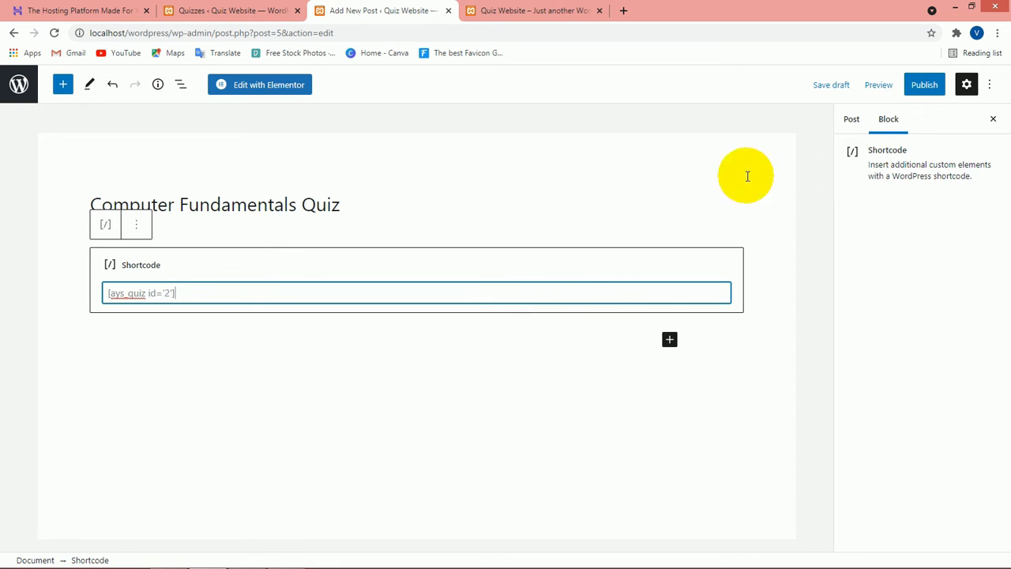
# - Publish the Computer Fundamentals Quiz post and open the live post
pyautogui.click(922, 87)
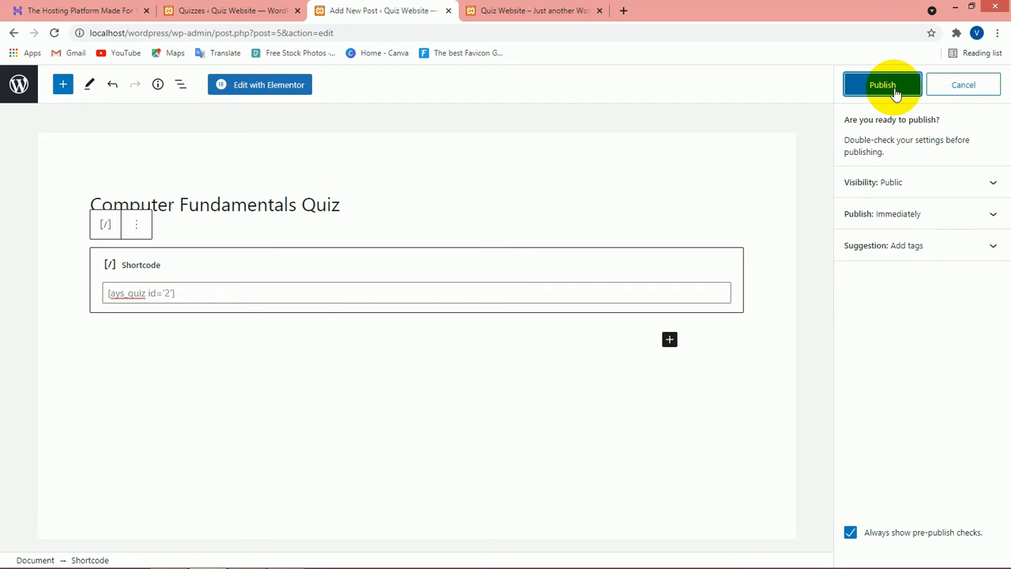
pyautogui.click(893, 90)
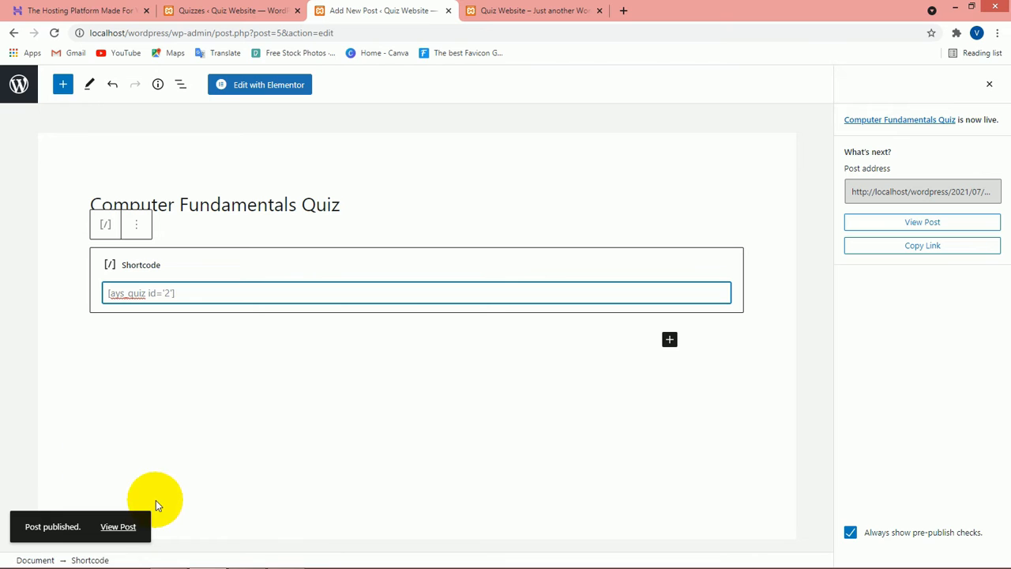
pyautogui.click(122, 532)
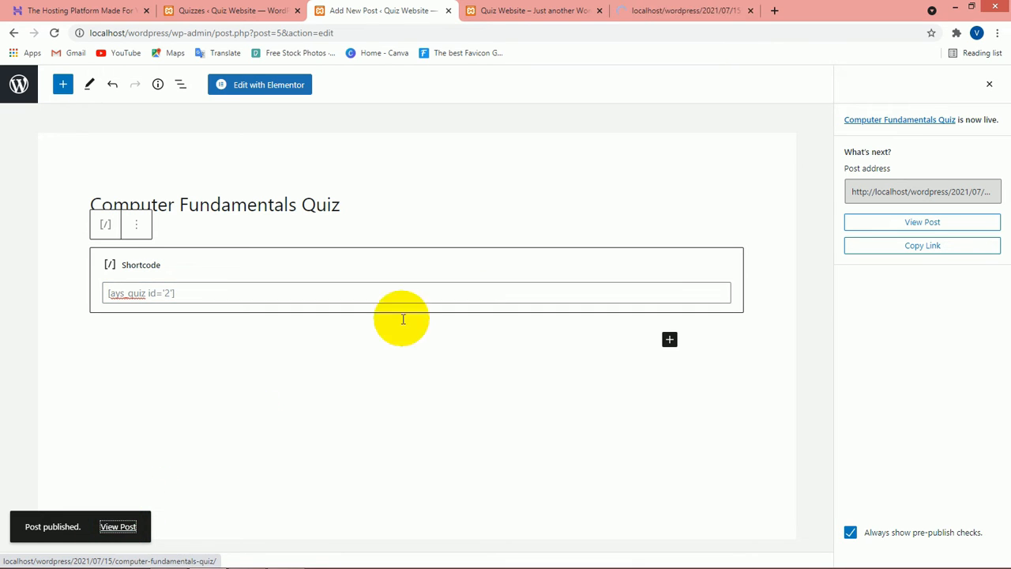
# - Switch to the live Computer Fundamentals Quiz post and start the embedded quiz
pyautogui.click(661, 12)
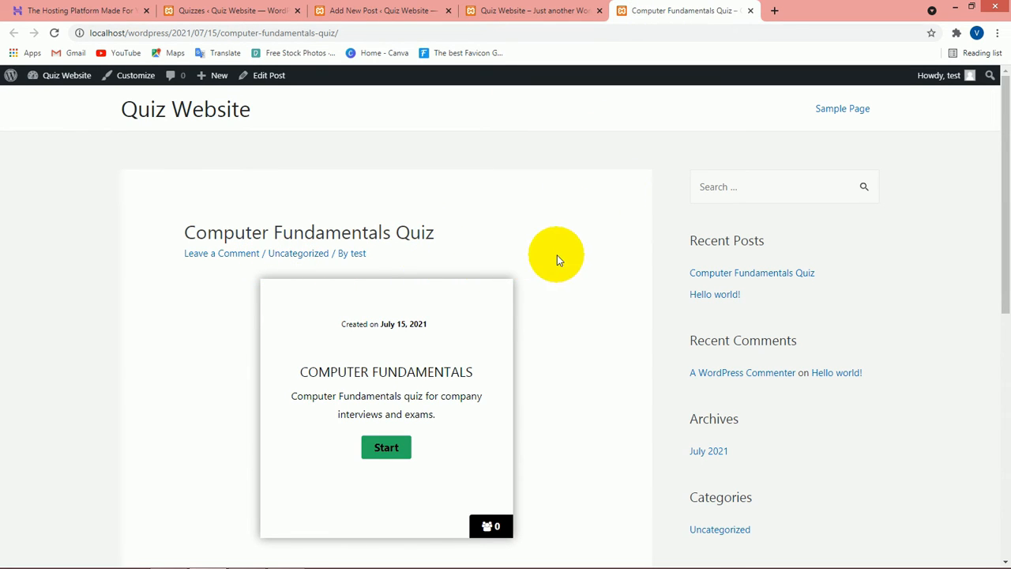
pyautogui.scroll(-1, 557, 255)
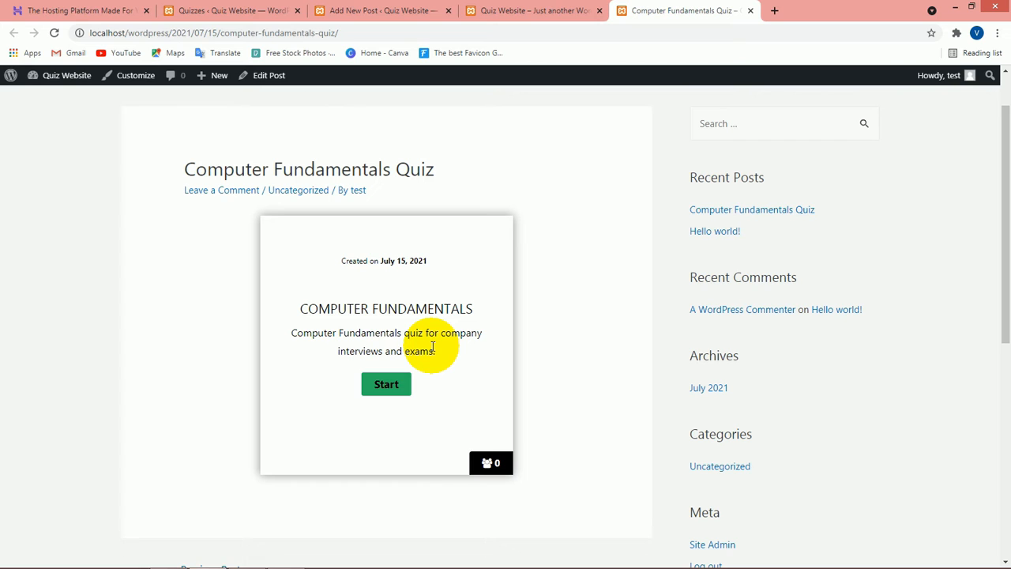
pyautogui.click(399, 384)
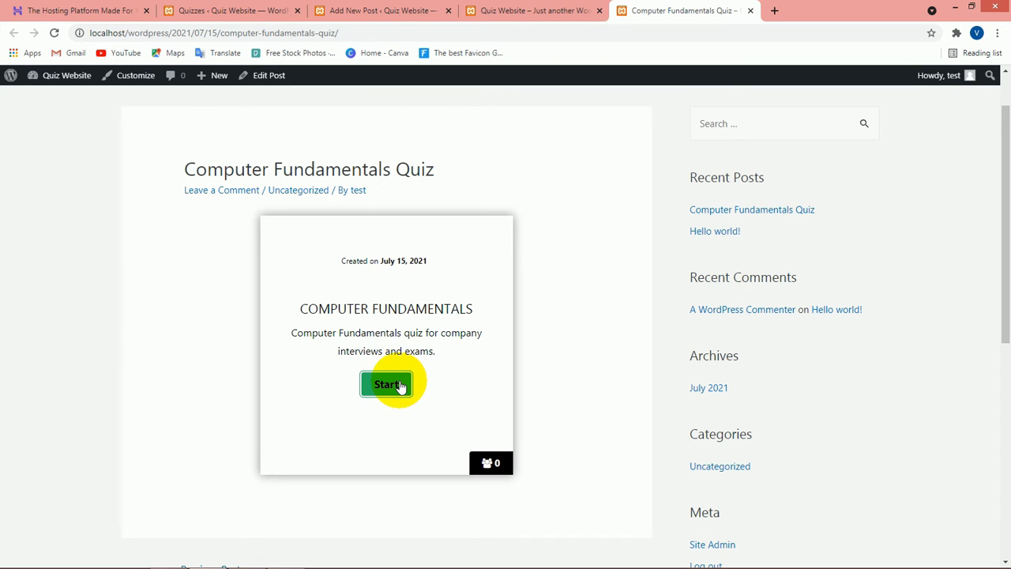
pyautogui.click(400, 384)
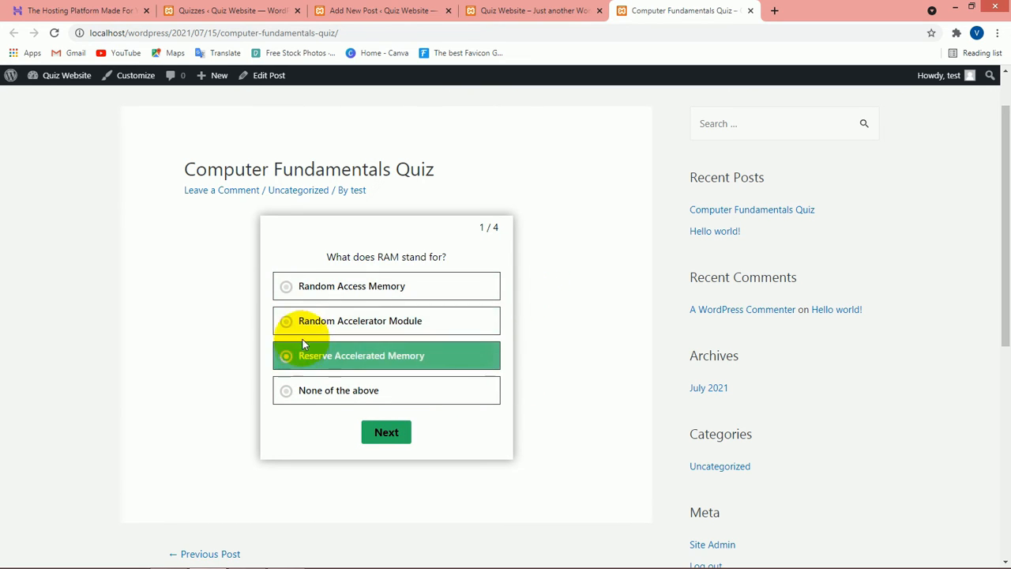
# - Answer the four quiz questions with Random Access Memory, Gigabyte, Keyboard and CPU, and show the result
pyautogui.click(294, 291)
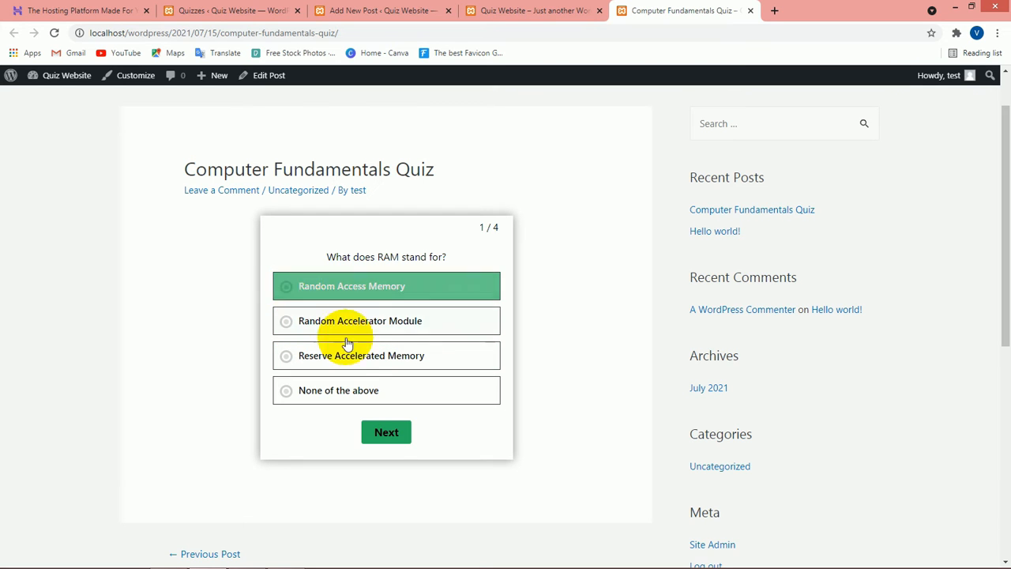
pyautogui.click(388, 432)
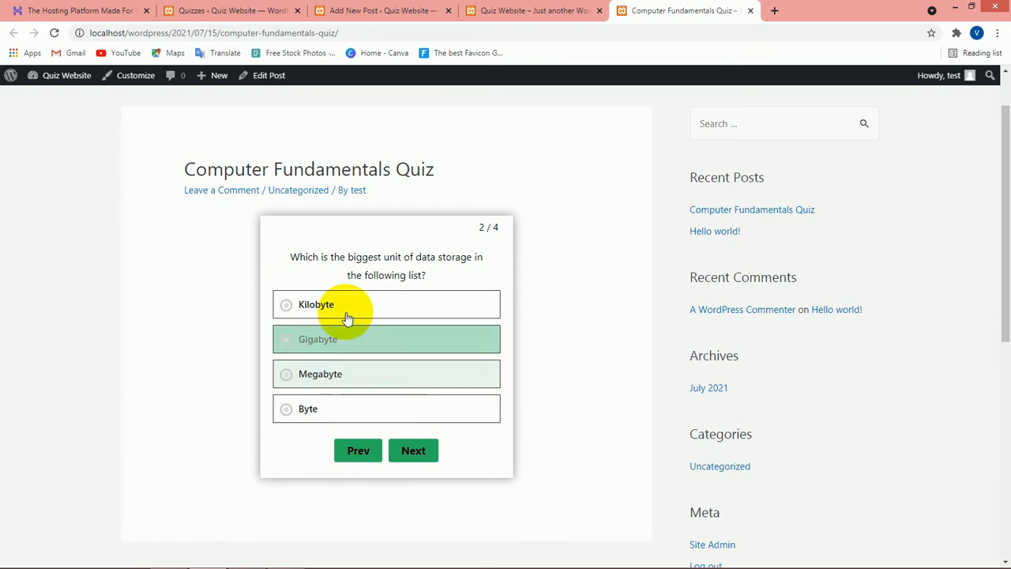
pyautogui.click(304, 339)
pyautogui.click(416, 458)
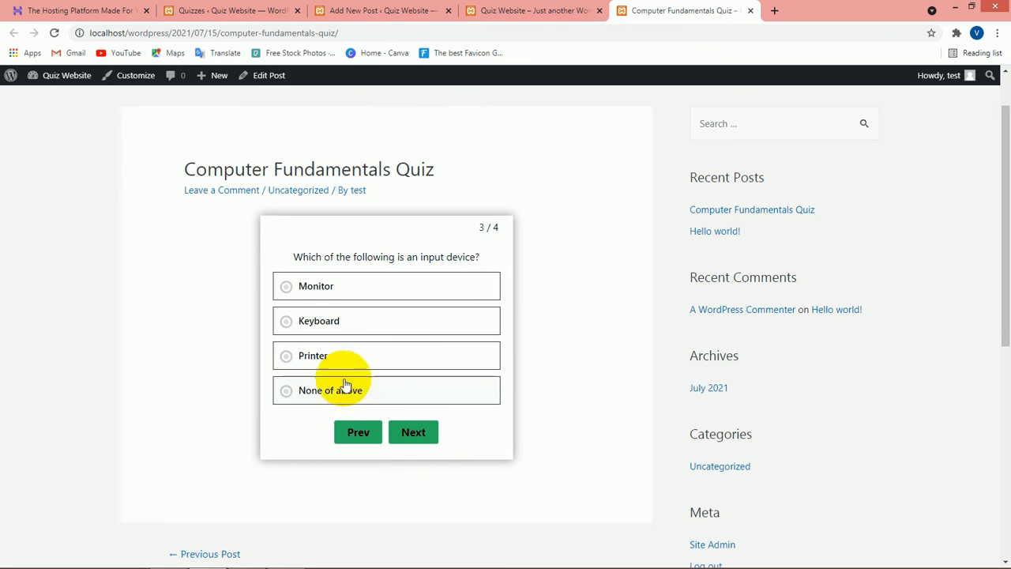
pyautogui.click(327, 325)
pyautogui.click(411, 430)
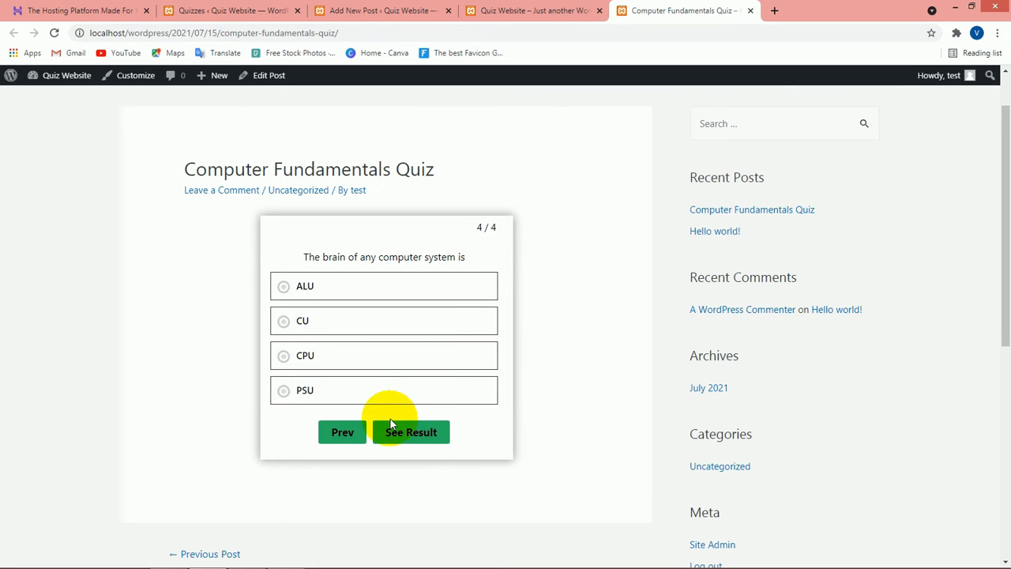
pyautogui.click(308, 354)
pyautogui.click(415, 430)
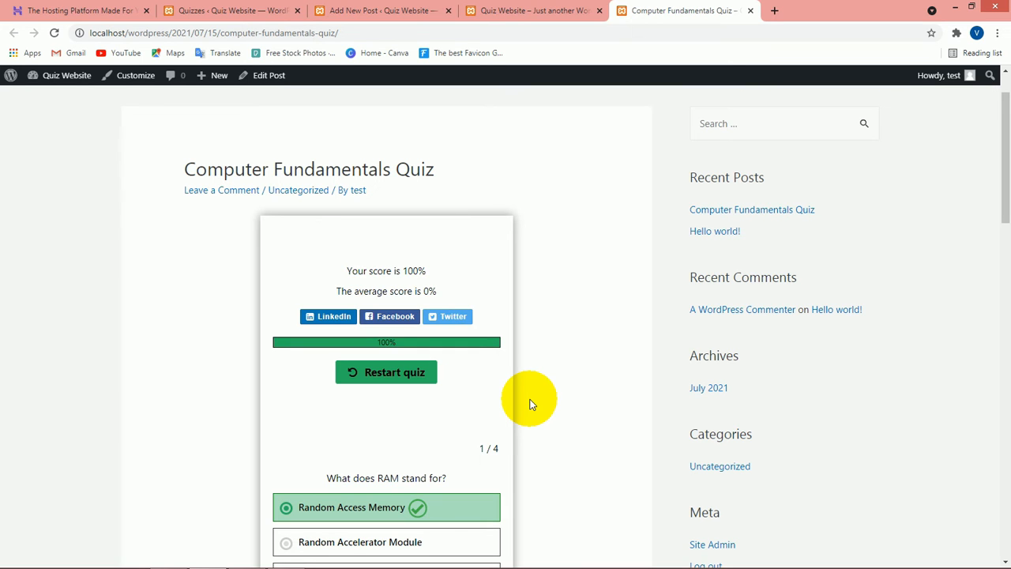
# - Review the score and the marked answers of all four questions on the quiz result page
pyautogui.scroll(-3, 557, 387)
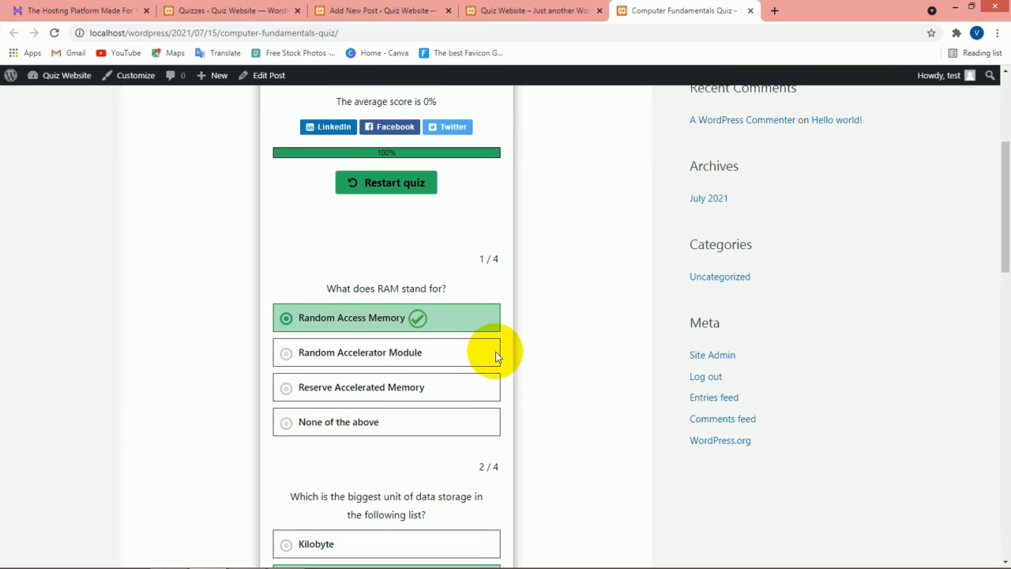
pyautogui.scroll(-1, 486, 332)
pyautogui.scroll(-1, 474, 313)
pyautogui.scroll(-4, 470, 312)
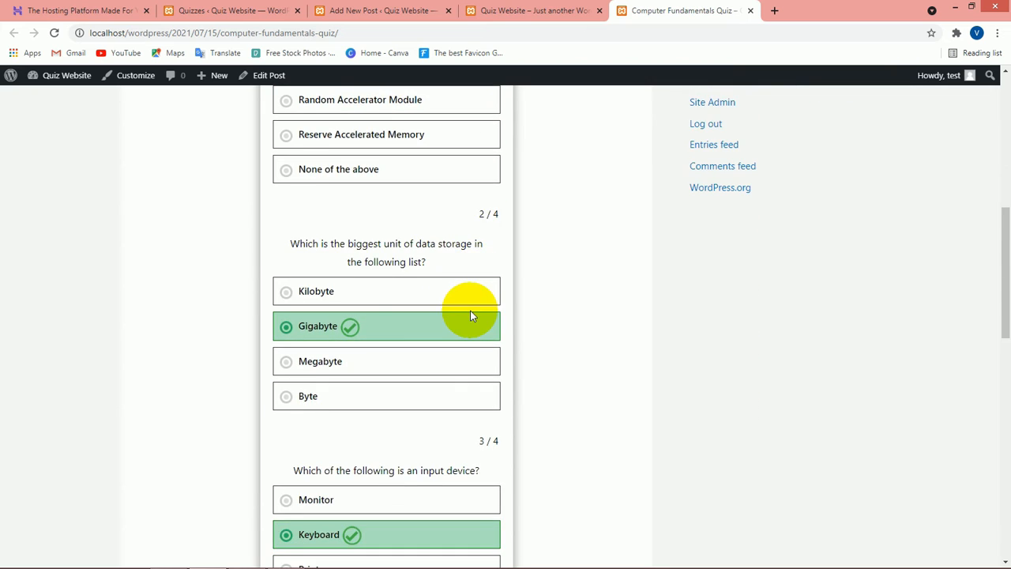
pyautogui.scroll(-4, 470, 249)
pyautogui.scroll(-3, 472, 260)
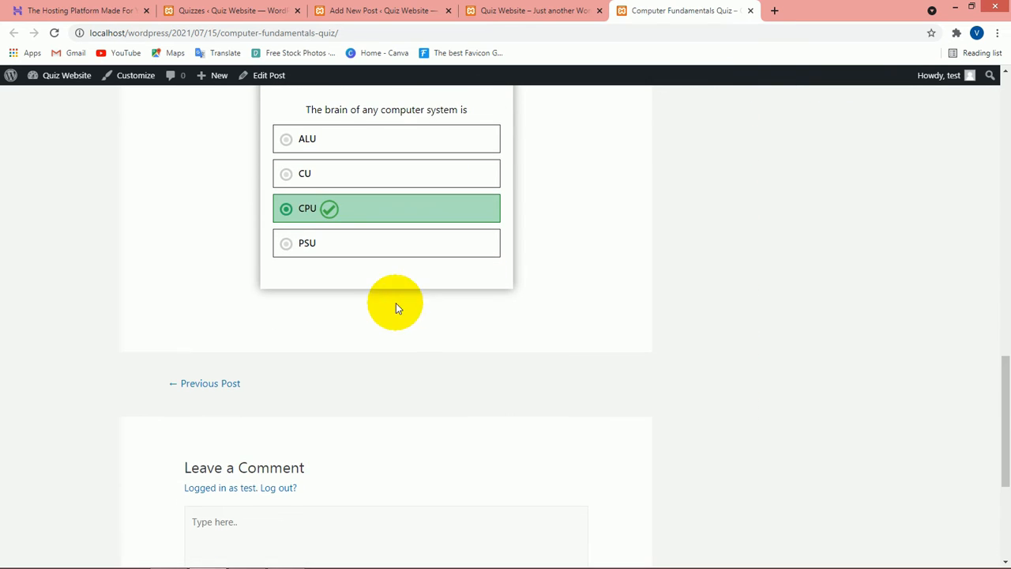
pyautogui.scroll(15, 601, 304)
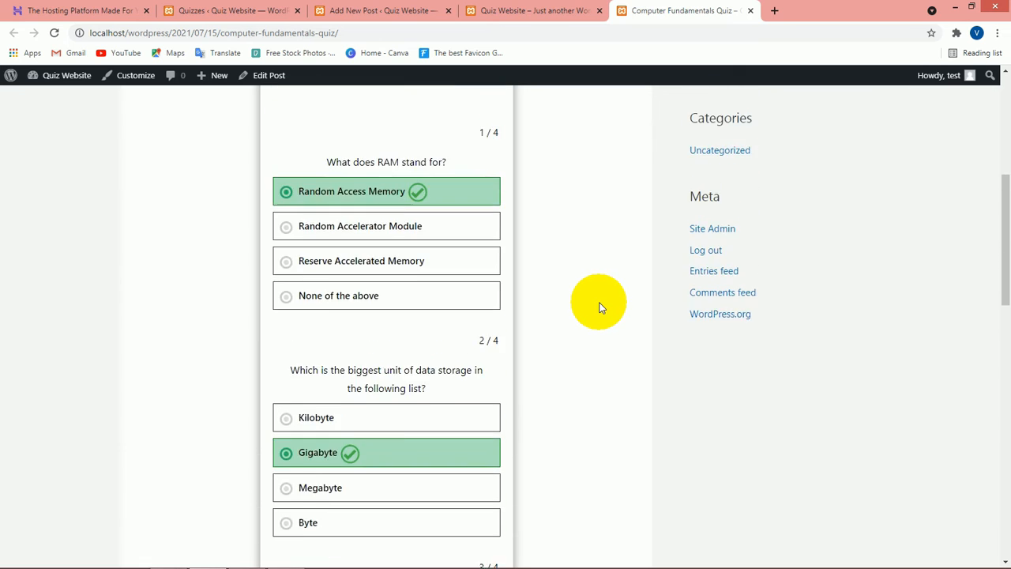
# - Restart the quiz, answer with Reserve Accelerated Memory, Megabyte, Printer and CU, and show the result
pyautogui.click(409, 377)
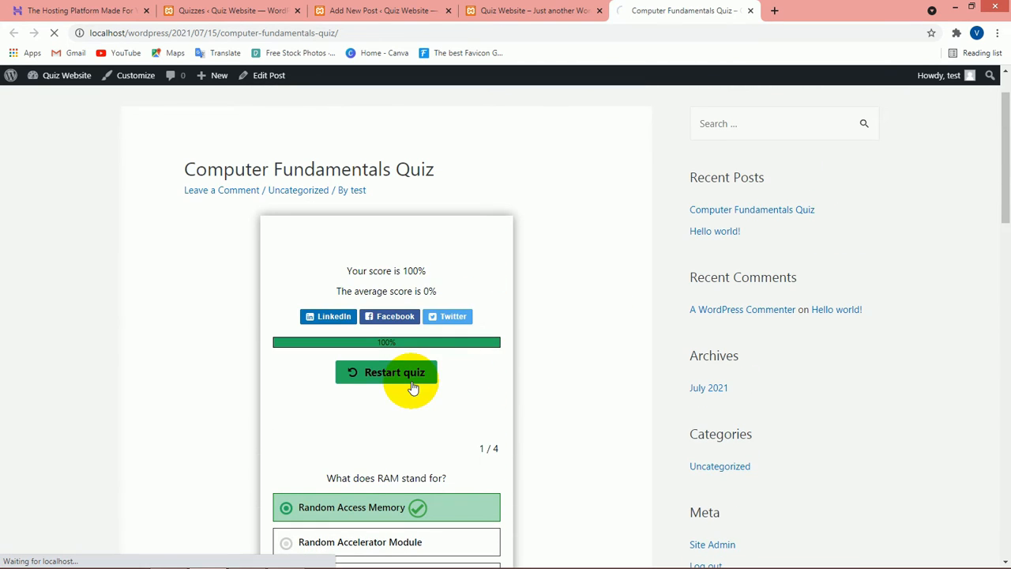
pyautogui.click(384, 386)
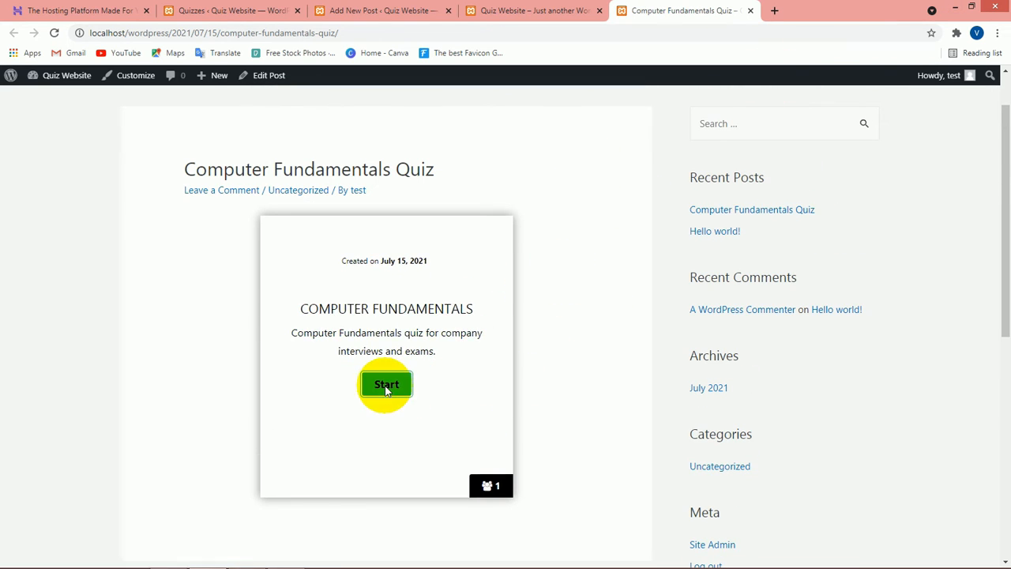
pyautogui.click(384, 433)
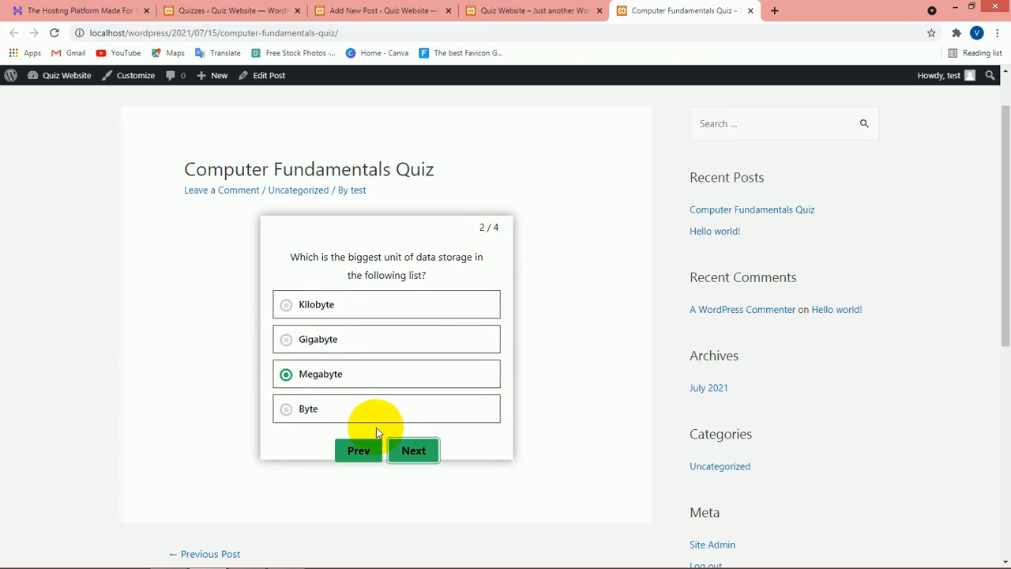
pyautogui.click(411, 442)
pyautogui.click(406, 432)
pyautogui.click(413, 431)
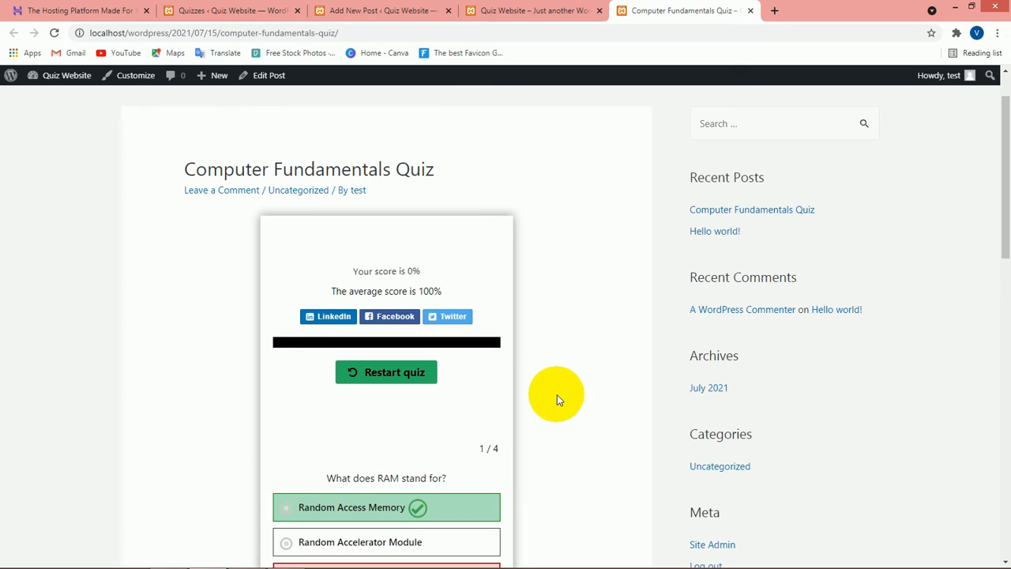
# - Examine how the second attempt's wrong answers are marked, and close the live post
pyautogui.scroll(-1, 558, 397)
pyautogui.scroll(-1, 560, 394)
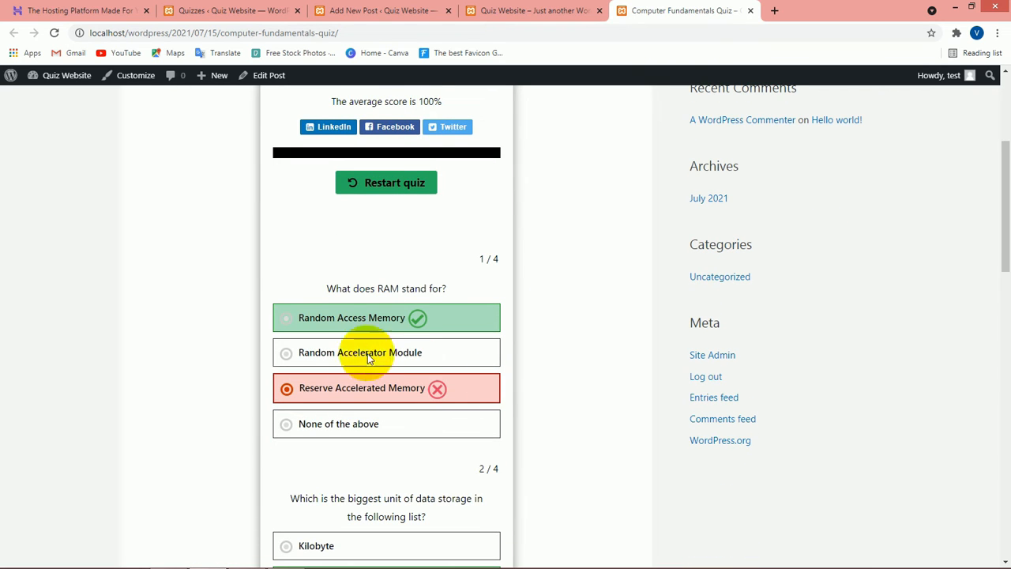
pyautogui.scroll(-2, 521, 386)
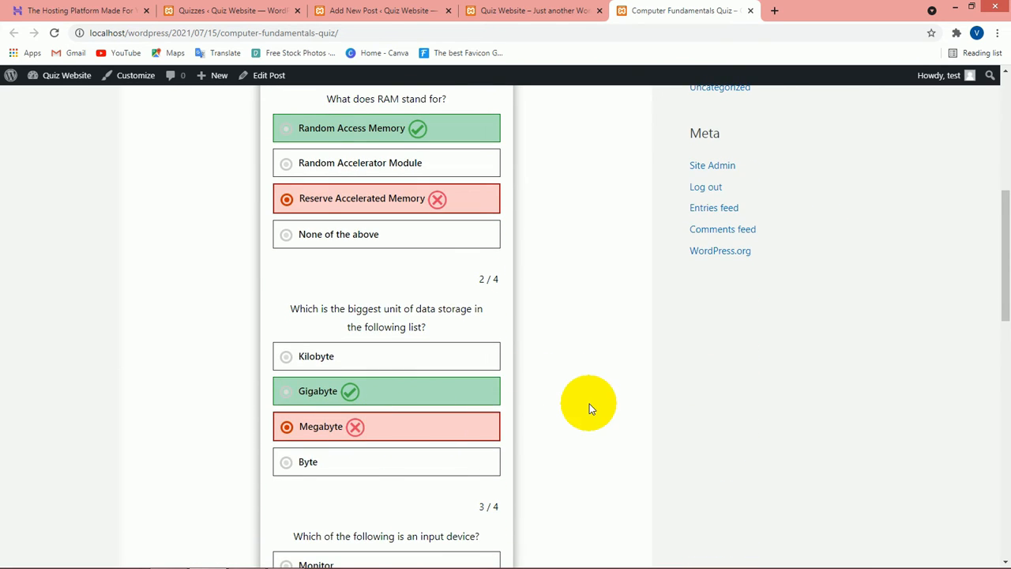
pyautogui.scroll(-2, 584, 401)
pyautogui.scroll(-5, 560, 383)
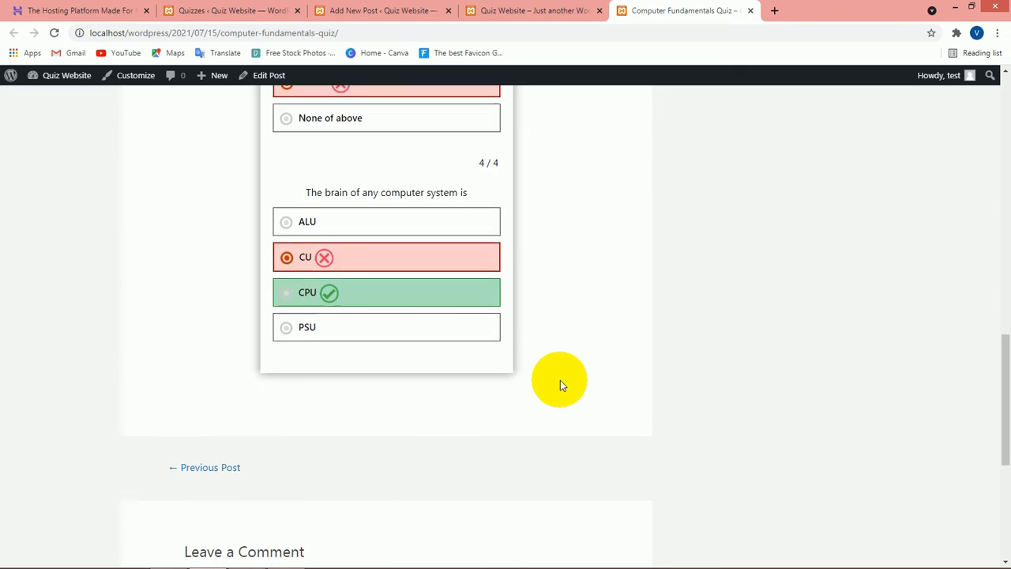
pyautogui.scroll(5, 560, 383)
pyautogui.scroll(7, 560, 382)
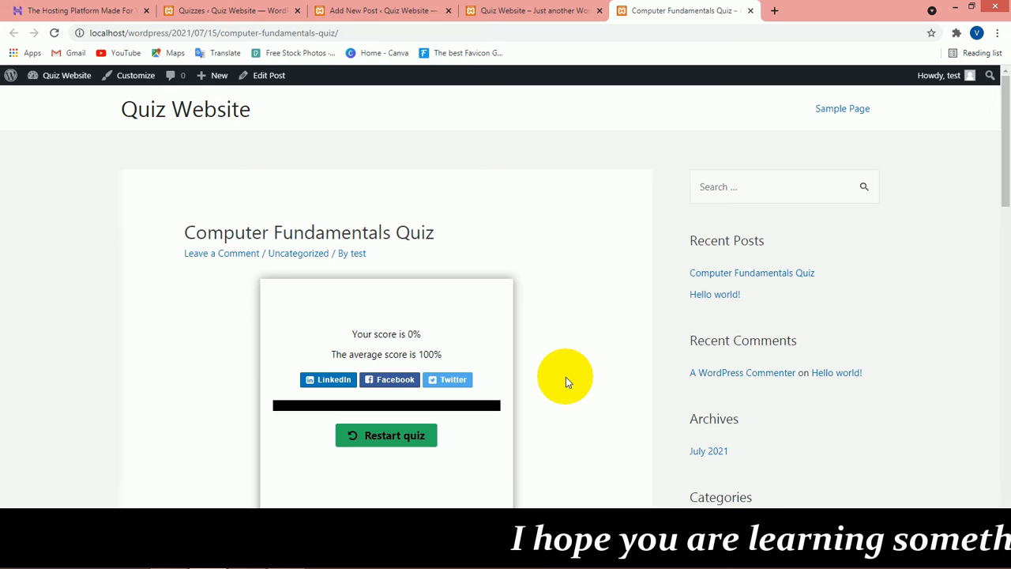
pyautogui.hotkey('ctrl', 'w')
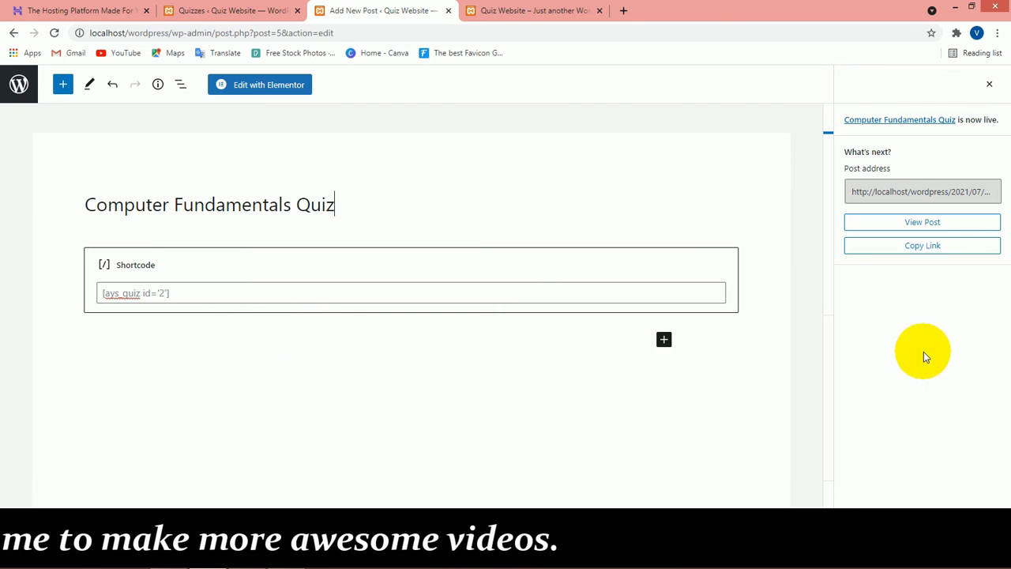
# - Assign the Computer Fundamentals Quiz post to a new category named Computer instead of Uncategorized, and update the post
pyautogui.click(989, 84)
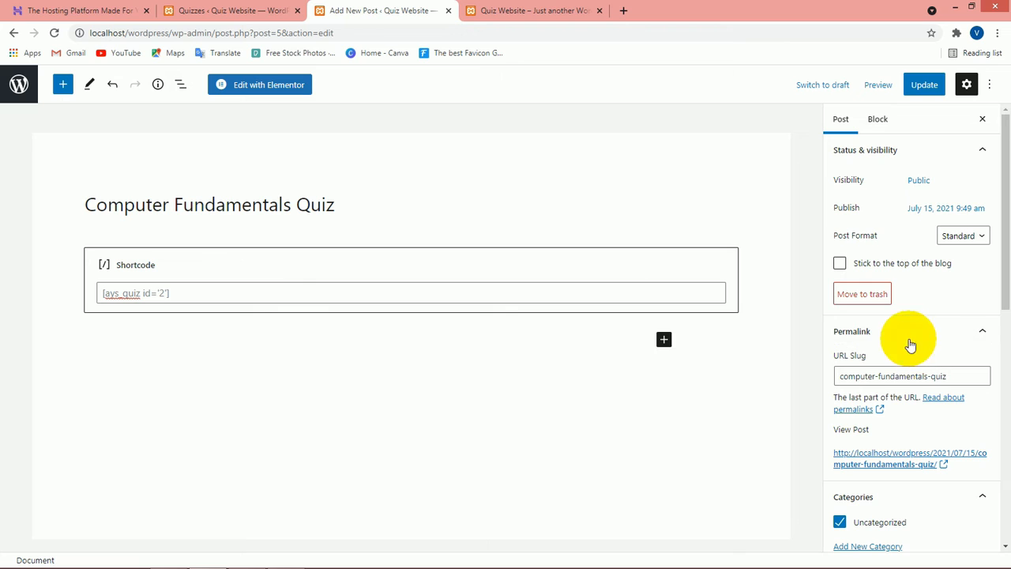
pyautogui.scroll(-1, 900, 340)
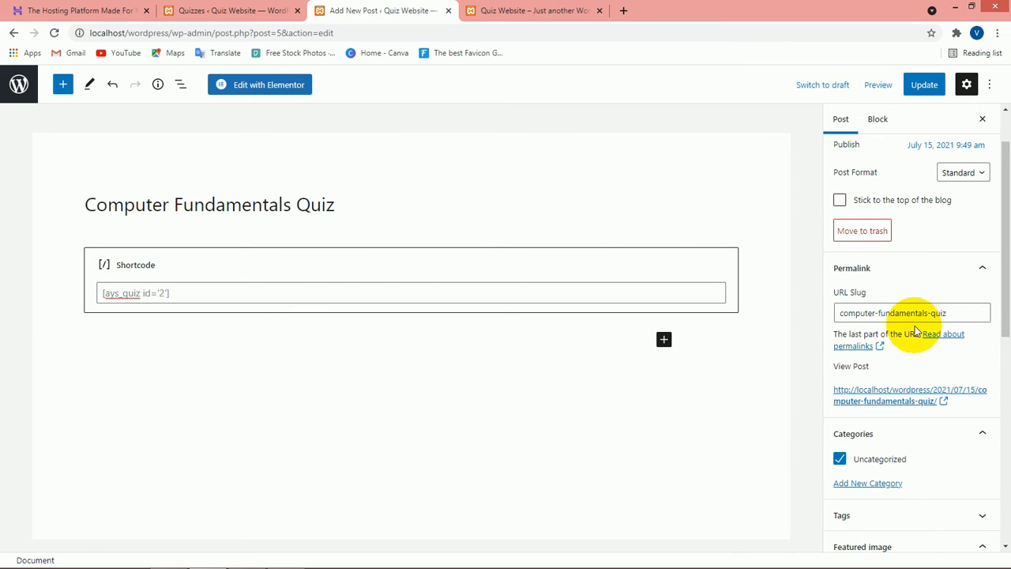
pyautogui.scroll(-2, 916, 356)
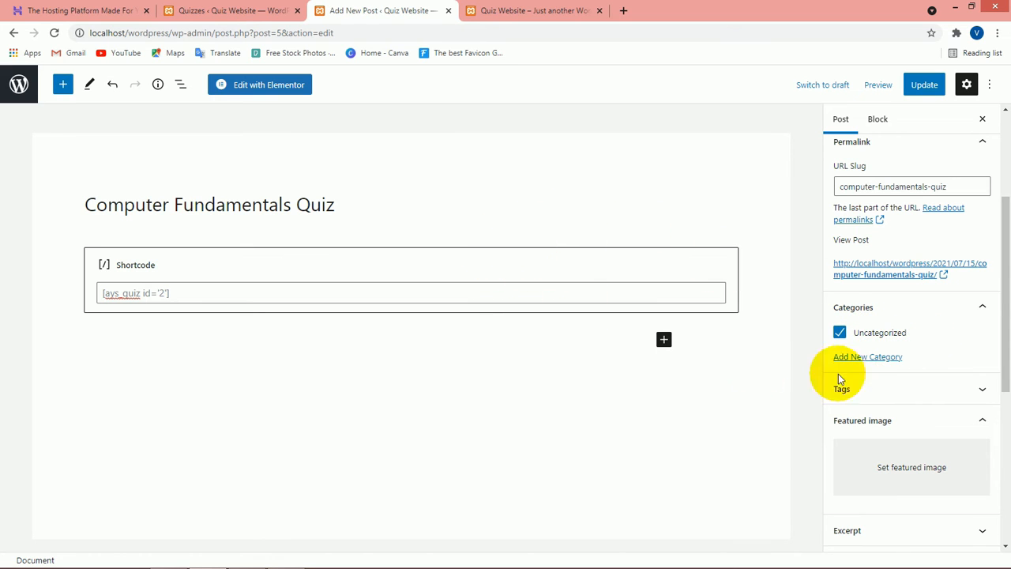
pyautogui.click(867, 359)
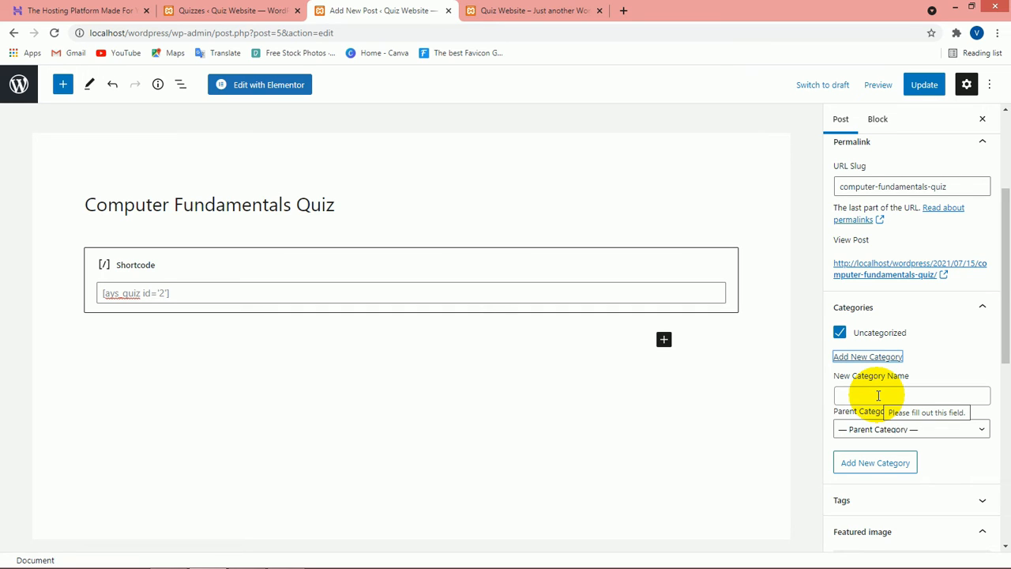
pyautogui.click(878, 396)
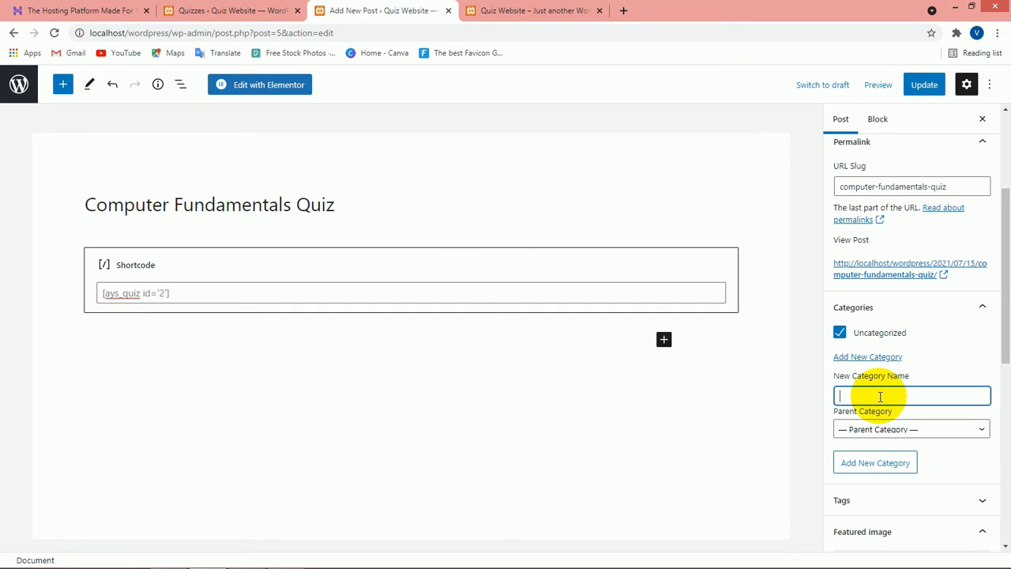
pyautogui.write('Computer')
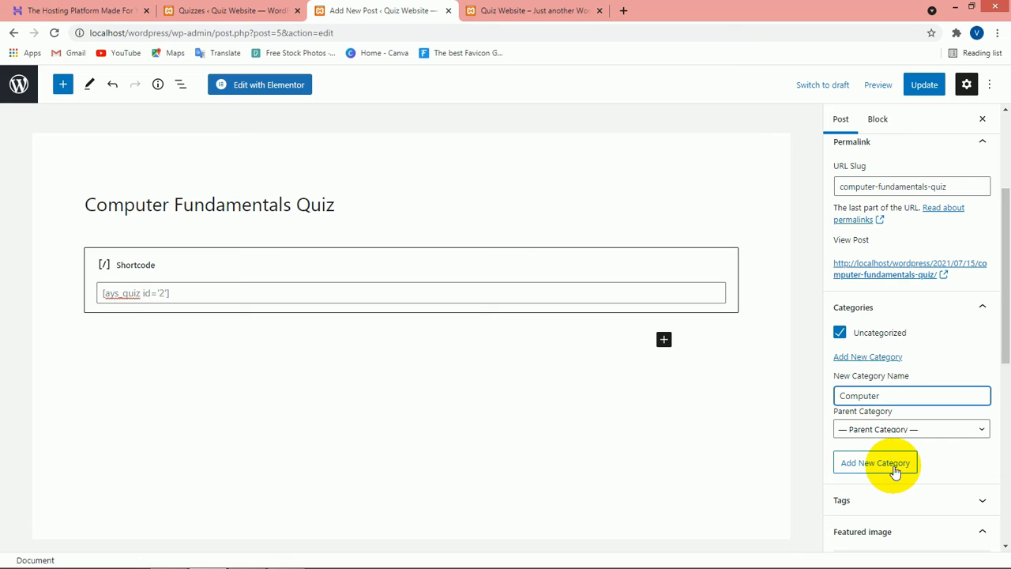
pyautogui.click(895, 470)
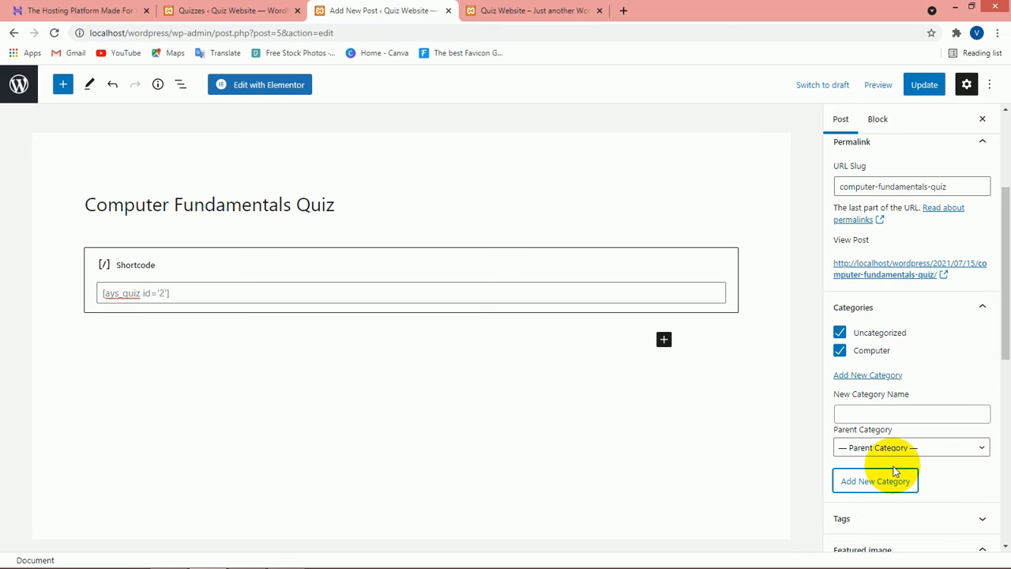
pyautogui.click(881, 333)
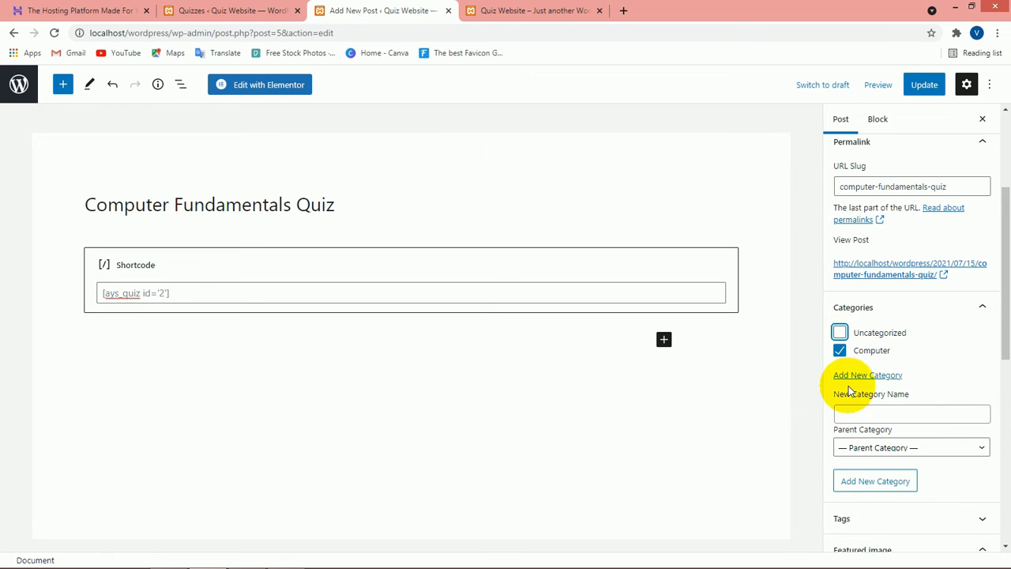
pyautogui.click(924, 84)
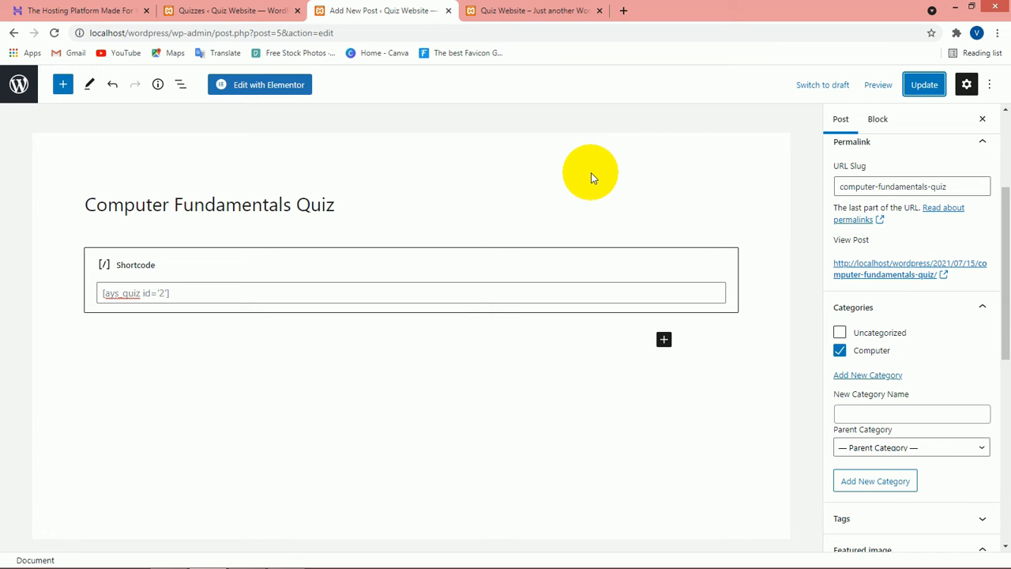
# - Return to the Quiz Maker quizzes list, reload it and open the Computer Fundamentals quiz for editing
pyautogui.click(250, 8)
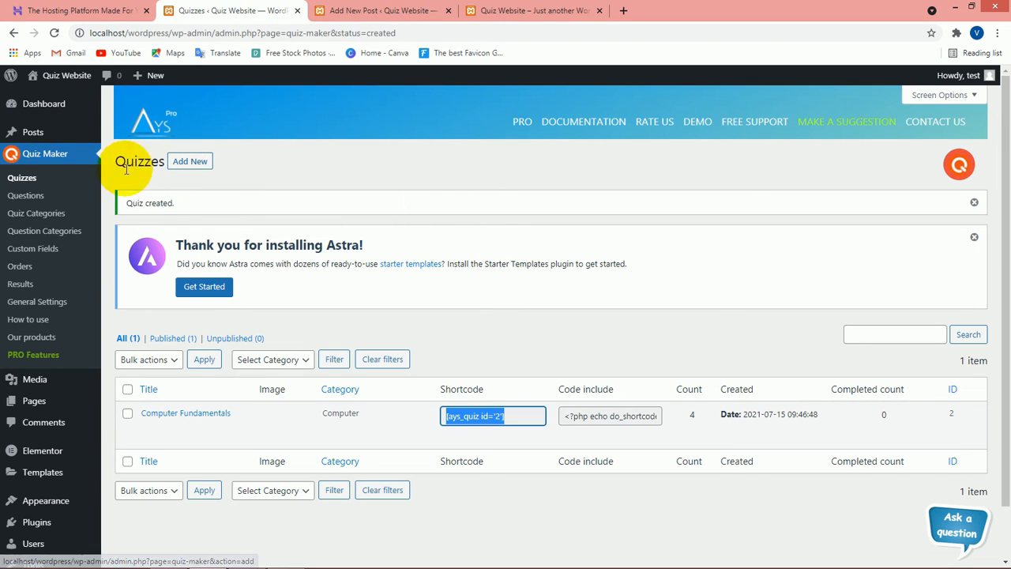
pyautogui.click(87, 202)
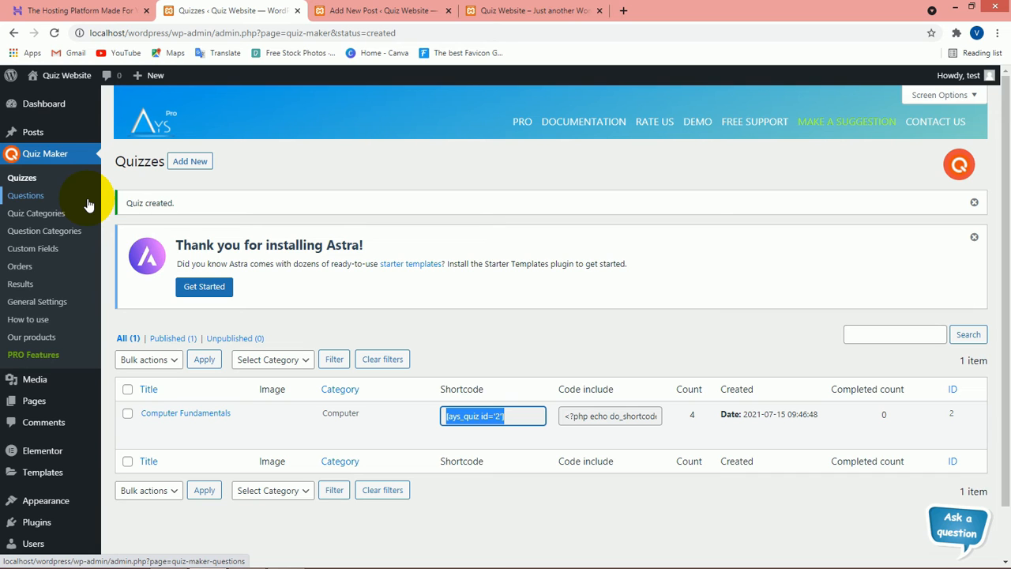
pyautogui.click(31, 179)
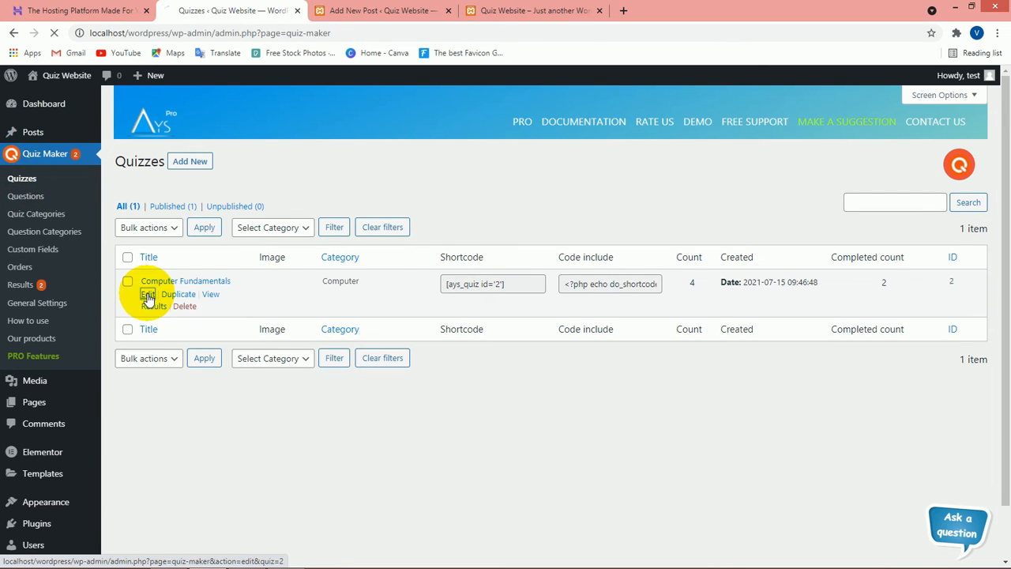
pyautogui.click(147, 296)
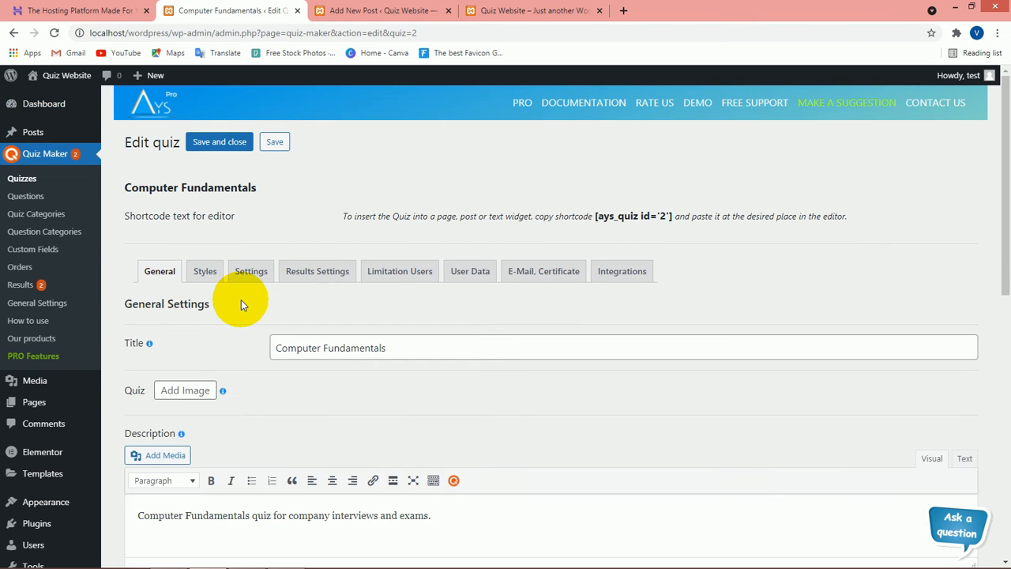
# - Examine the themes available in the Computer Fundamentals quiz's style settings
pyautogui.click(206, 273)
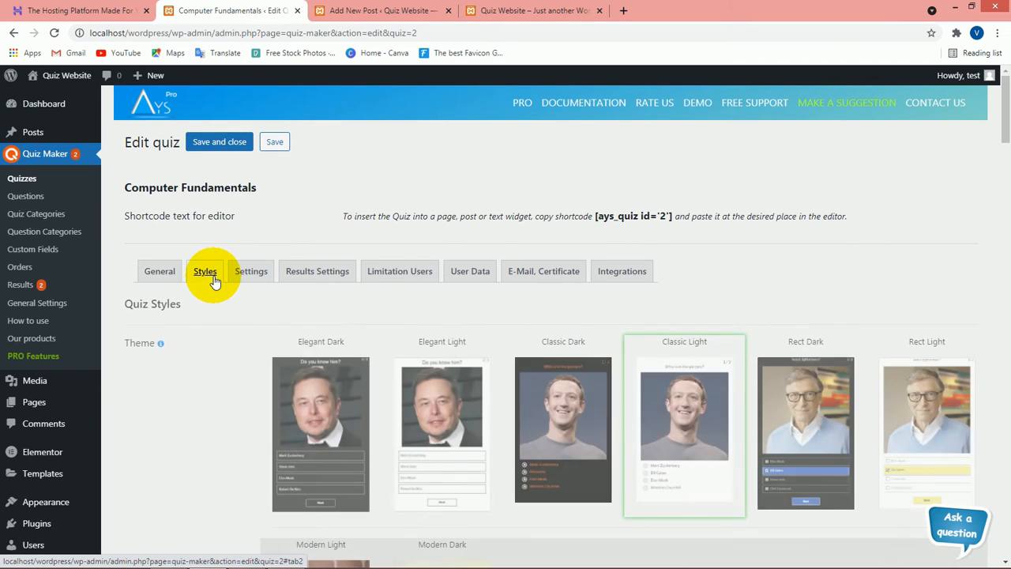
pyautogui.scroll(-1, 789, 328)
pyautogui.scroll(-1, 656, 323)
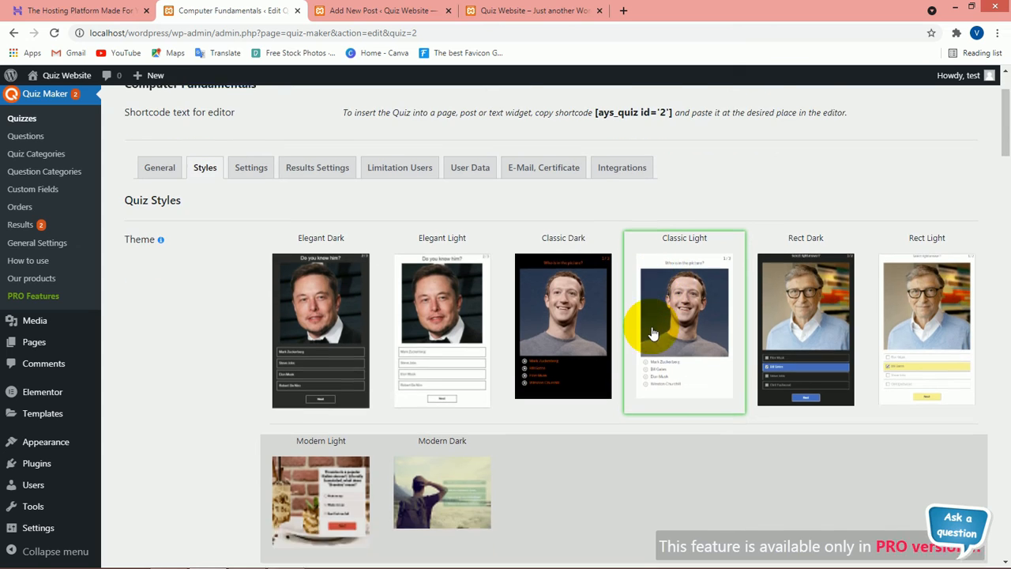
pyautogui.scroll(-1, 779, 316)
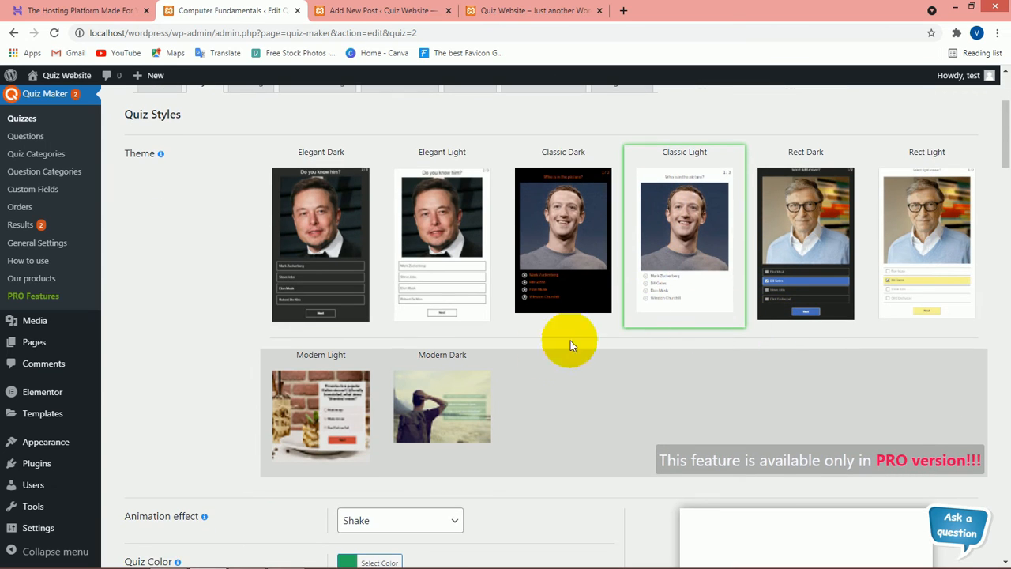
pyautogui.scroll(2, 617, 390)
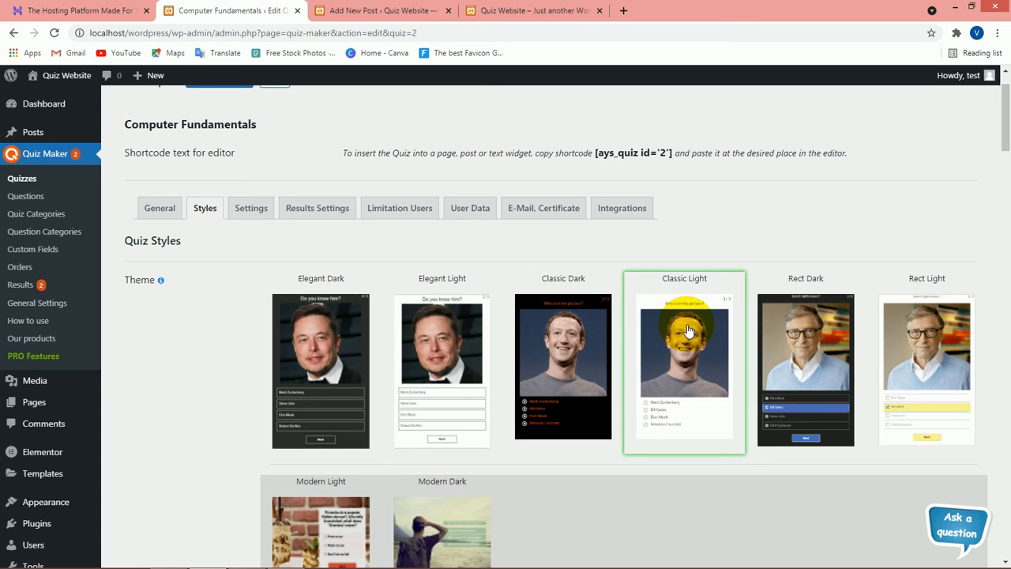
# - Enable randomized answers and randomized questions in the Computer Fundamentals quiz settings, and save and close the quiz
pyautogui.click(255, 210)
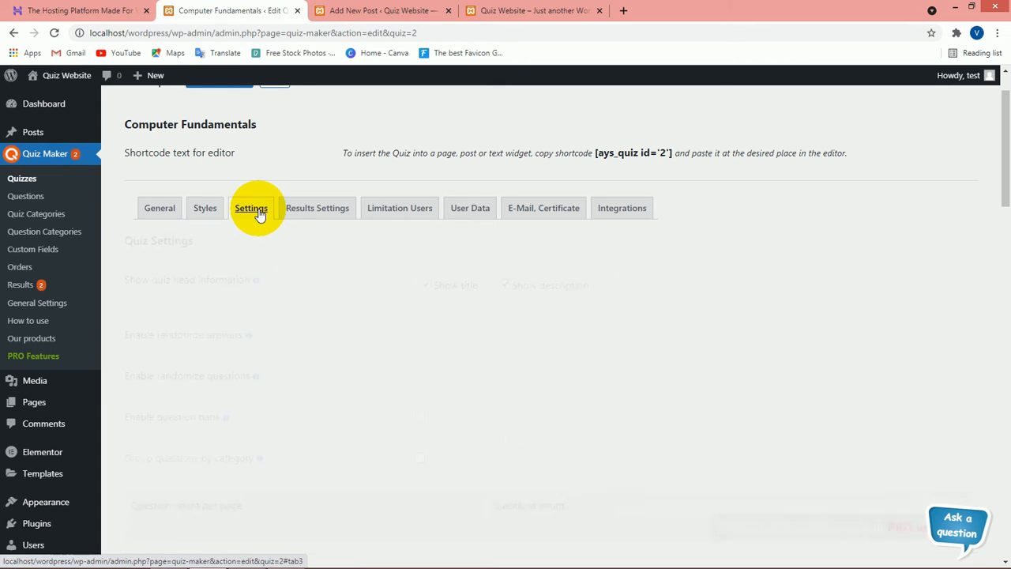
pyautogui.scroll(-1, 304, 245)
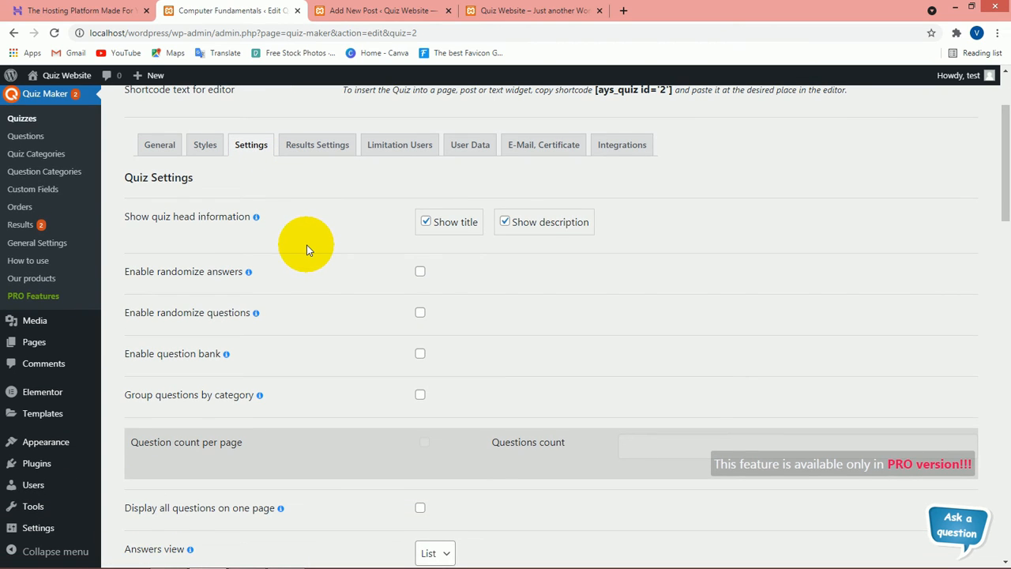
pyautogui.scroll(-1, 308, 249)
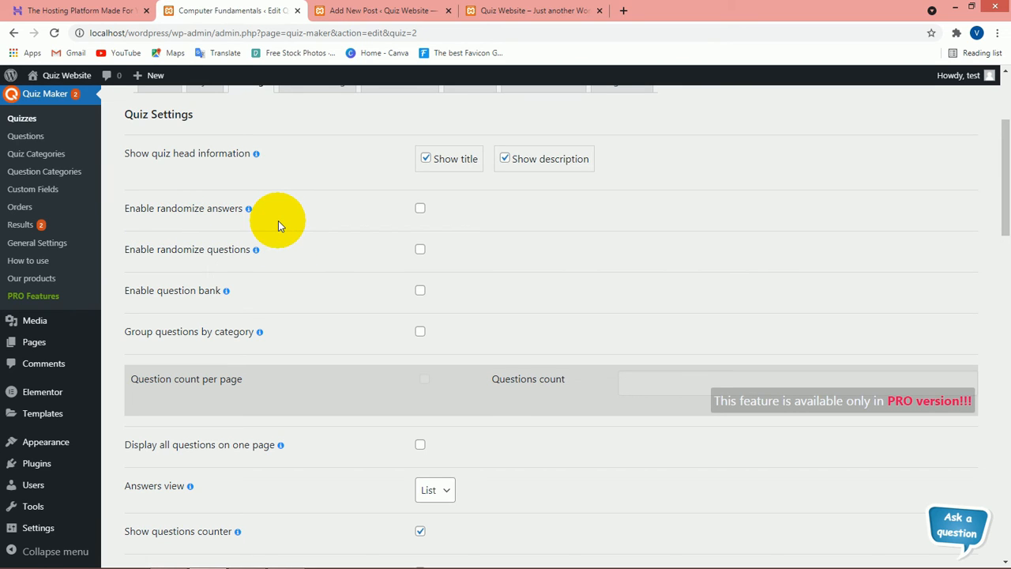
pyautogui.click(420, 208)
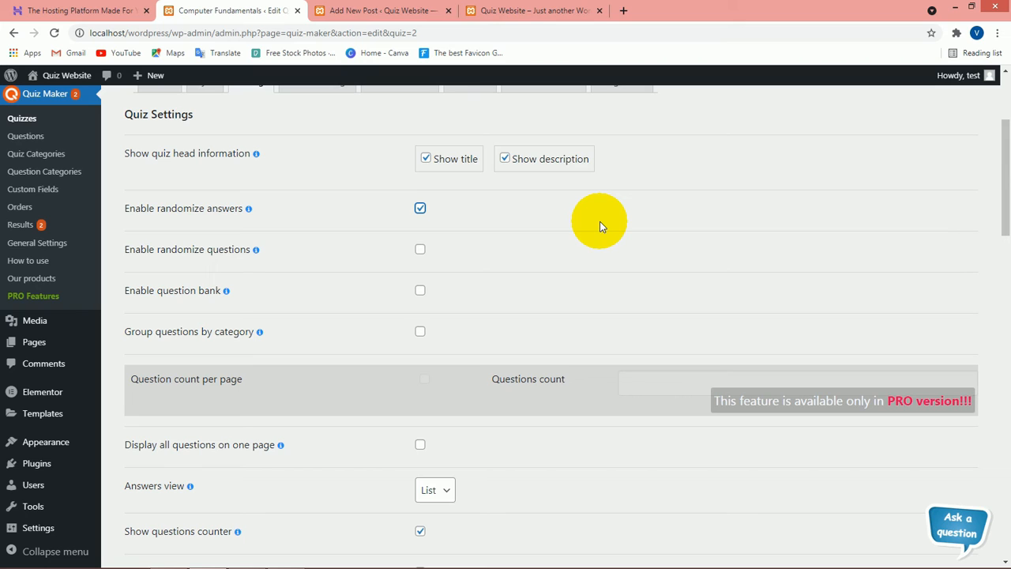
pyautogui.click(420, 249)
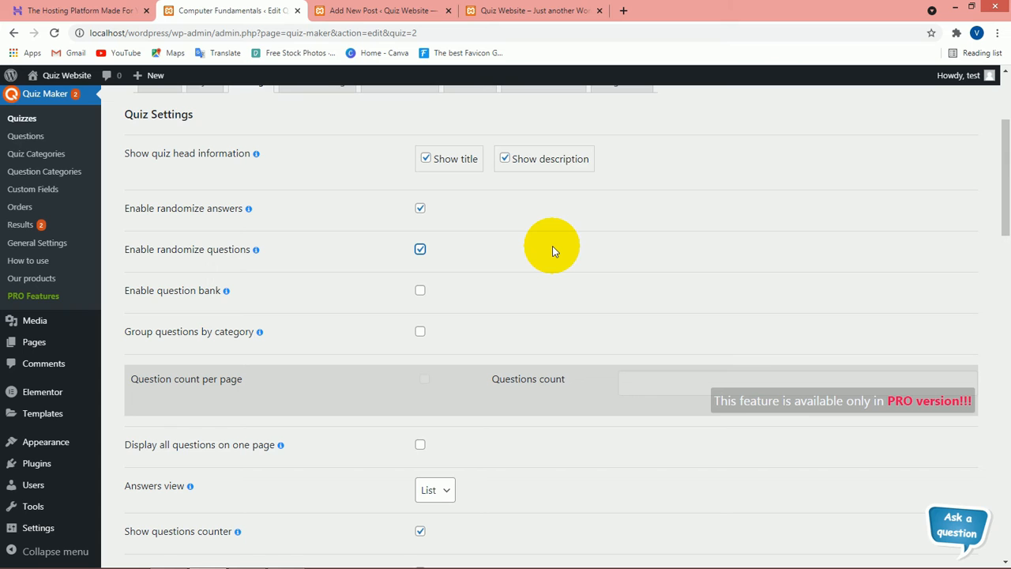
pyautogui.scroll(-2, 553, 251)
pyautogui.scroll(-15, 553, 251)
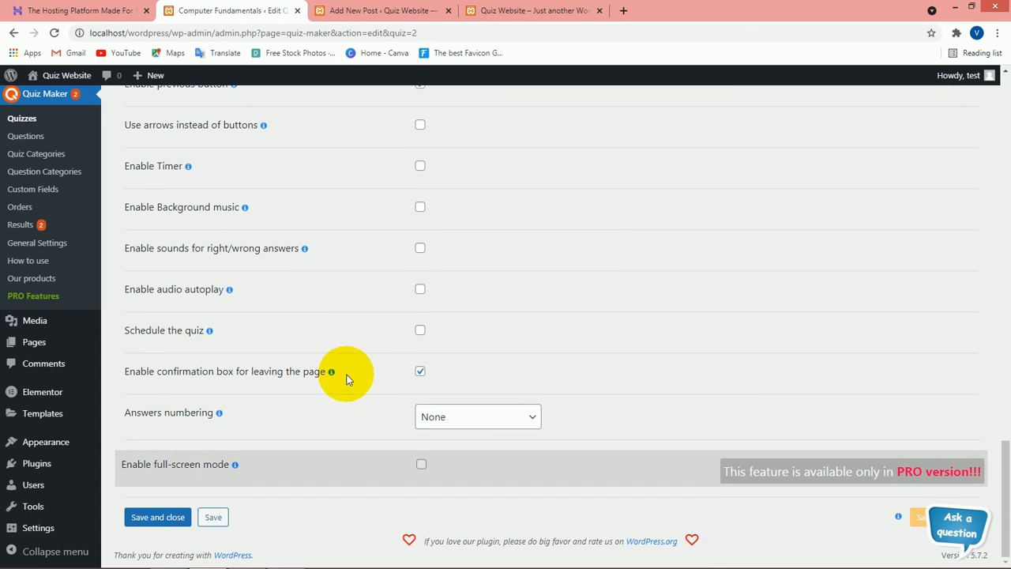
pyautogui.click(152, 517)
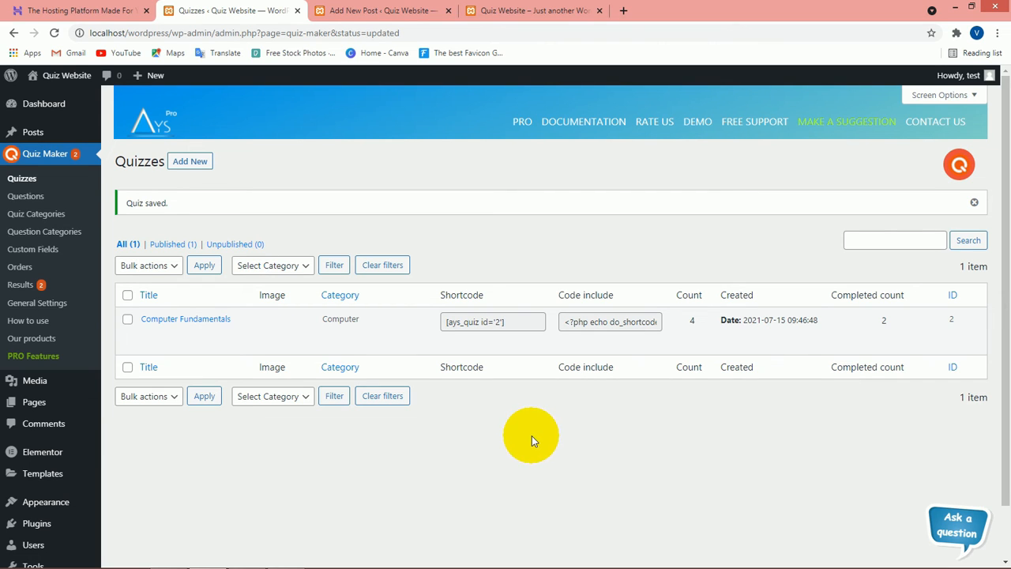
# - Add the image computer-158743_1280.png to the question "What does RAM stand for?", and save and close the question
pyautogui.click(26, 195)
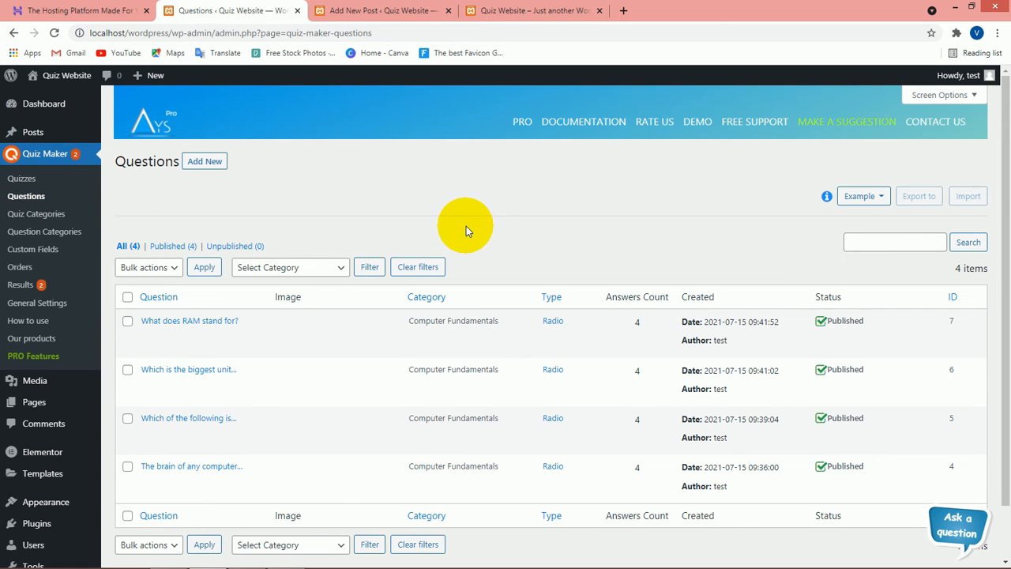
pyautogui.click(148, 335)
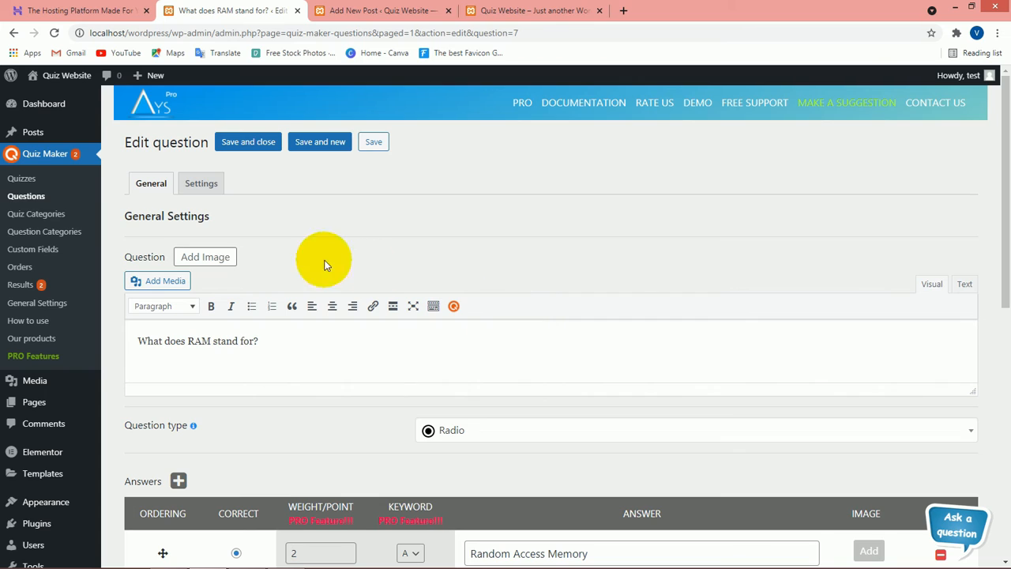
pyautogui.click(223, 261)
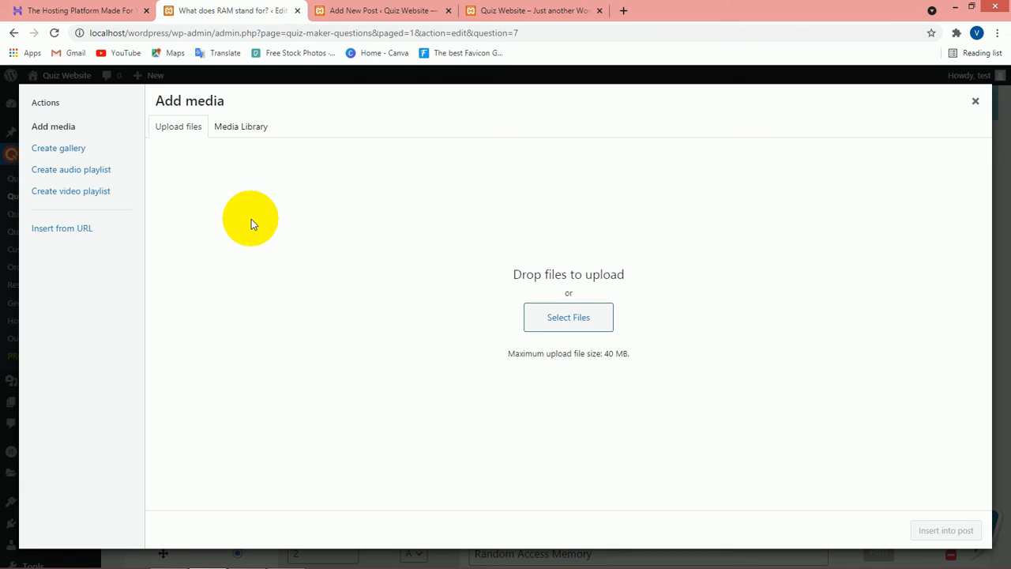
pyautogui.click(566, 323)
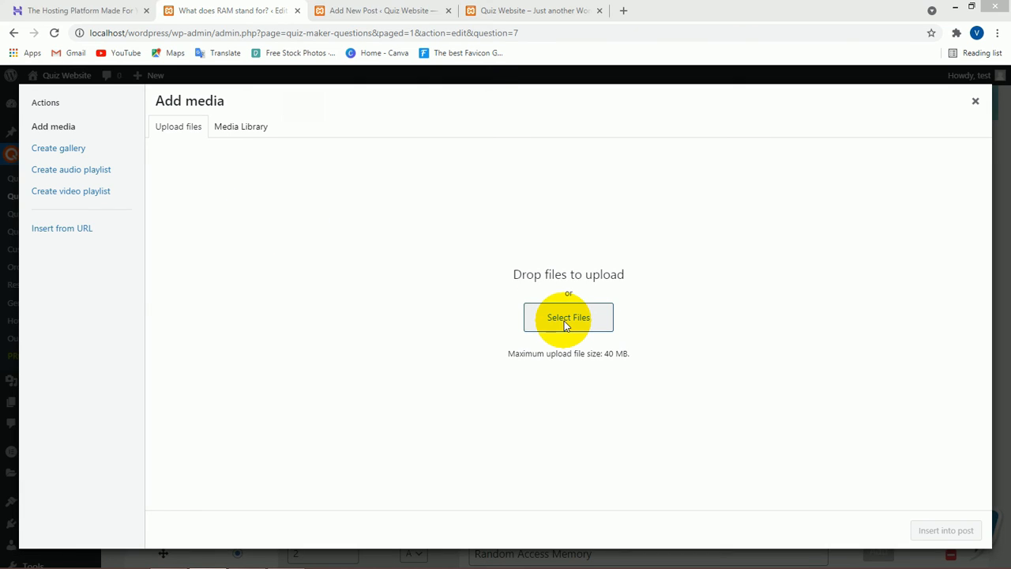
pyautogui.click(395, 282)
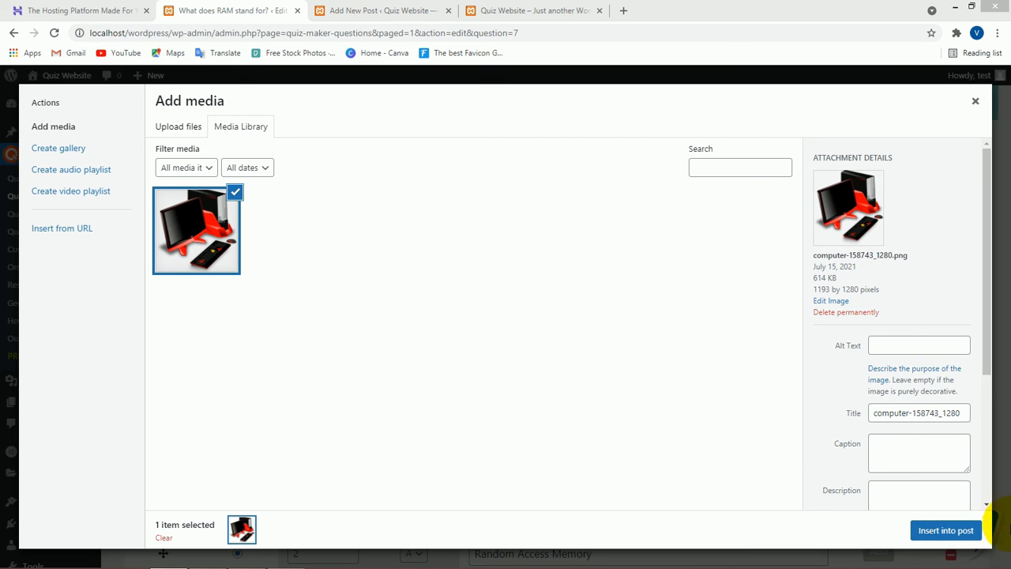
pyautogui.click(945, 532)
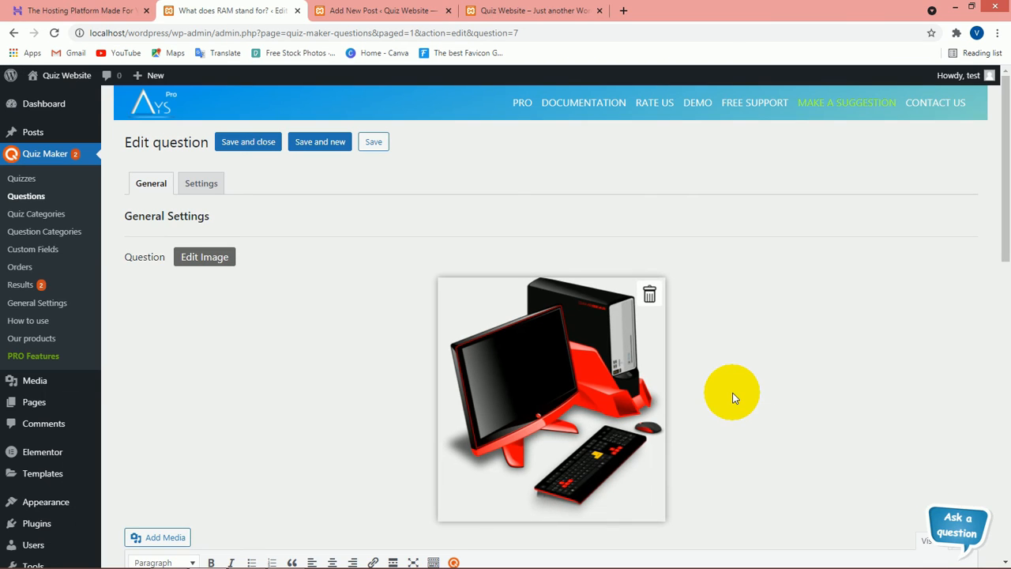
pyautogui.scroll(-1, 485, 271)
pyautogui.scroll(-9, 392, 269)
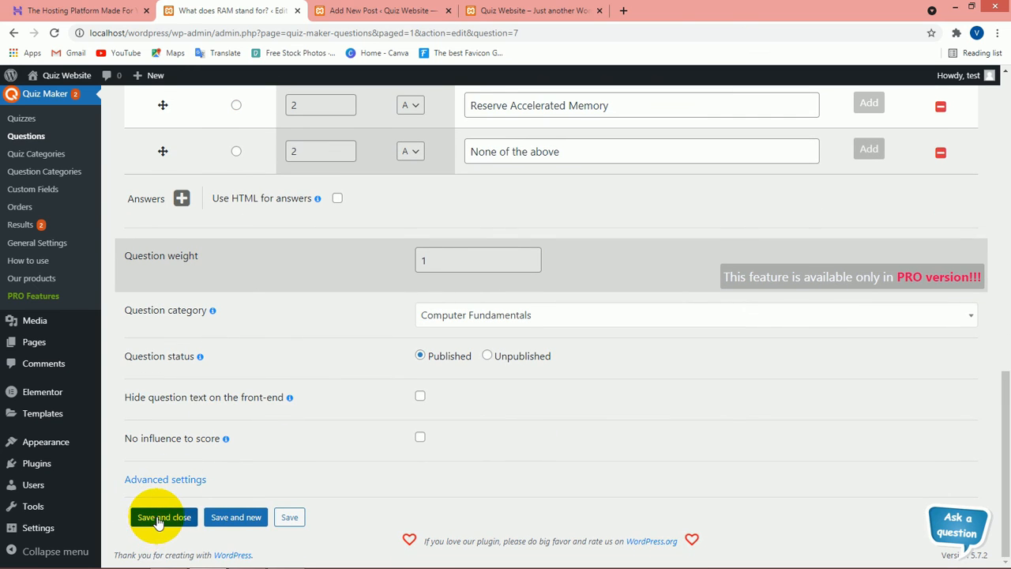
pyautogui.click(156, 523)
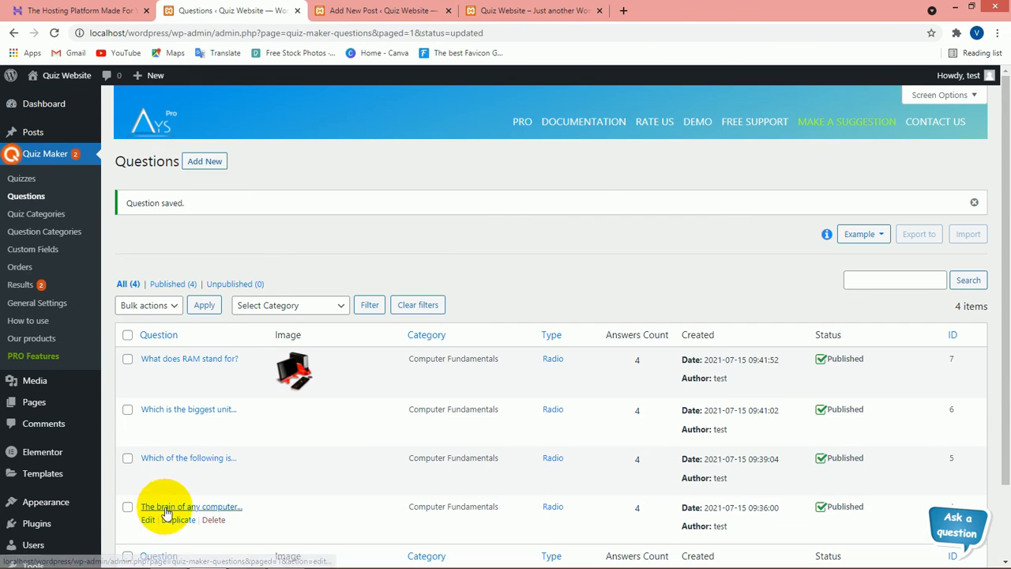
# - Add the image network-2402637_1280.jpg to the question about the biggest unit of data storage, and save and close it
pyautogui.moveTo(180, 421)
pyautogui.click(148, 424)
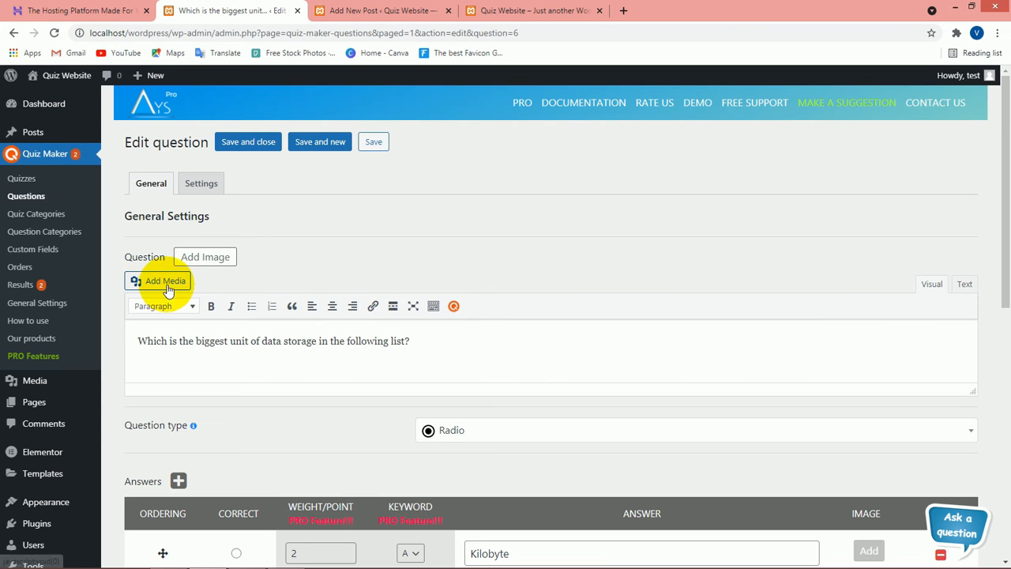
pyautogui.click(223, 255)
pyautogui.click(194, 128)
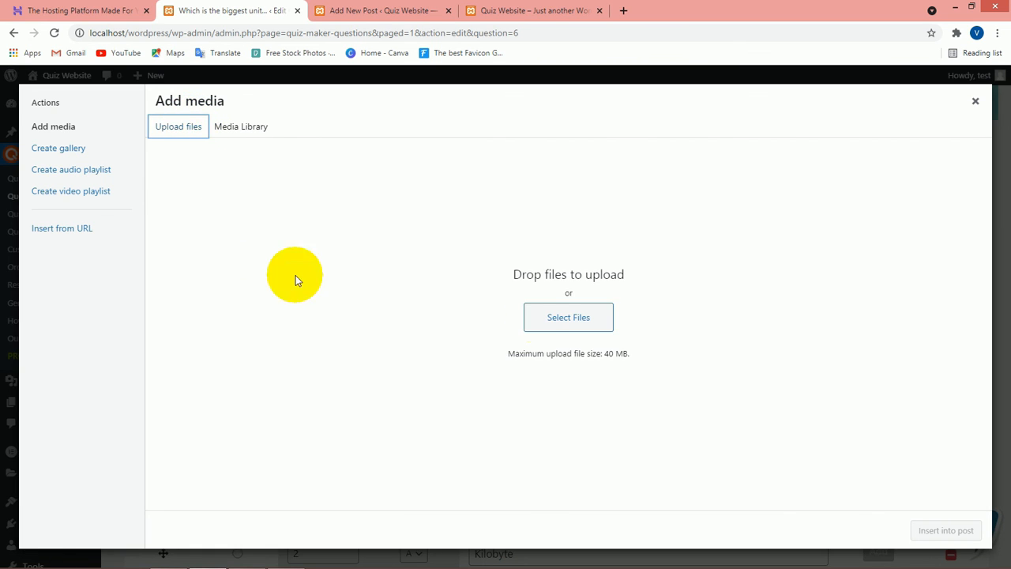
pyautogui.click(563, 317)
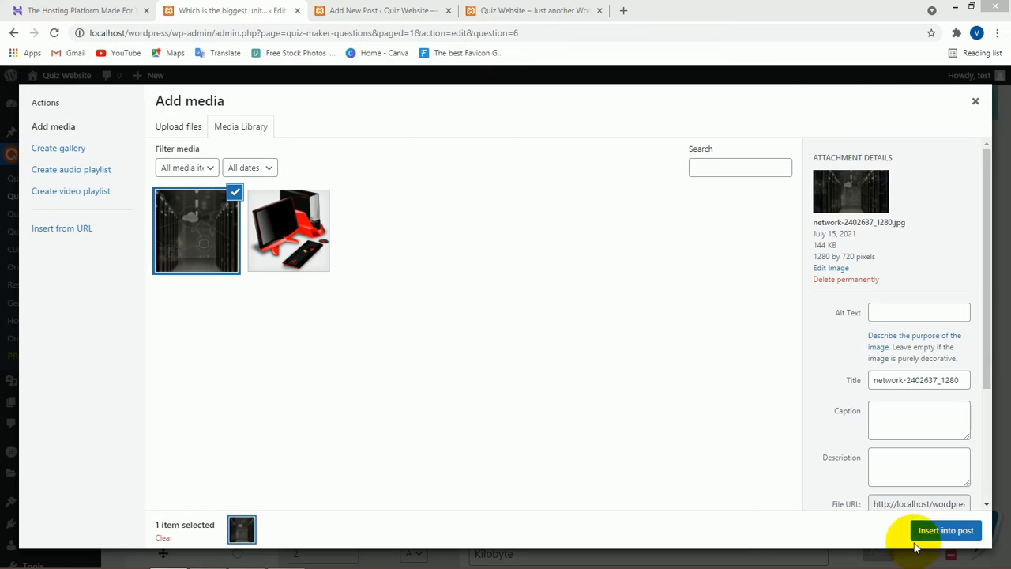
pyautogui.click(944, 530)
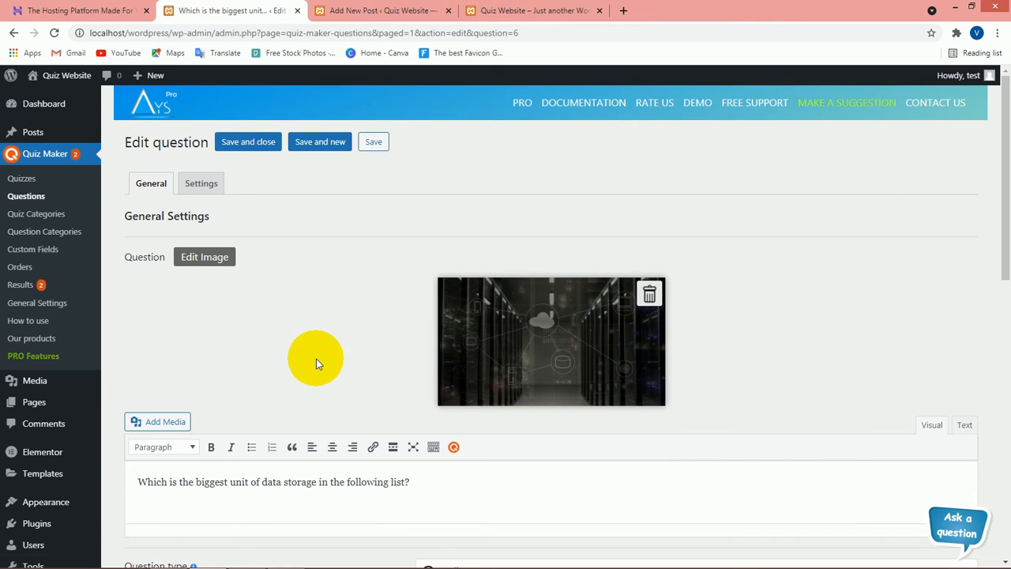
pyautogui.click(244, 143)
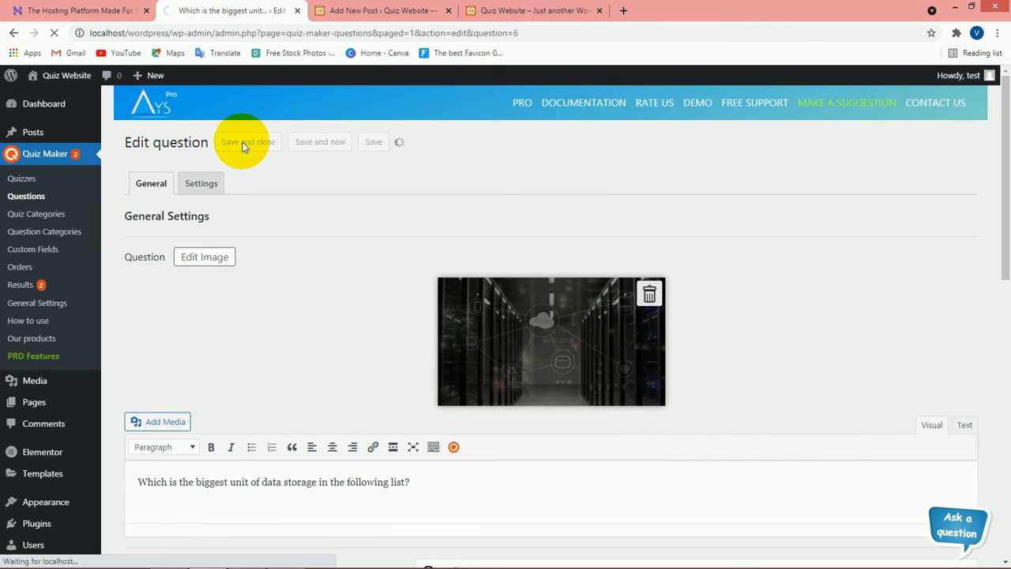
# - Check the image thumbnails of all four questions in the Questions list
pyautogui.scroll(-1, 286, 361)
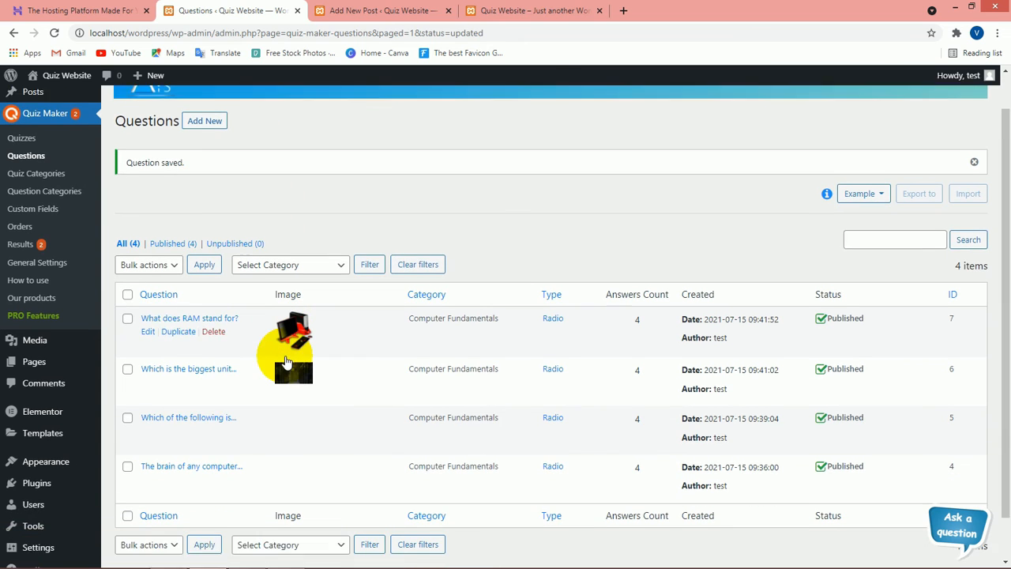
pyautogui.scroll(-1, 286, 361)
pyautogui.moveTo(253, 418)
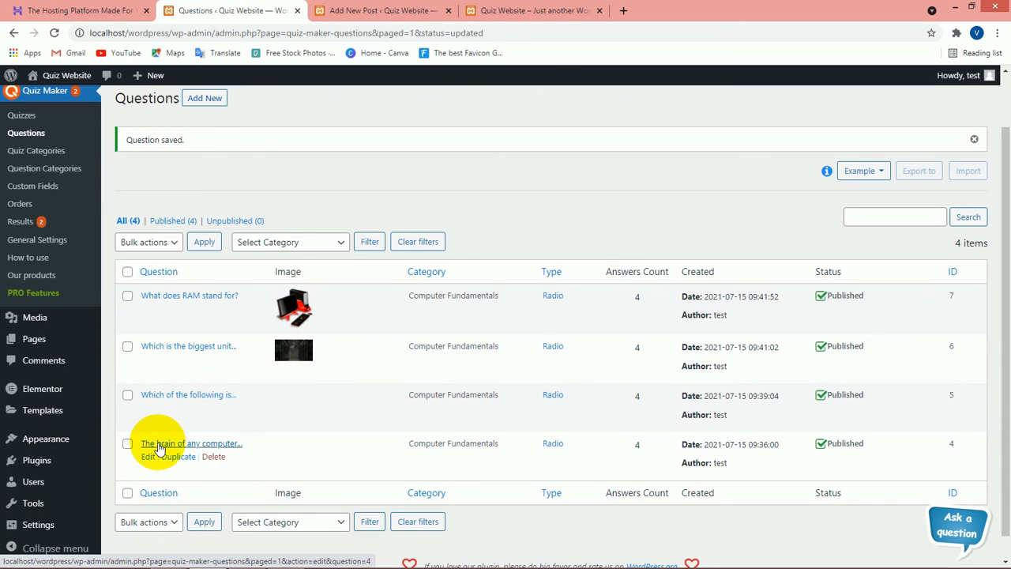
pyautogui.scroll(2, 519, 282)
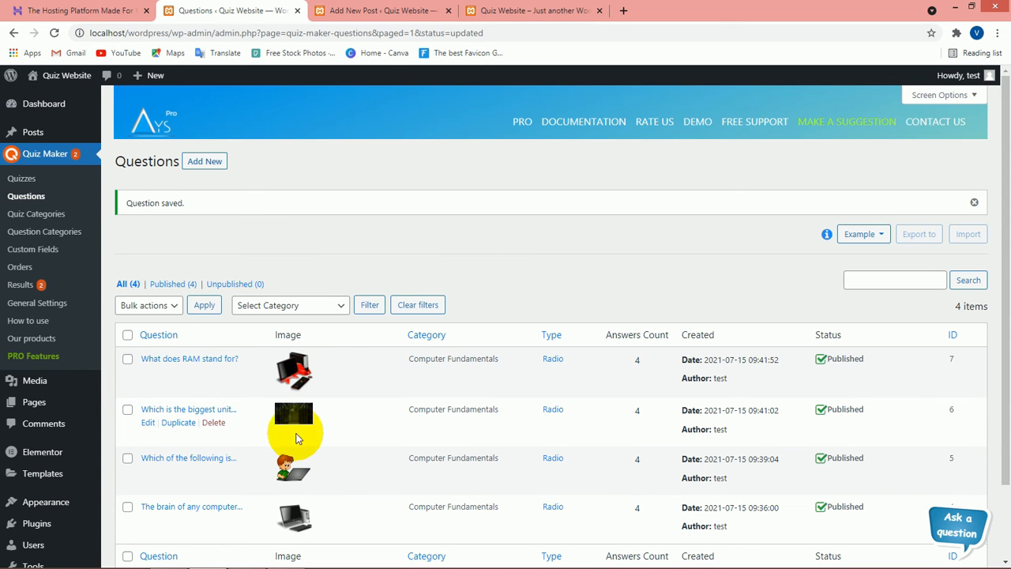
pyautogui.scroll(-2, 332, 445)
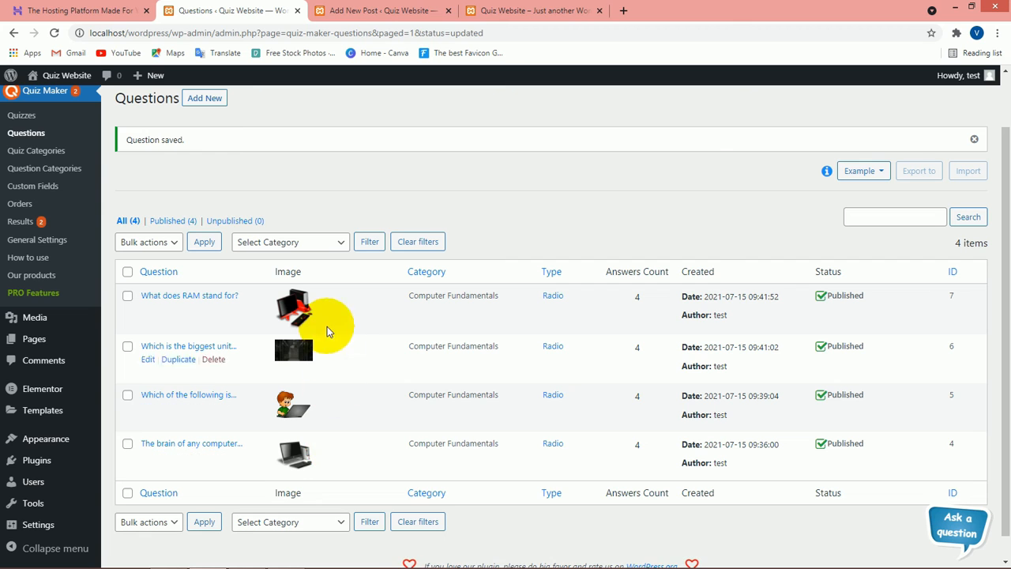
pyautogui.scroll(-1, 336, 442)
pyautogui.scroll(3, 335, 437)
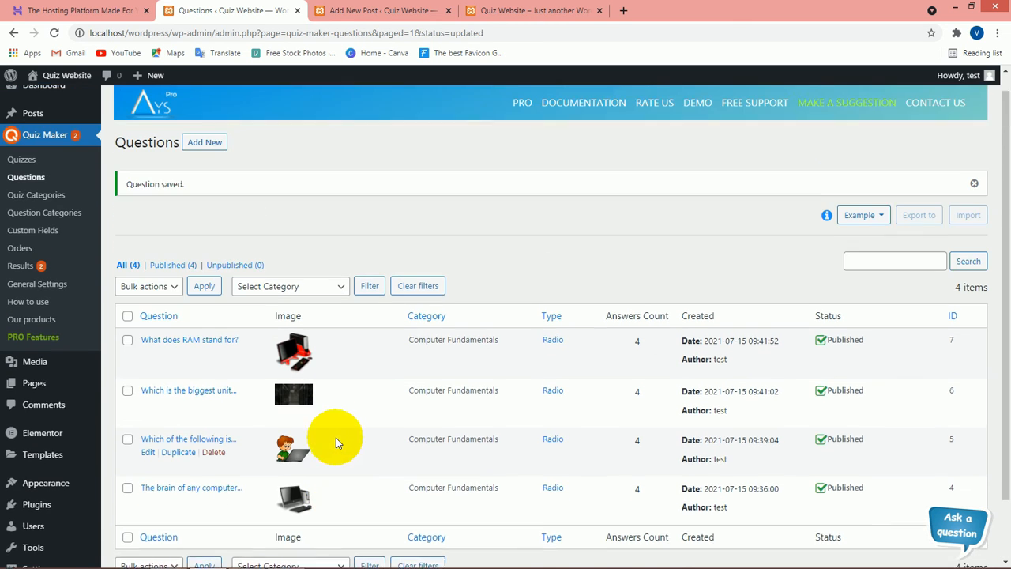
# - Preview the Computer Fundamentals Quiz post in a new tab, start the quiz and view its first question with the image
pyautogui.click(537, 11)
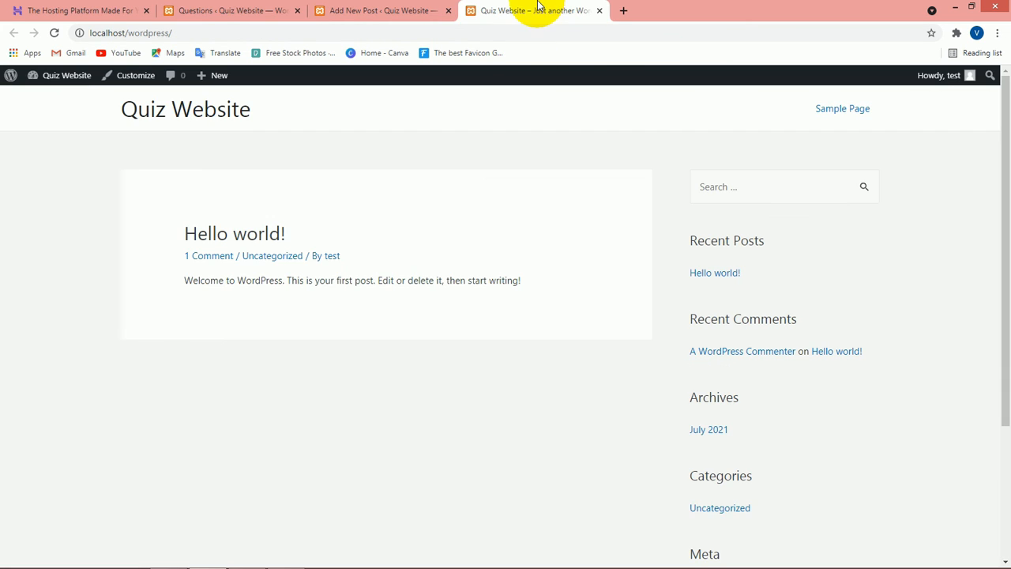
pyautogui.click(433, 11)
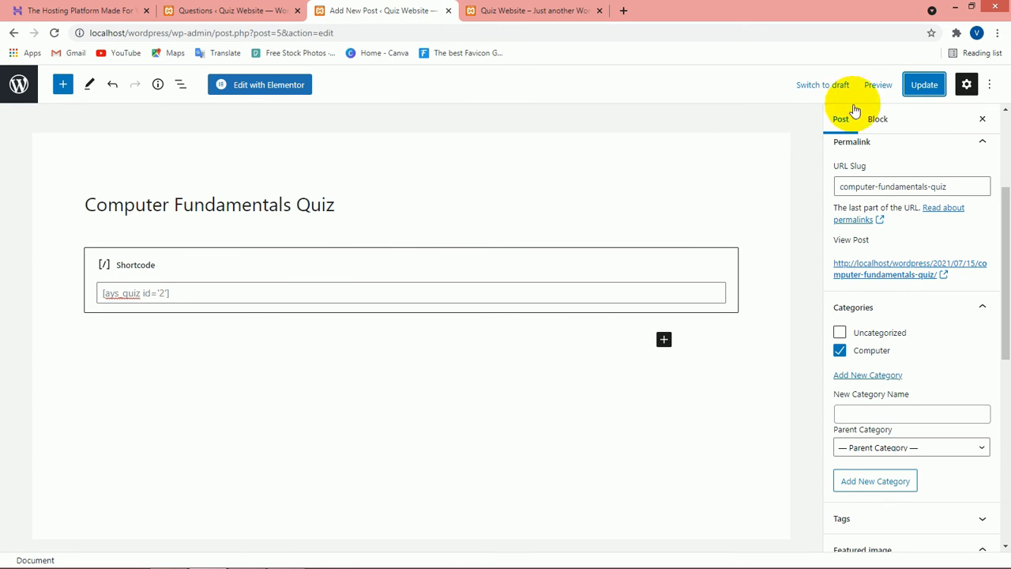
pyautogui.click(873, 85)
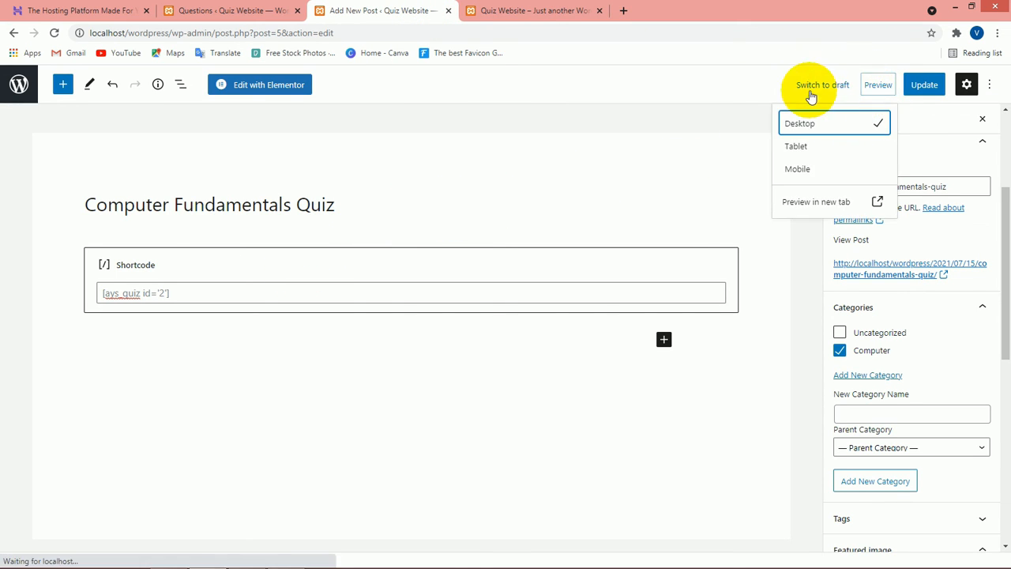
pyautogui.click(817, 201)
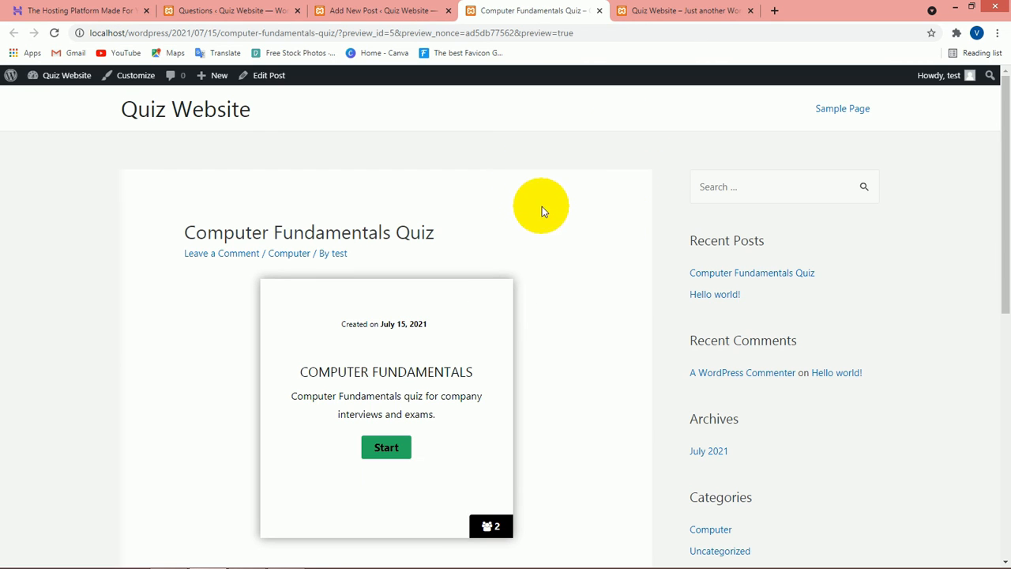
pyautogui.scroll(-1, 474, 269)
pyautogui.click(386, 383)
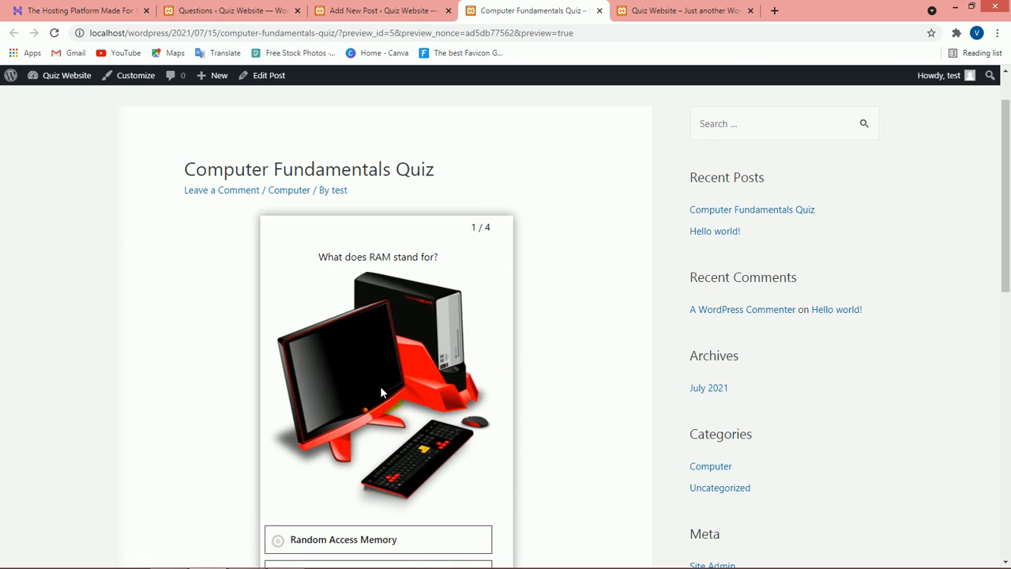
pyautogui.scroll(-2, 578, 368)
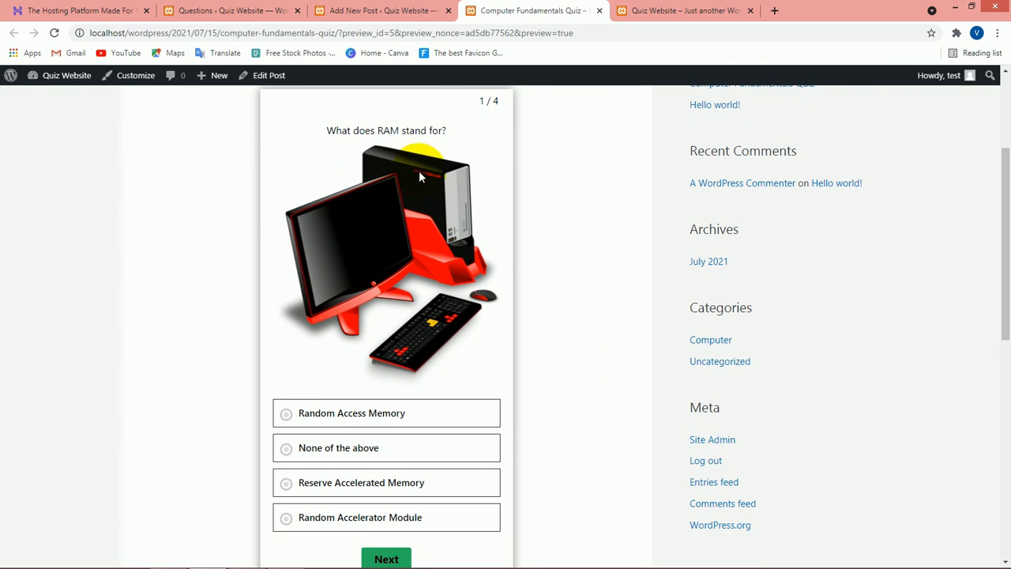
# - Answer the question "What does RAM stand for?" with Reserve Accelerated Memory and advance to the second question
pyautogui.click(578, 298)
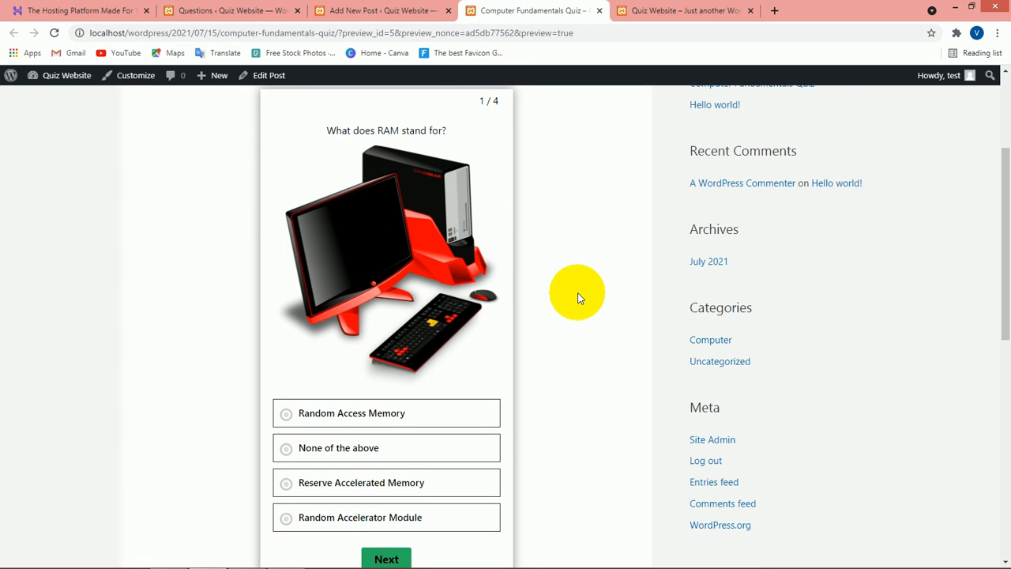
pyautogui.scroll(-1, 580, 300)
pyautogui.click(402, 384)
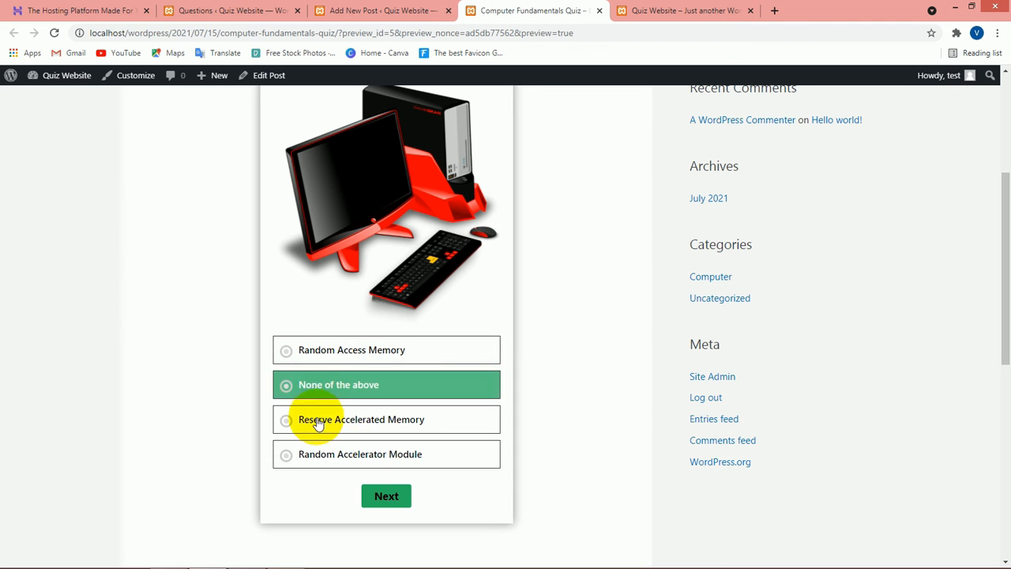
pyautogui.click(368, 458)
pyautogui.click(355, 419)
pyautogui.click(370, 458)
pyautogui.click(330, 419)
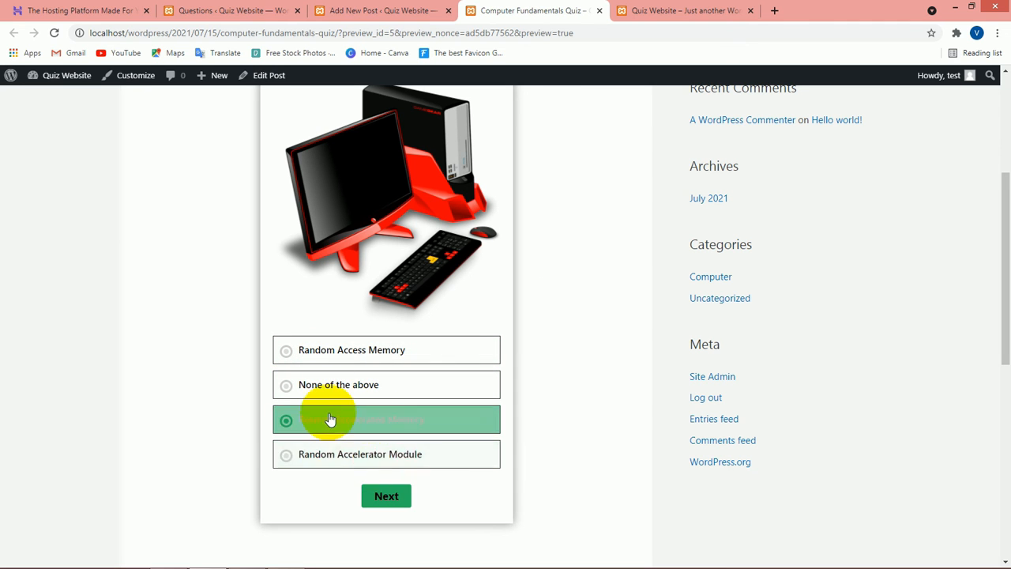
pyautogui.click(386, 496)
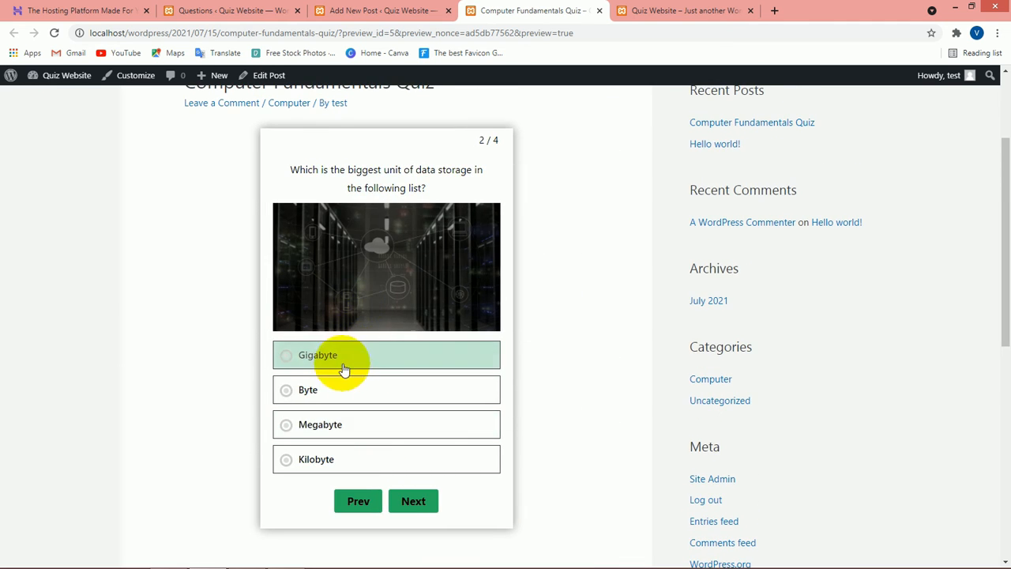
# - Answer Gigabyte for the biggest data storage unit and CPU for the brain of the computer, advancing to the last question
pyautogui.click(340, 363)
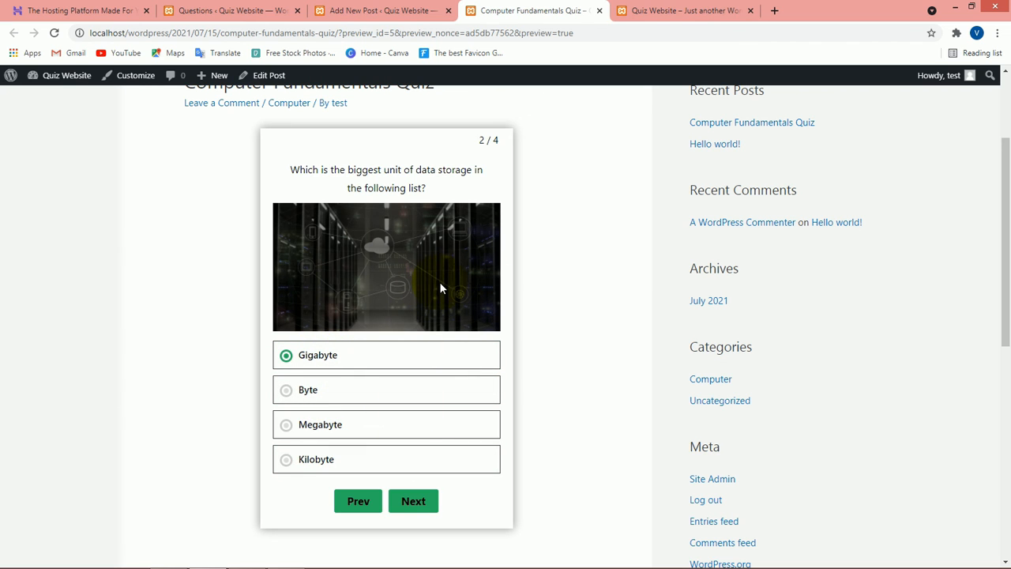
pyautogui.click(413, 499)
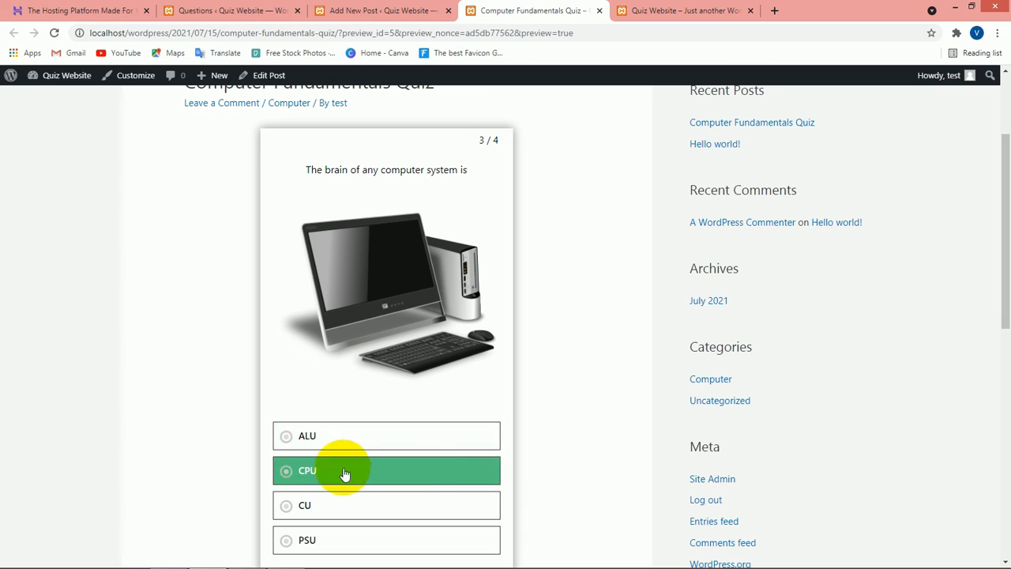
pyautogui.click(344, 472)
pyautogui.scroll(-2, 419, 462)
pyautogui.click(417, 461)
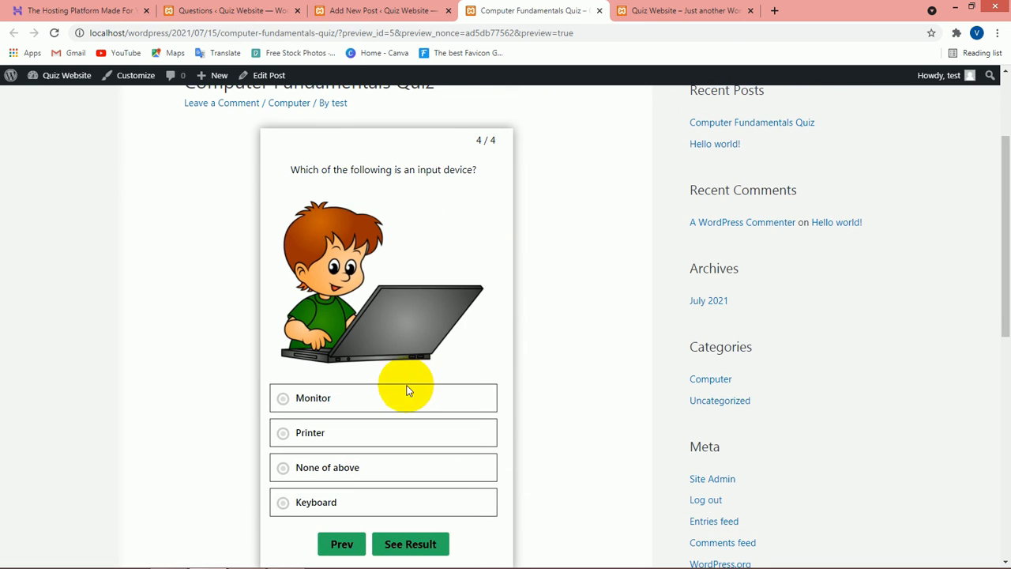
# - Answer Keyboard for the input device question, submit the quiz, and review the score and marked answers
pyautogui.click(310, 509)
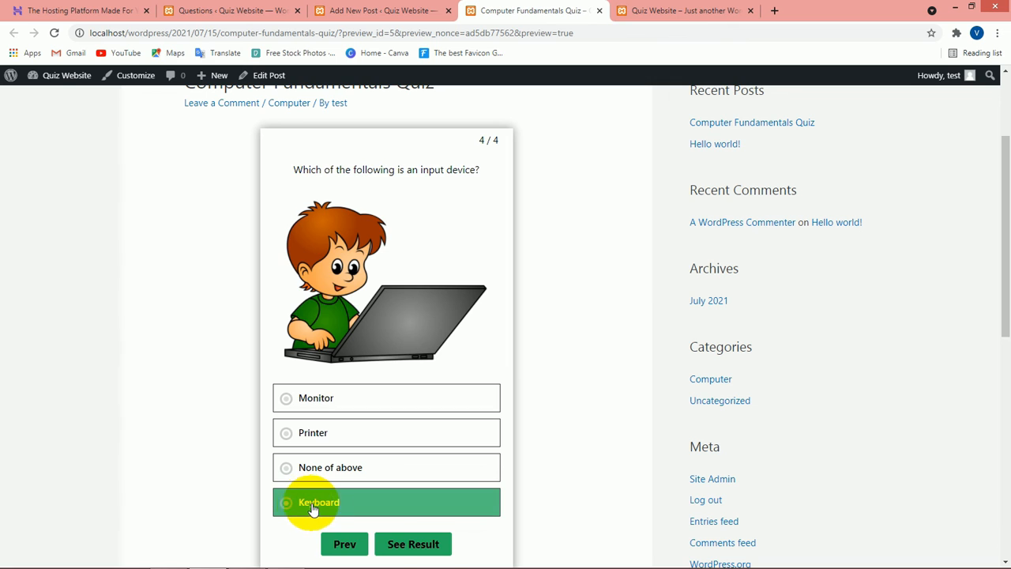
pyautogui.click(411, 544)
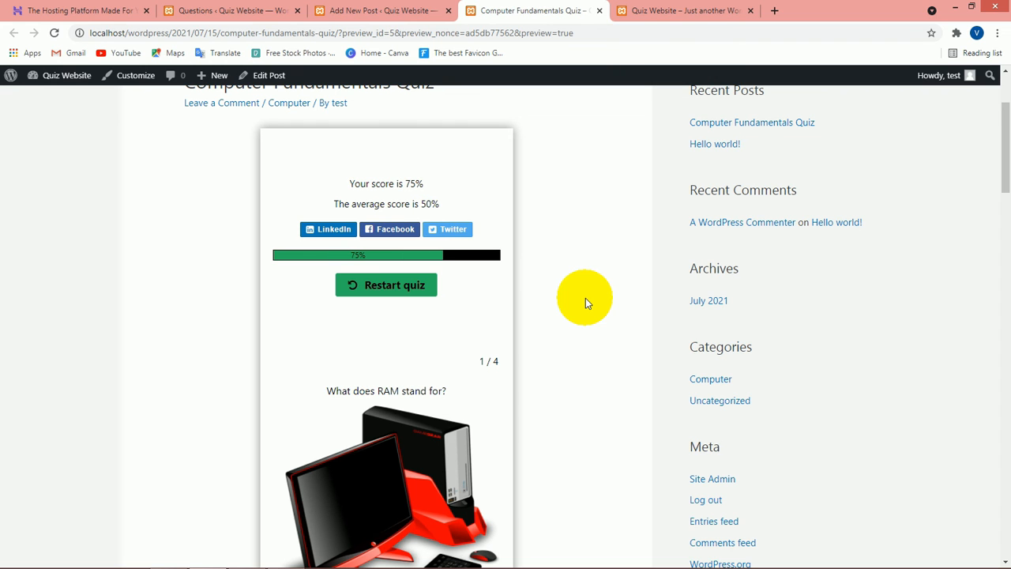
pyautogui.scroll(-5, 581, 297)
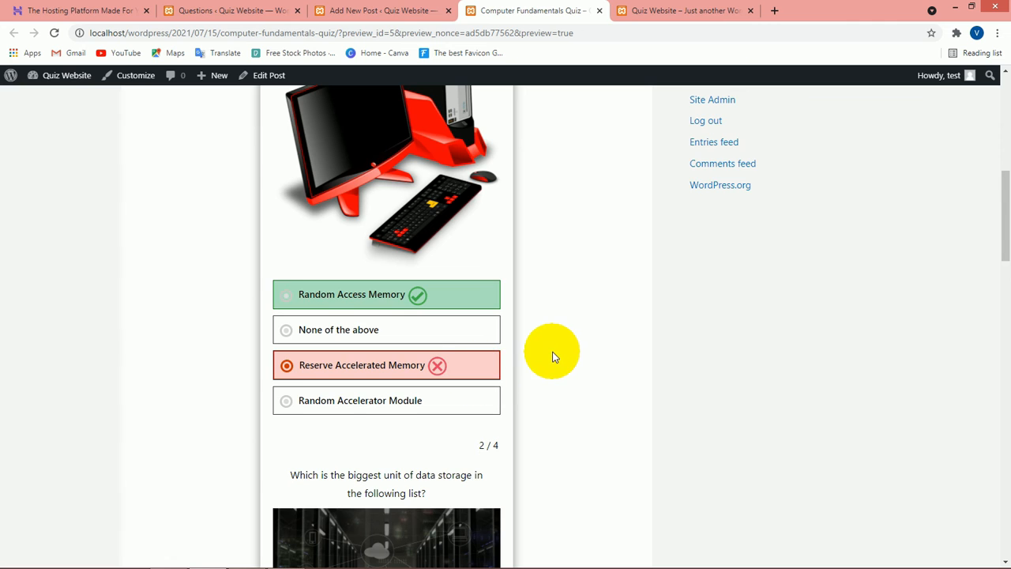
pyautogui.scroll(-5, 550, 353)
pyautogui.scroll(-6, 553, 355)
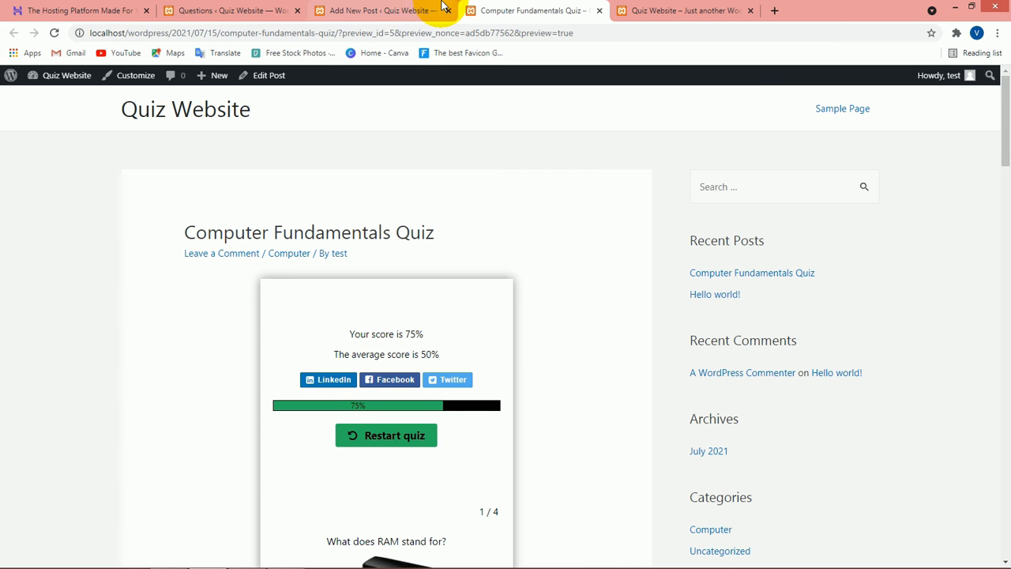
# - Check the navigation on the site's home page, and open the Menus management page in the WordPress dashboard
pyautogui.click(637, 10)
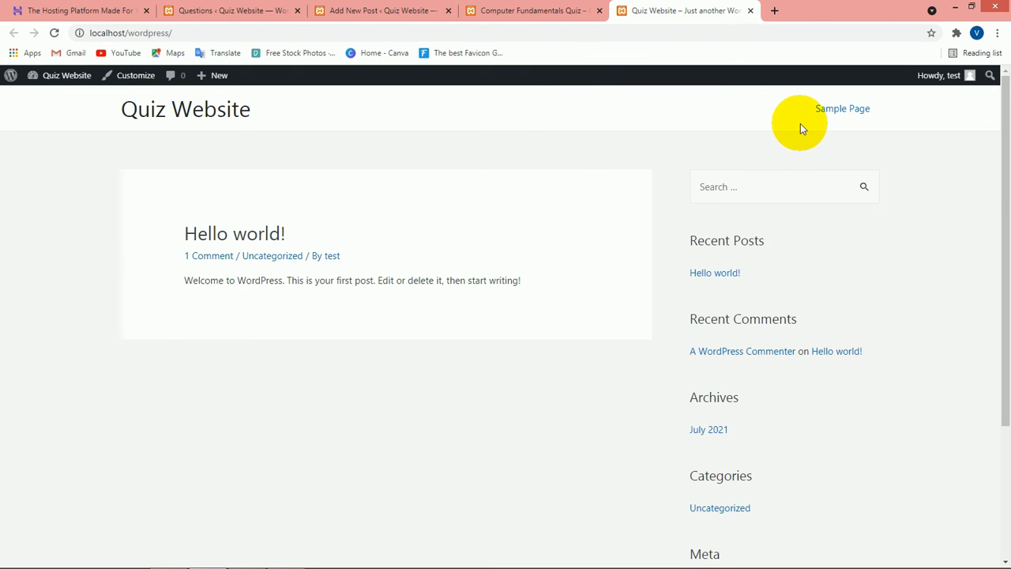
pyautogui.click(380, 11)
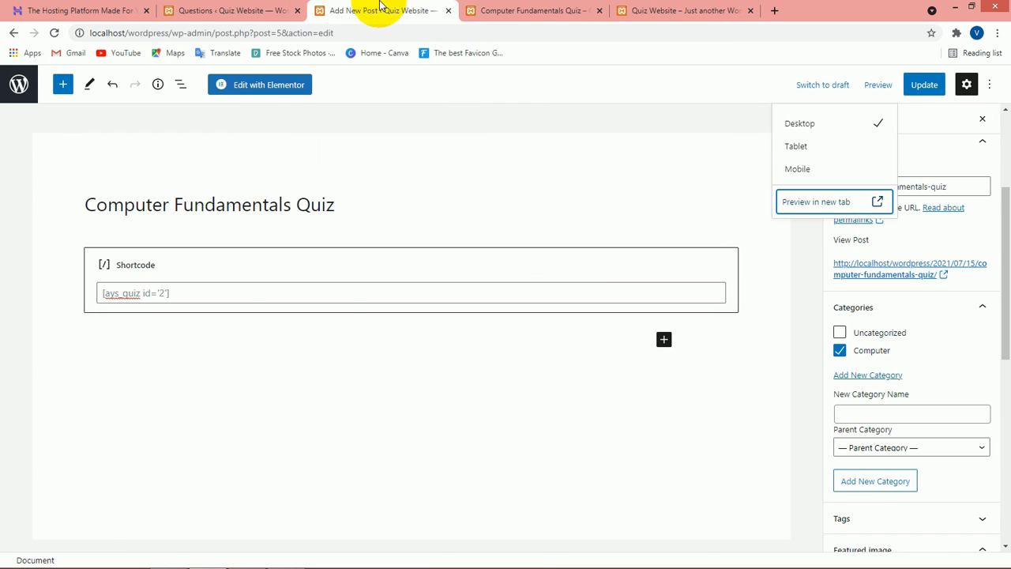
pyautogui.click(225, 11)
pyautogui.moveTo(45, 392)
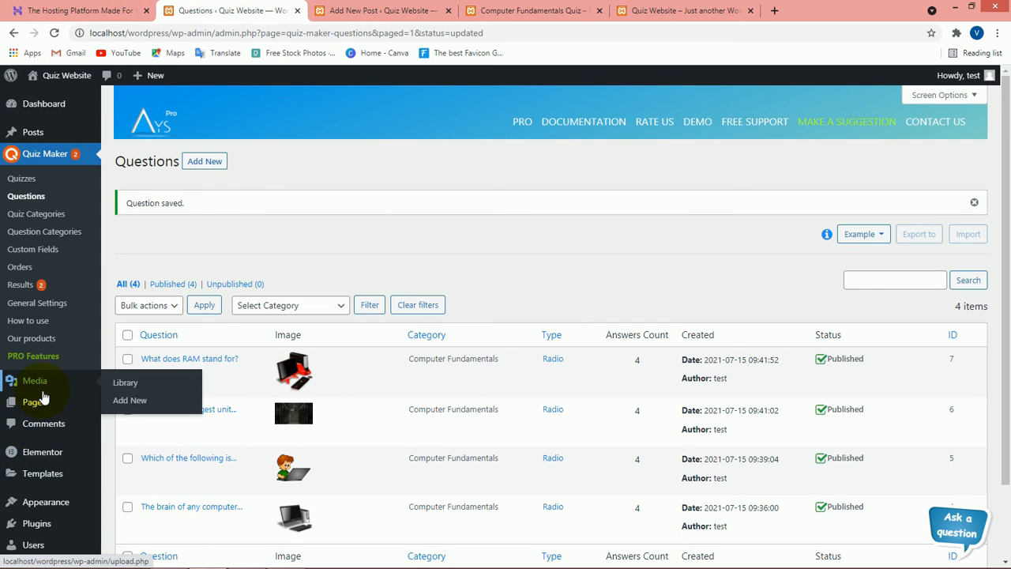
pyautogui.scroll(-1, 45, 396)
pyautogui.moveTo(48, 413)
pyautogui.click(135, 469)
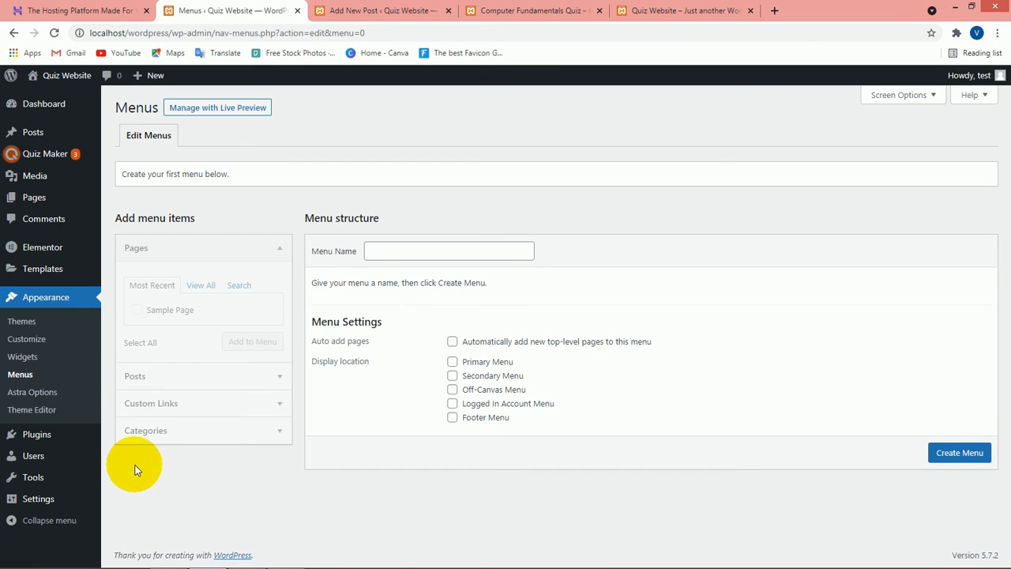
# - Create a menu named Main Menu with new top-level pages added automatically
pyautogui.click(388, 259)
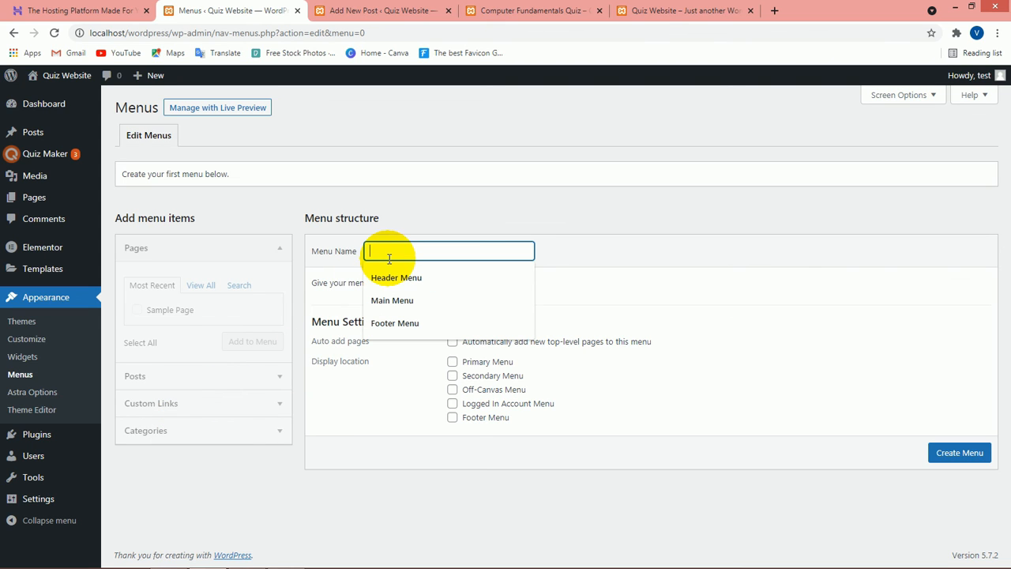
pyautogui.click(399, 300)
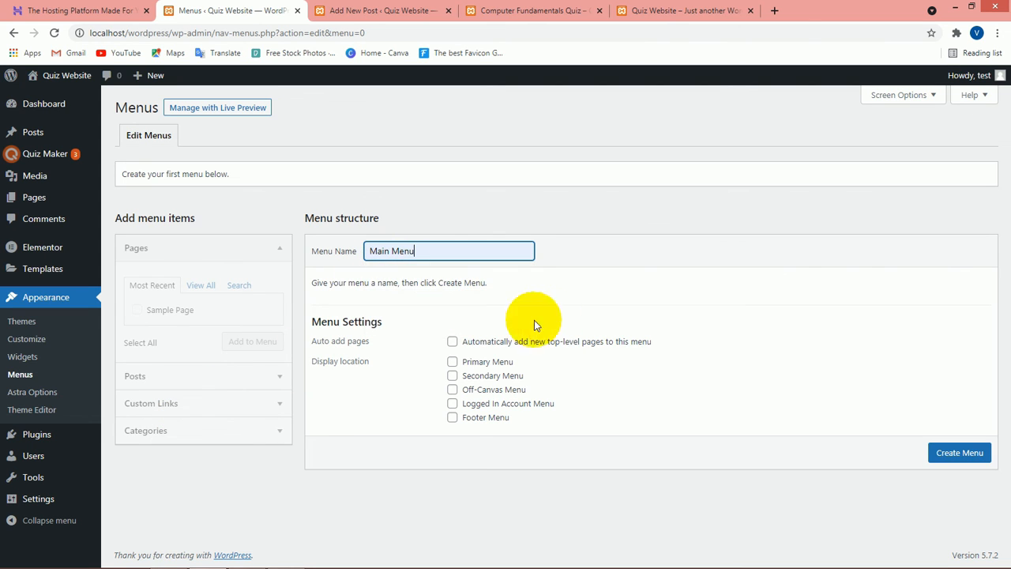
pyautogui.click(453, 343)
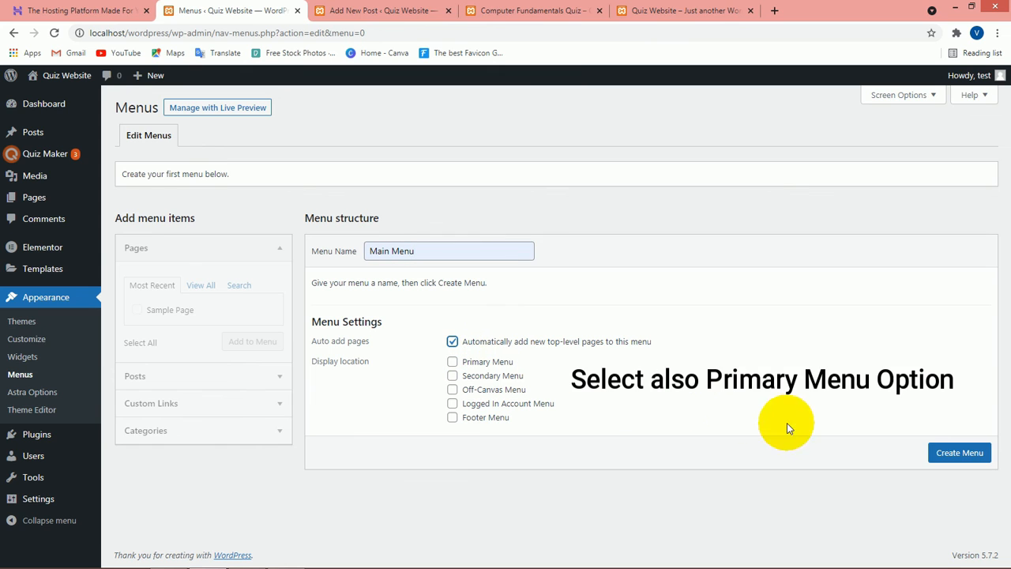
pyautogui.click(946, 456)
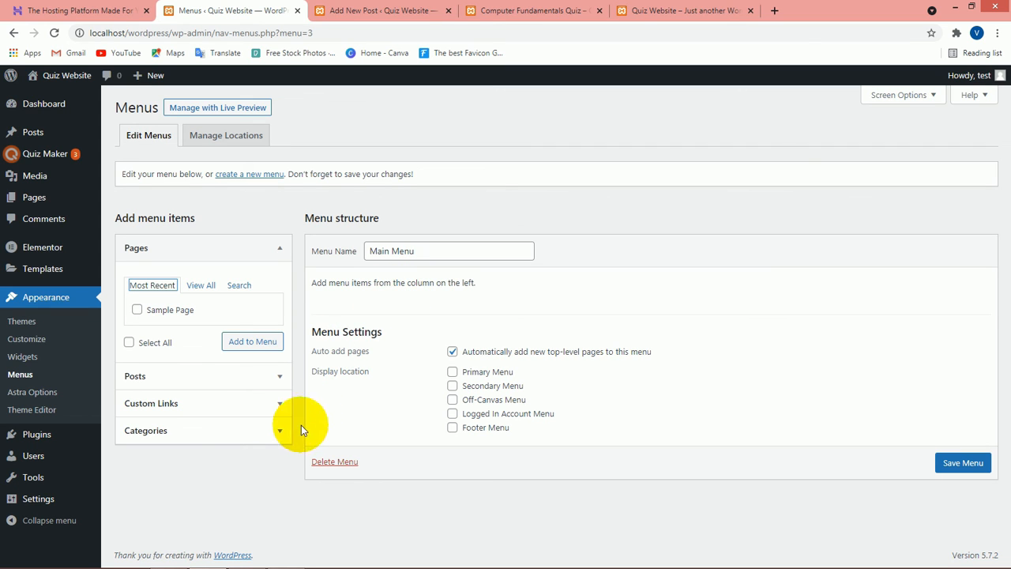
# - Add the Computer category to Main Menu as an item and save the menu
pyautogui.click(177, 433)
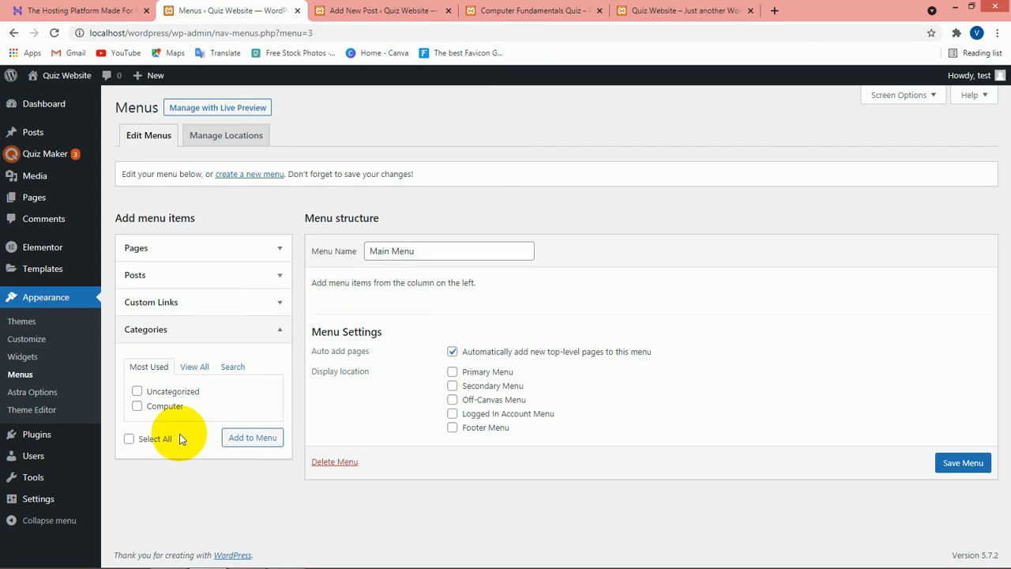
pyautogui.click(138, 406)
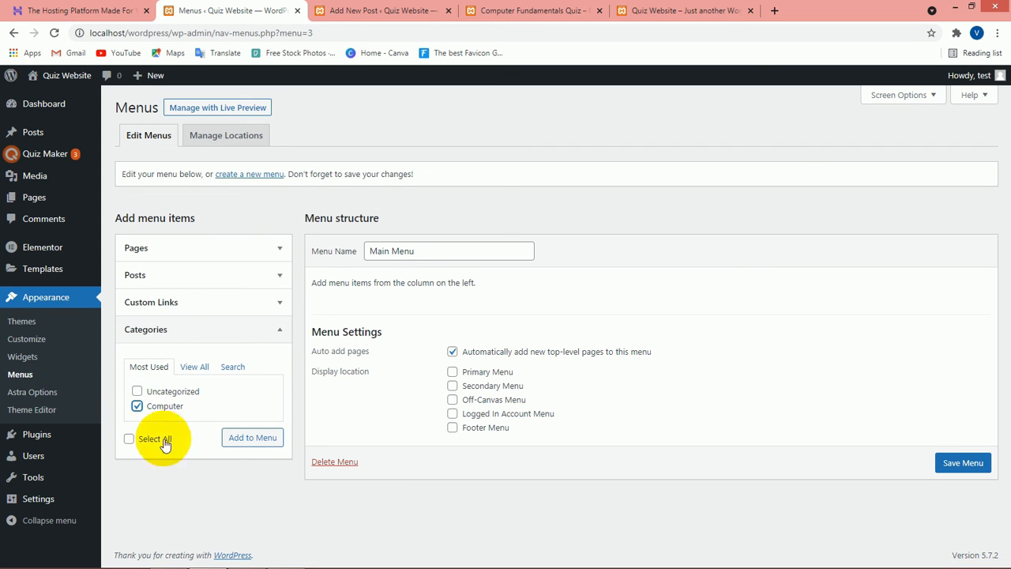
pyautogui.click(263, 440)
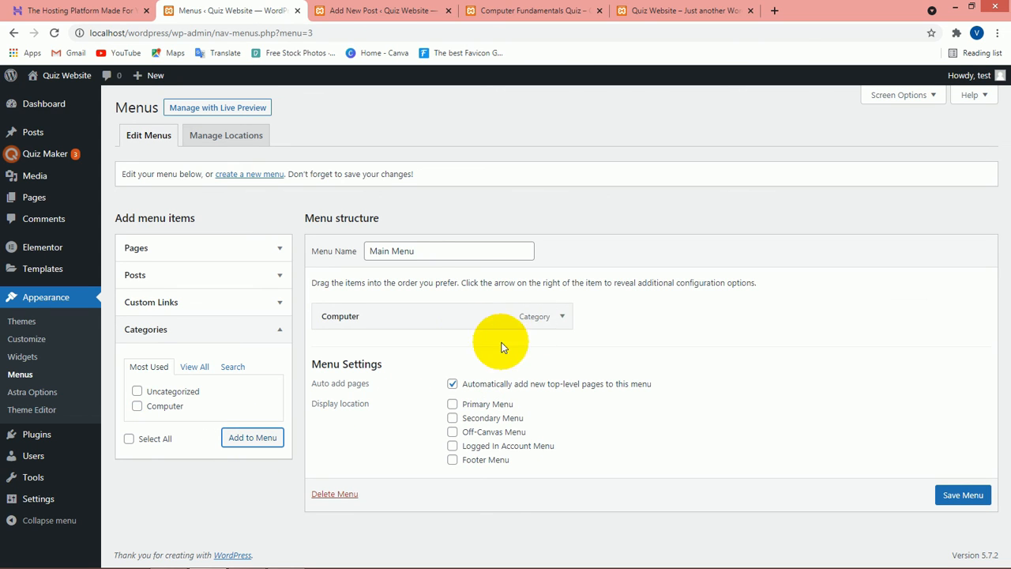
pyautogui.click(964, 497)
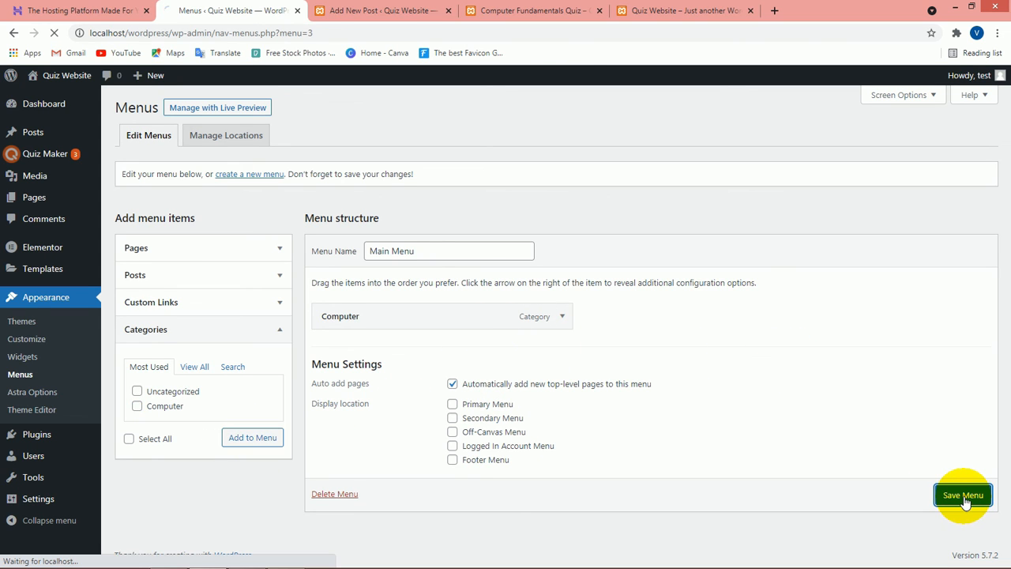
# - View the Computer Fundamentals Quiz post and the navigation menu on the live site
pyautogui.click(666, 26)
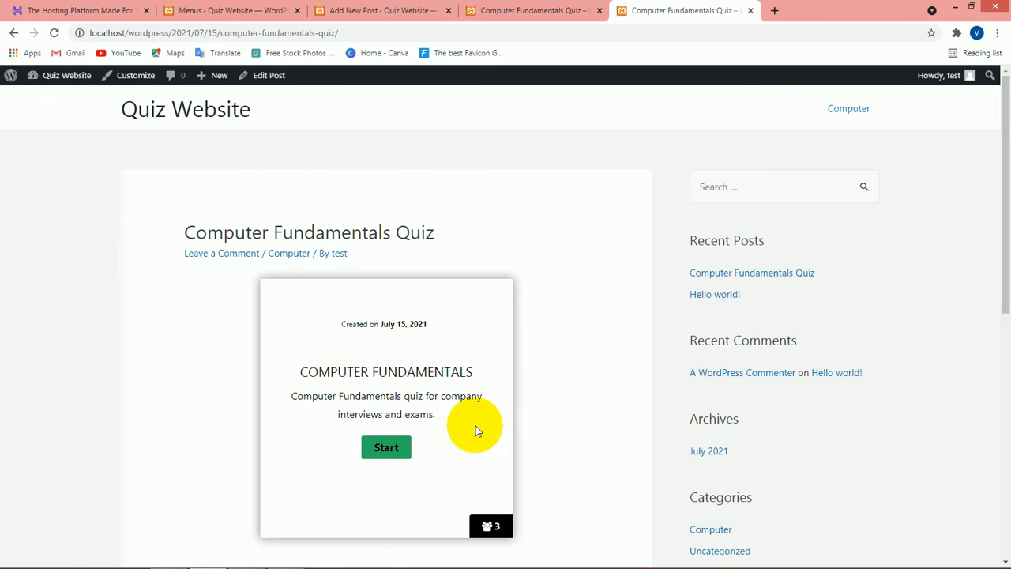
pyautogui.scroll(-1, 566, 389)
pyautogui.scroll(1, 566, 389)
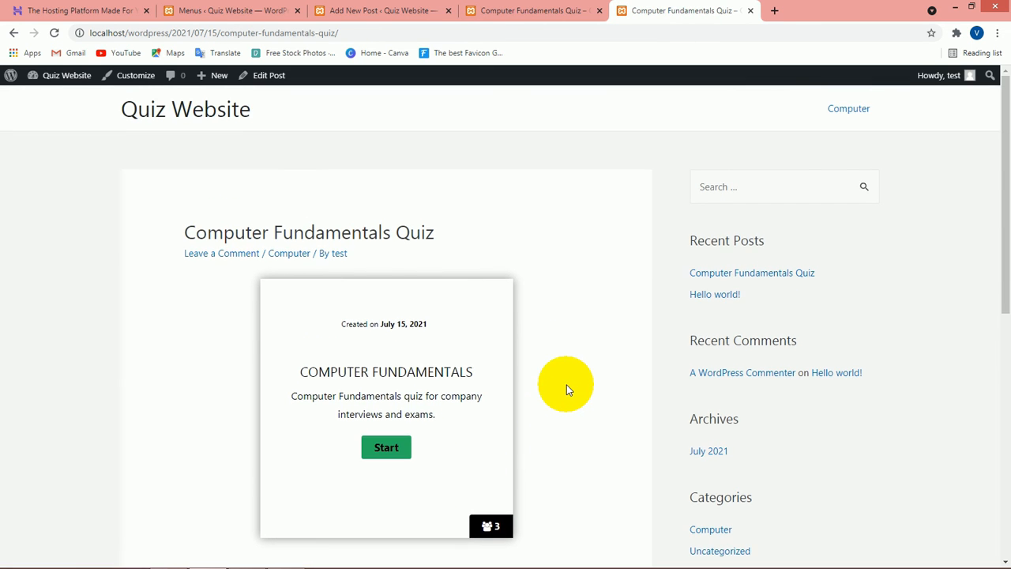